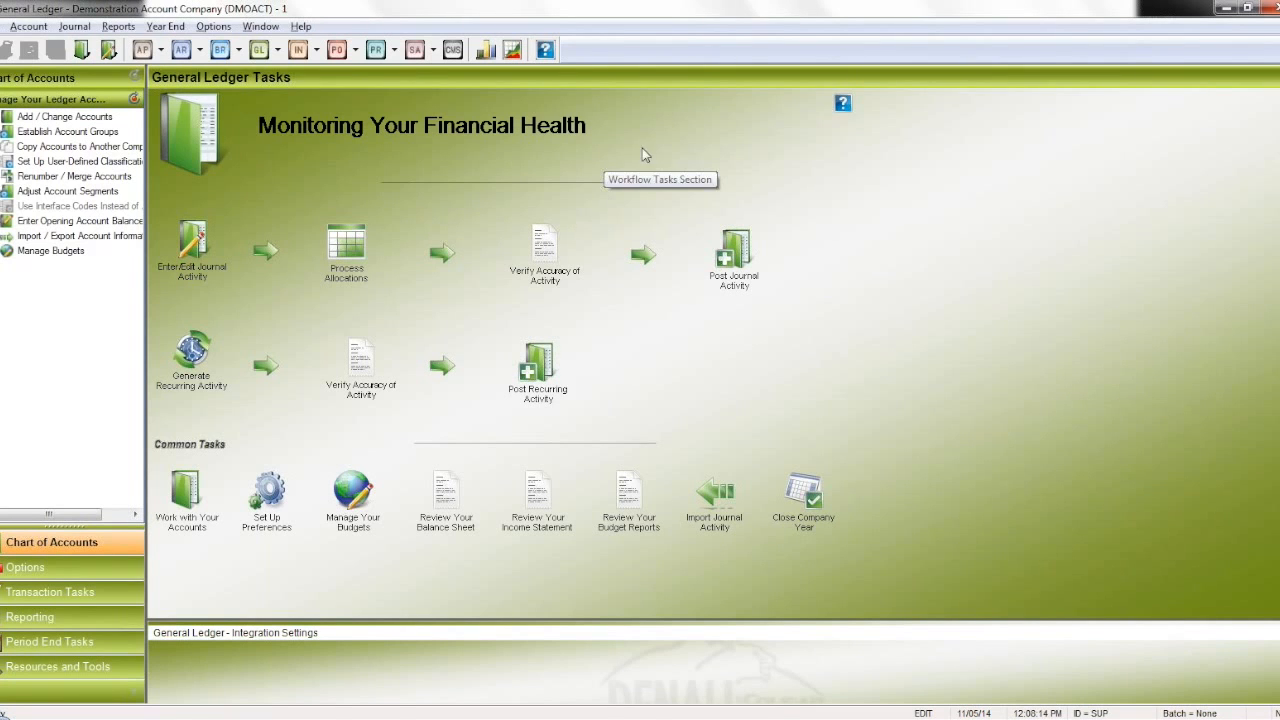
Step: Set up the Income Statement report with Print Account Number enabled and Report Type Profit and Loss, and proceed to its output options
{"action": "left_click", "coordinate": [118, 30]}
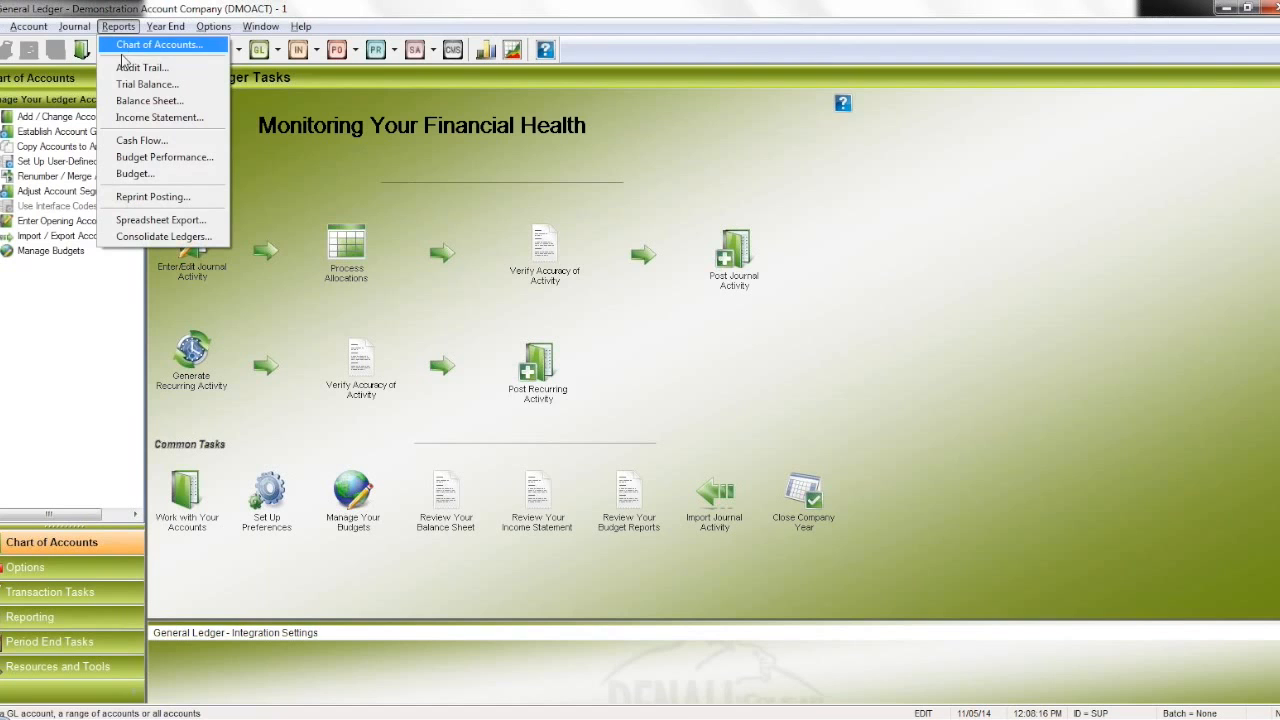
{"action": "left_click", "coordinate": [160, 117]}
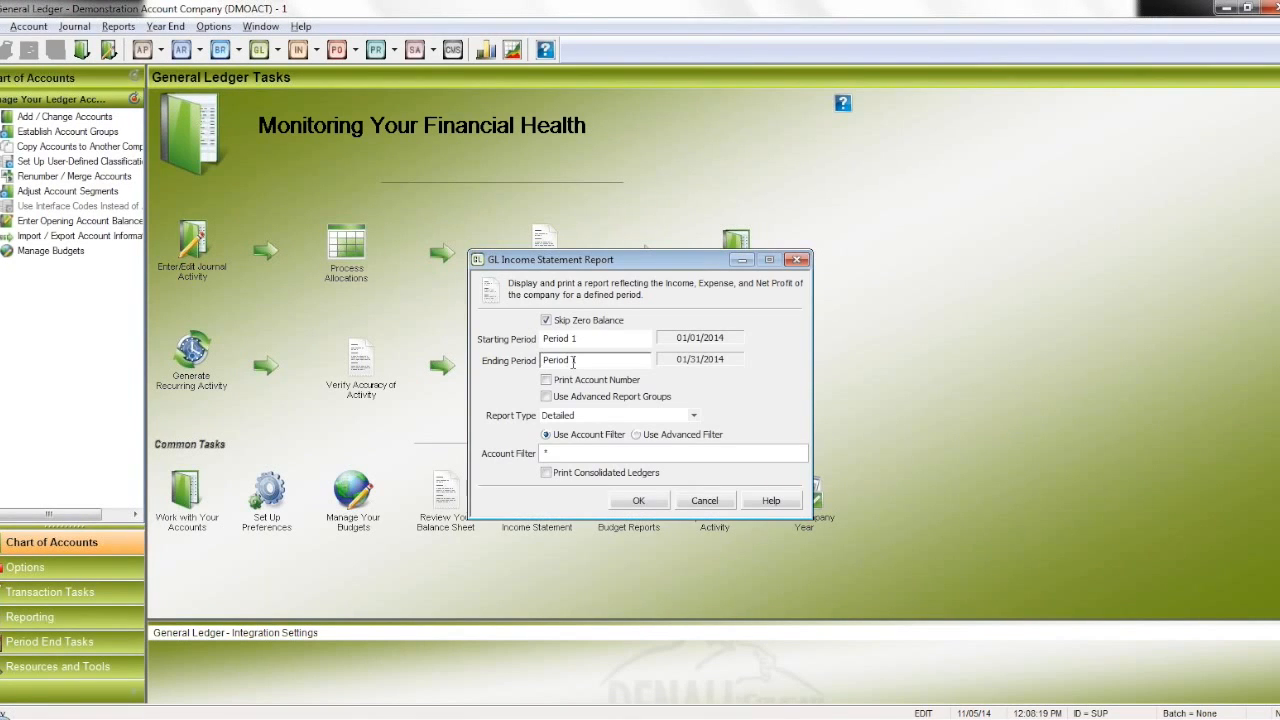
{"action": "left_click", "coordinate": [546, 380]}
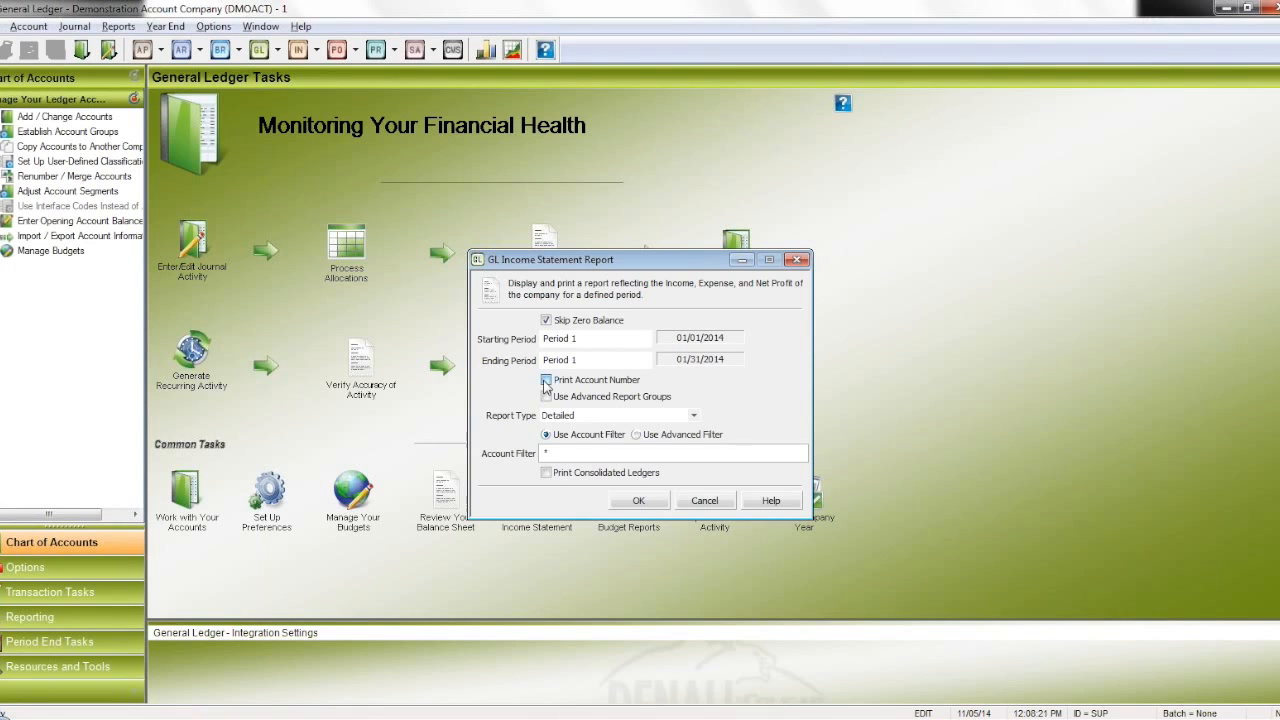
{"action": "left_click", "coordinate": [586, 418]}
{"action": "left_click", "coordinate": [585, 457]}
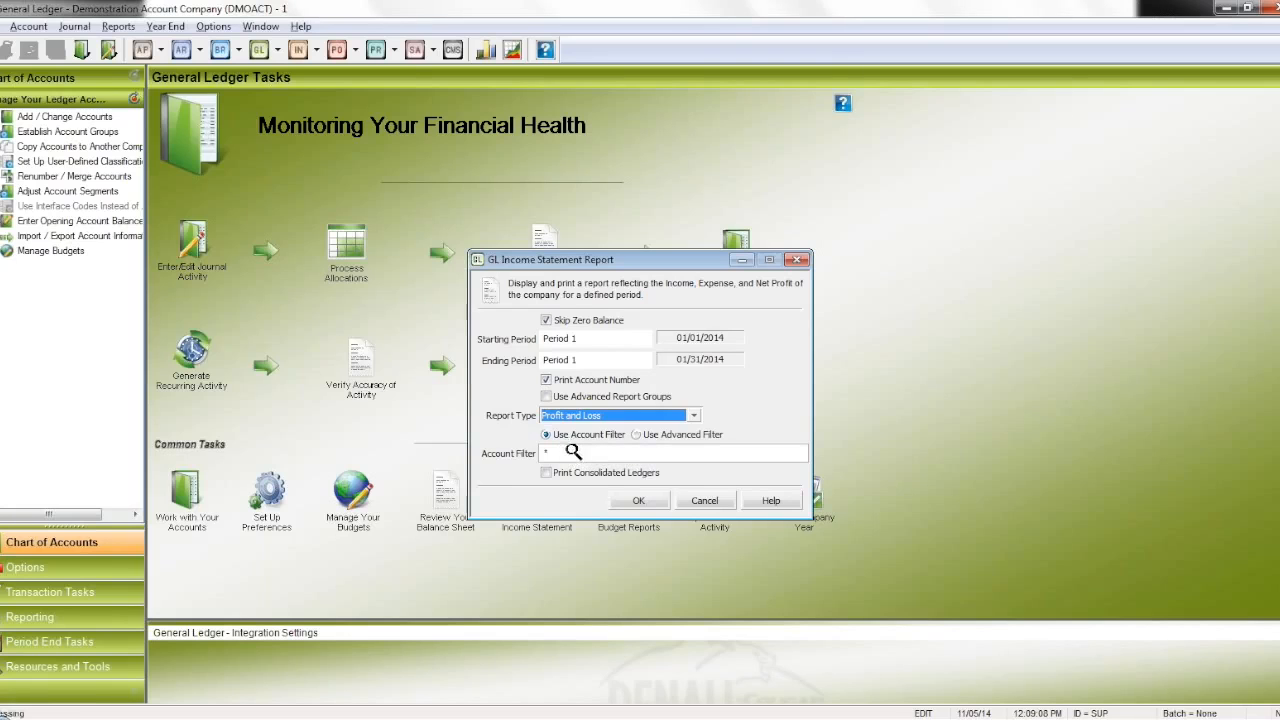
{"action": "left_click", "coordinate": [638, 500]}
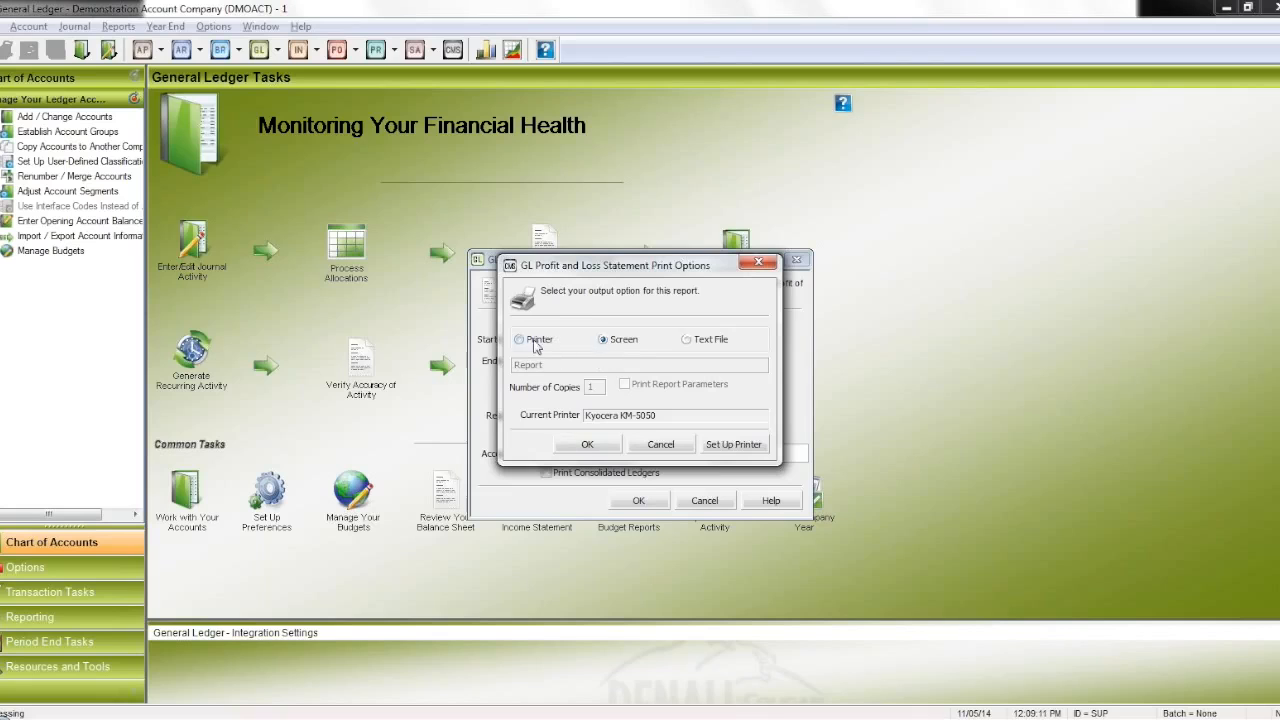
Step: Set the report output to a text file in Microsoft Excel (*.xls) format
{"action": "left_click", "coordinate": [687, 341]}
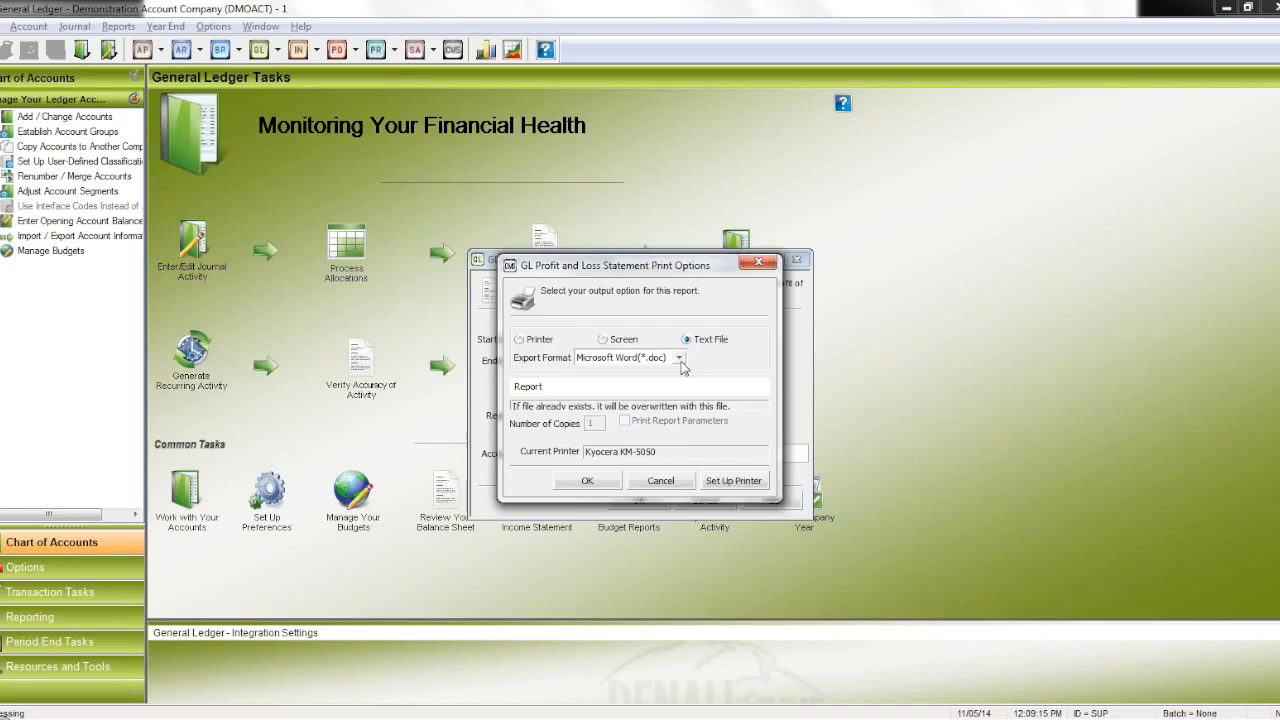
{"action": "left_click", "coordinate": [679, 358]}
{"action": "left_click", "coordinate": [682, 383]}
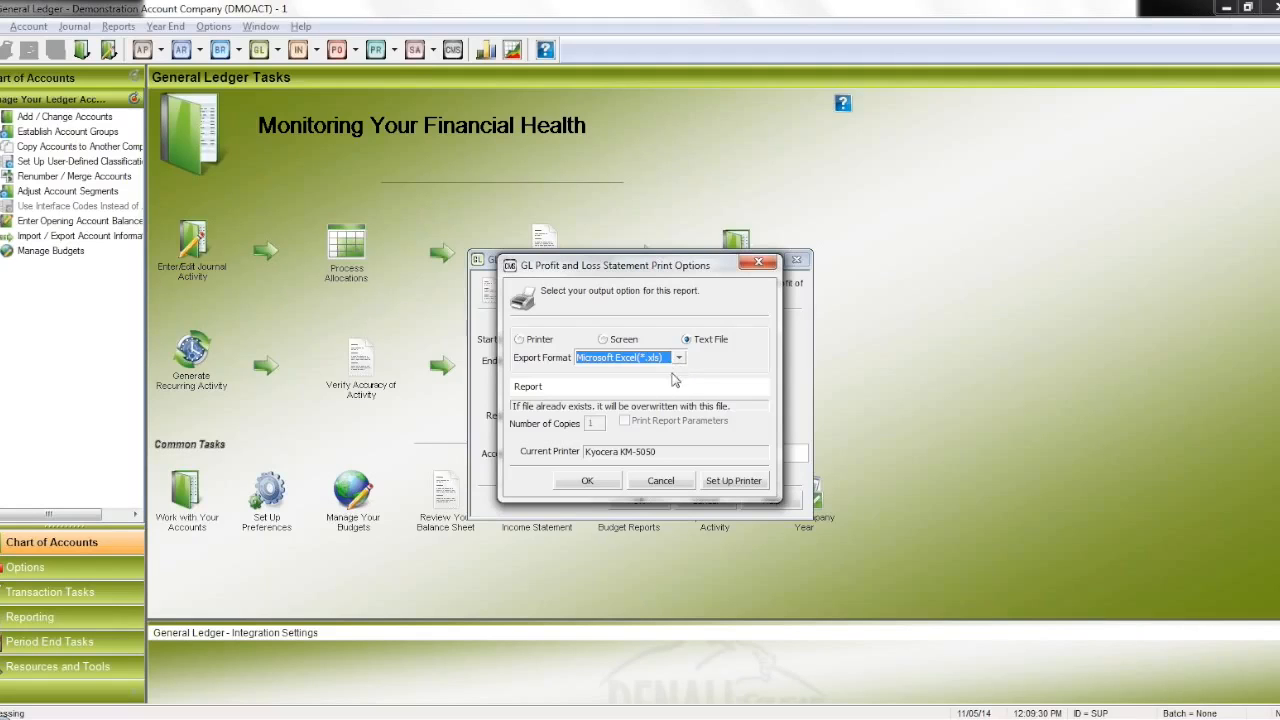
Step: Prefix the file name Report with the path copied from the Desktop folder, export the statement, and close the report setup
{"action": "left_click", "coordinate": [600, 384]}
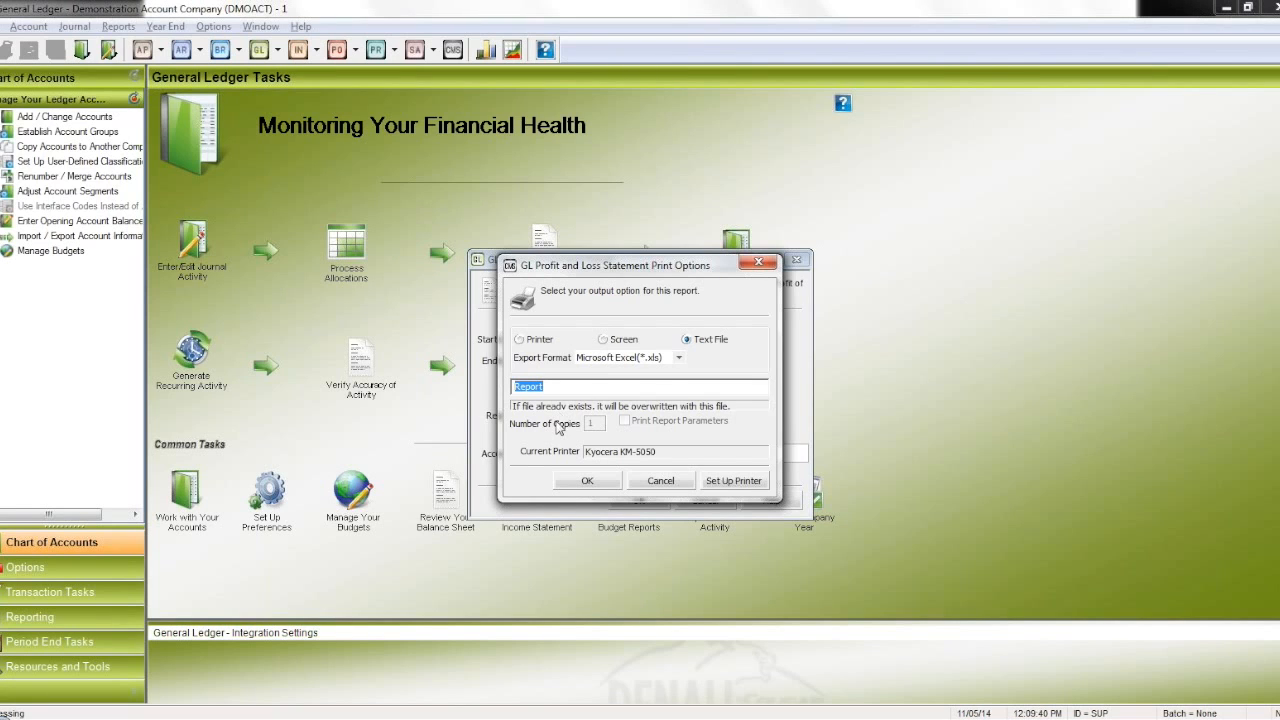
{"action": "left_click", "coordinate": [69, 719]}
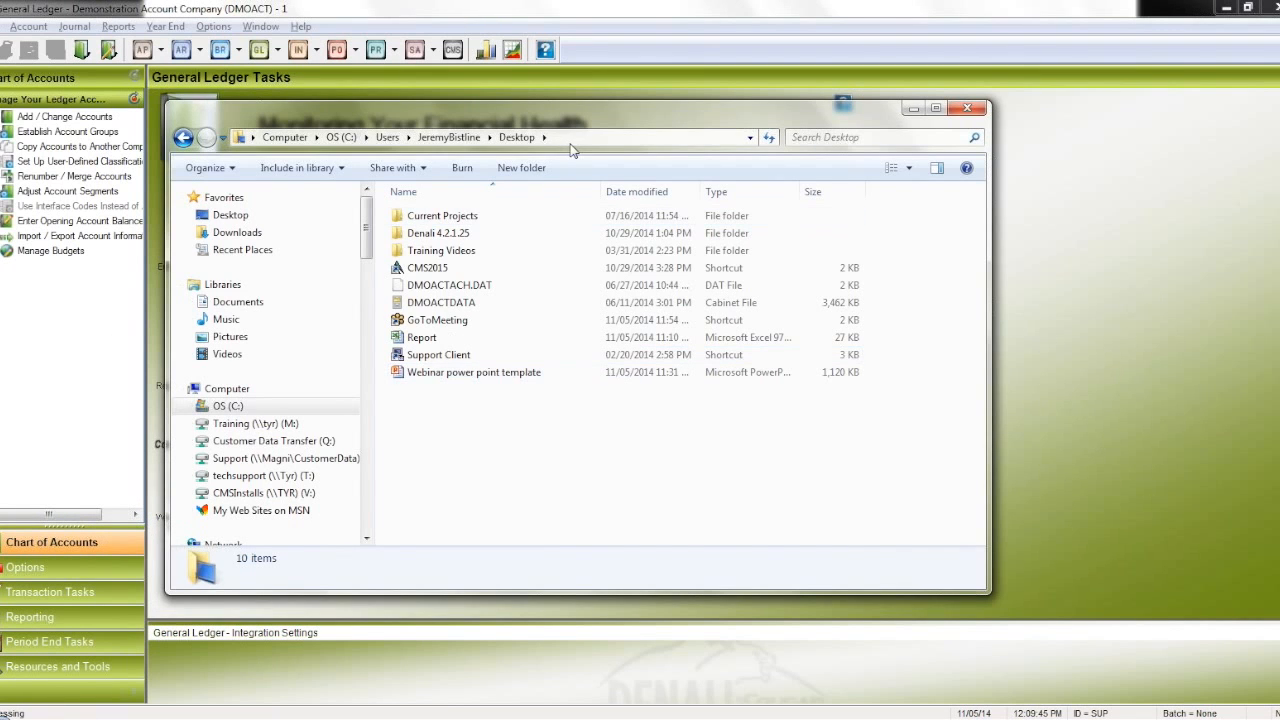
{"action": "left_click", "coordinate": [586, 138]}
{"action": "key", "text": "ctrl+c"}
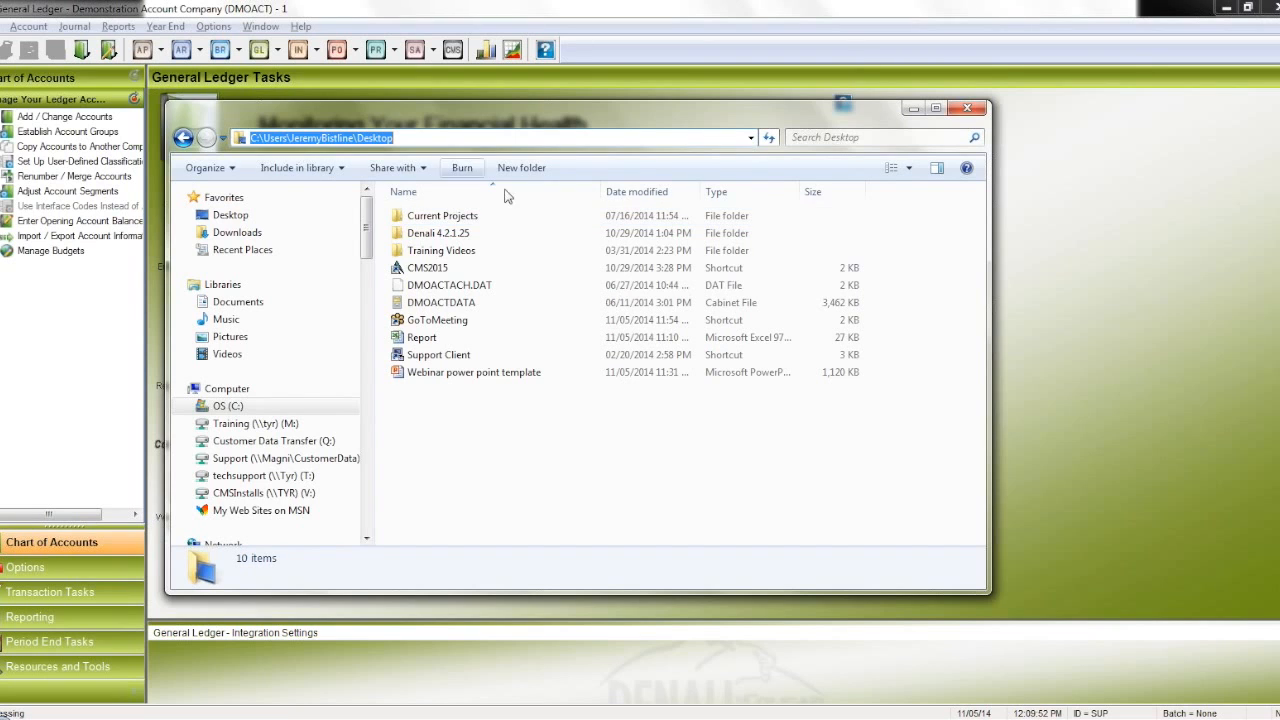
{"action": "left_click", "coordinate": [1014, 342]}
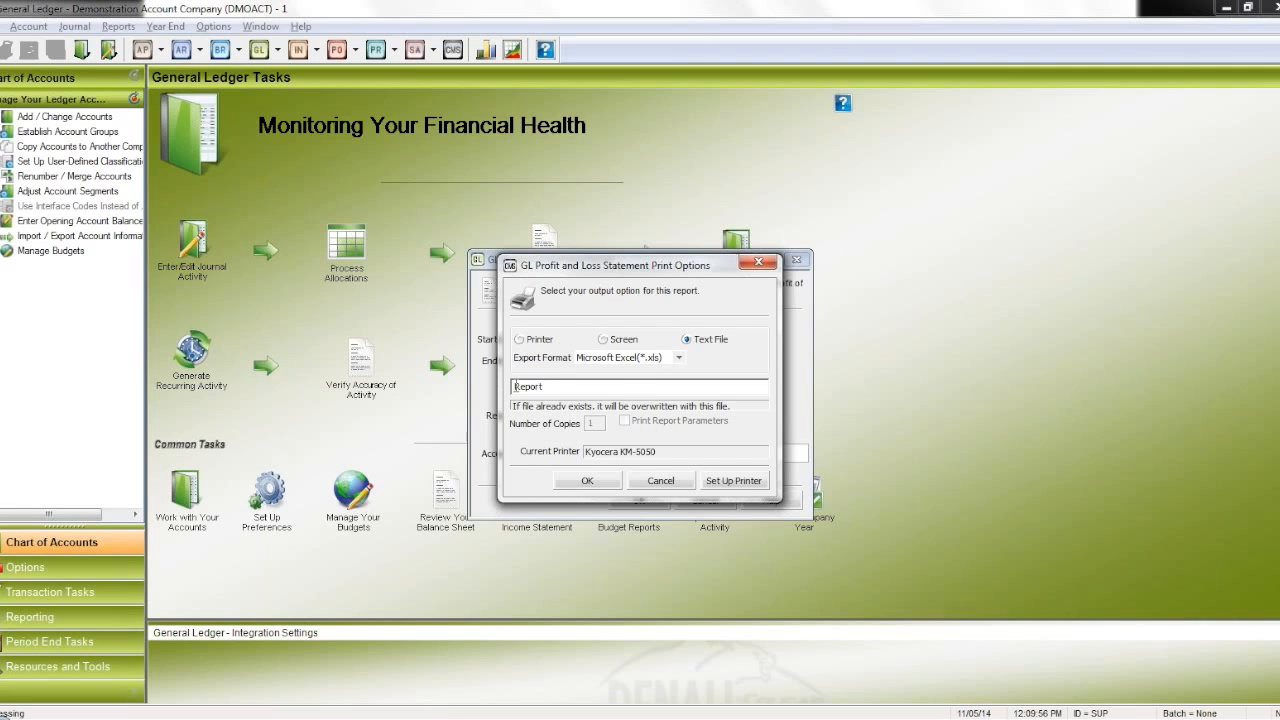
{"action": "type", "text": "\\"}
{"action": "key", "text": "ctrl+v"}
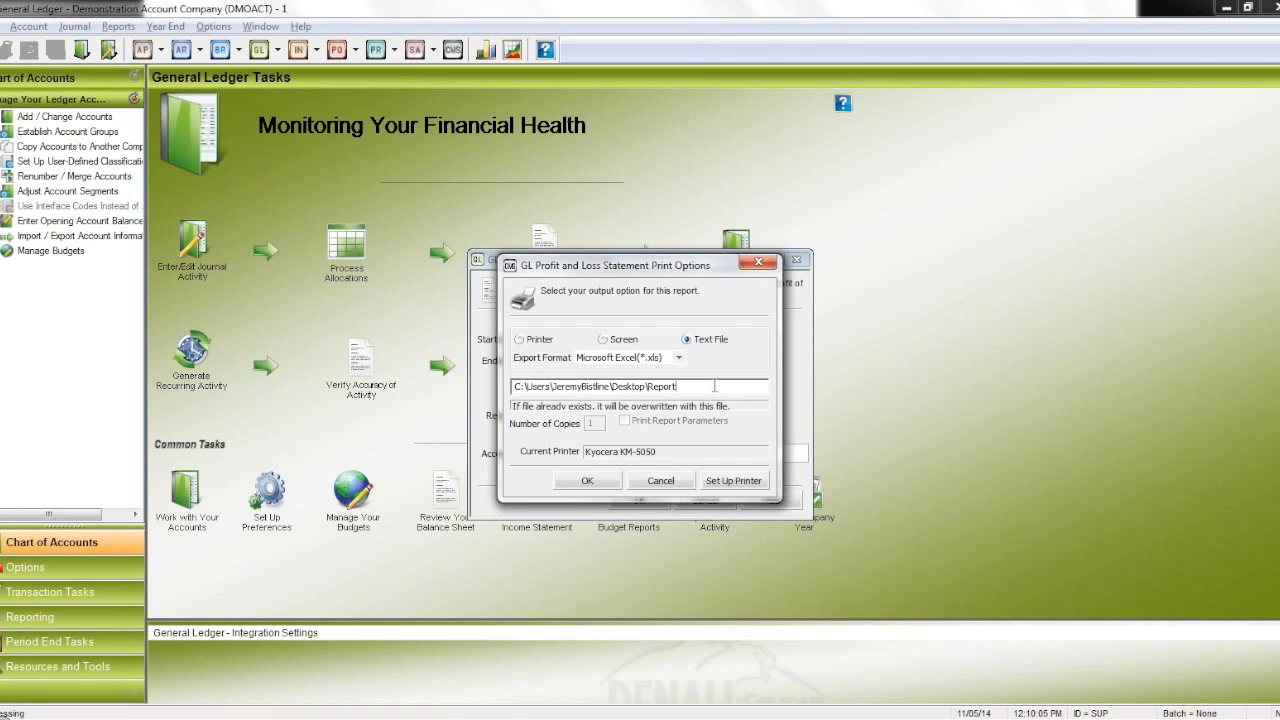
{"action": "key", "text": "Return"}
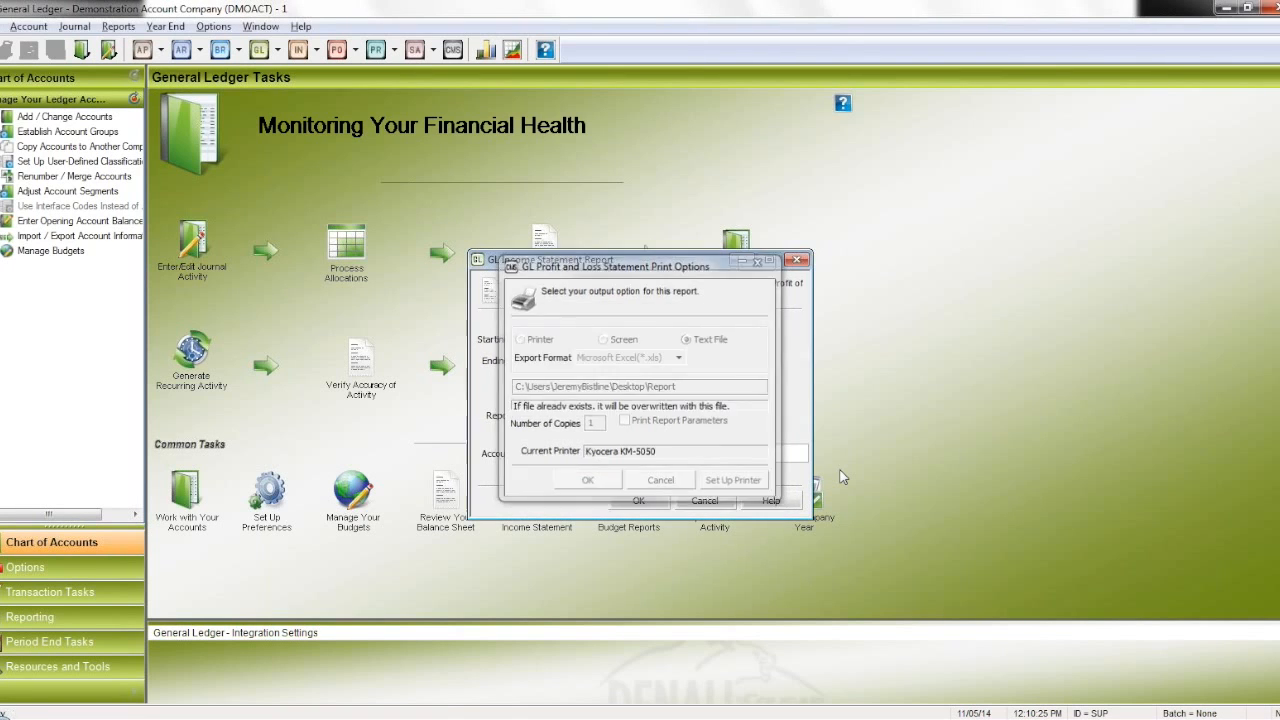
{"action": "left_click", "coordinate": [705, 501]}
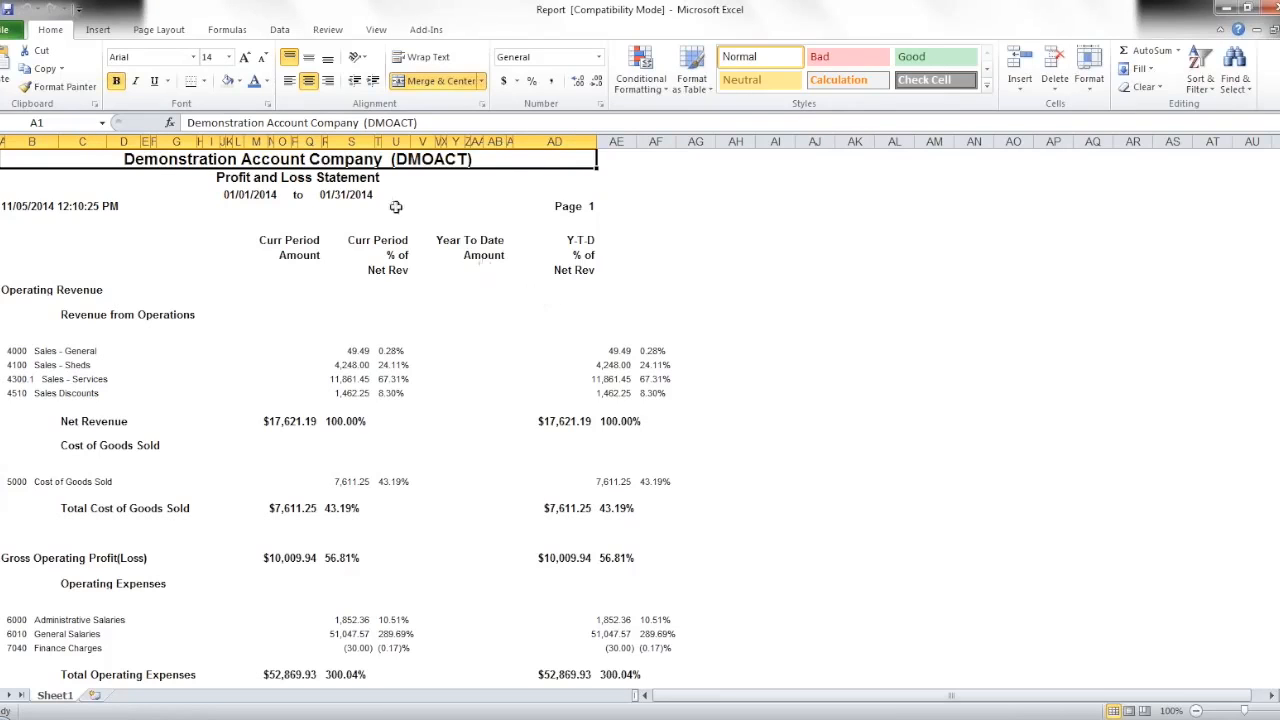
{"action": "left_click", "coordinate": [334, 178]}
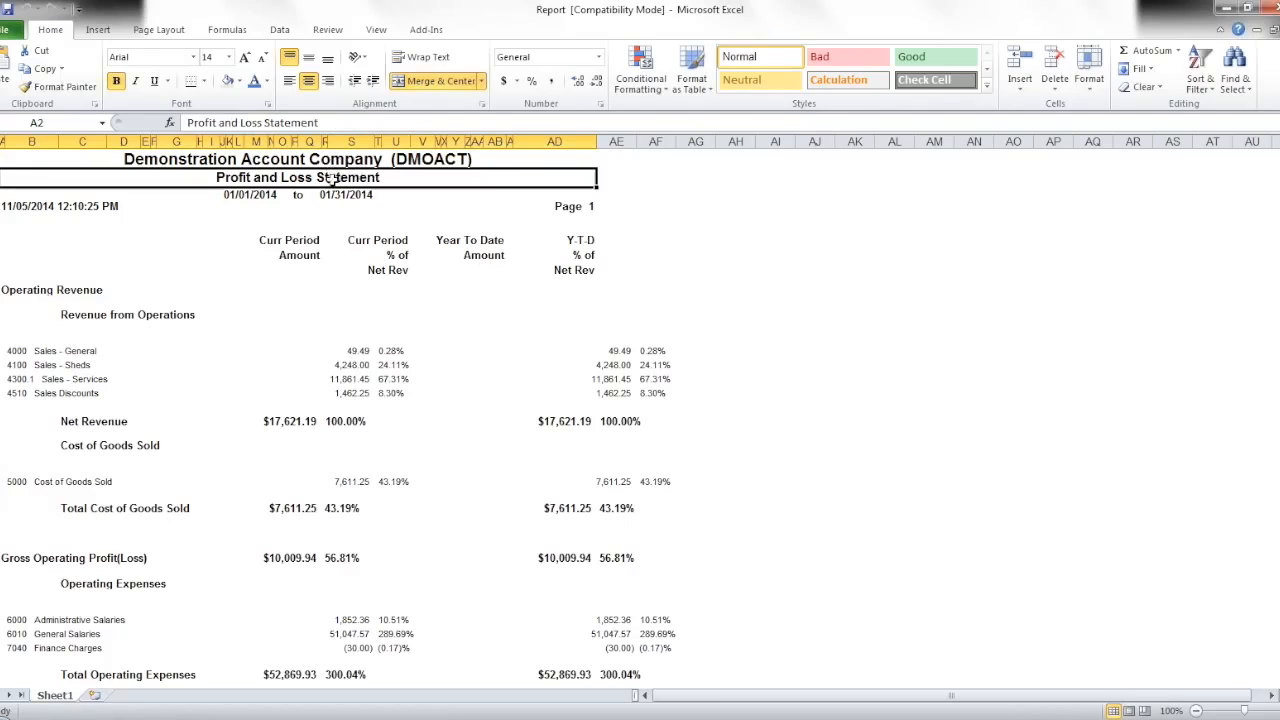
{"action": "left_click", "coordinate": [335, 194]}
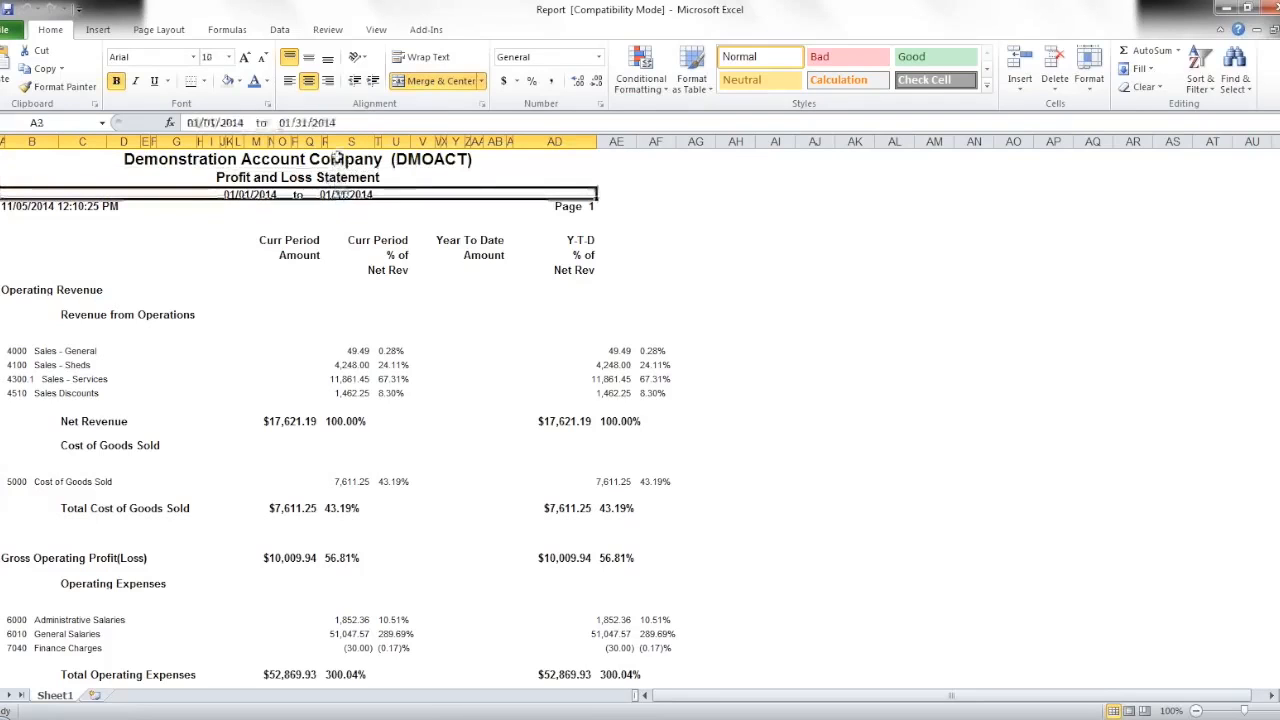
{"action": "left_click", "coordinate": [336, 160]}
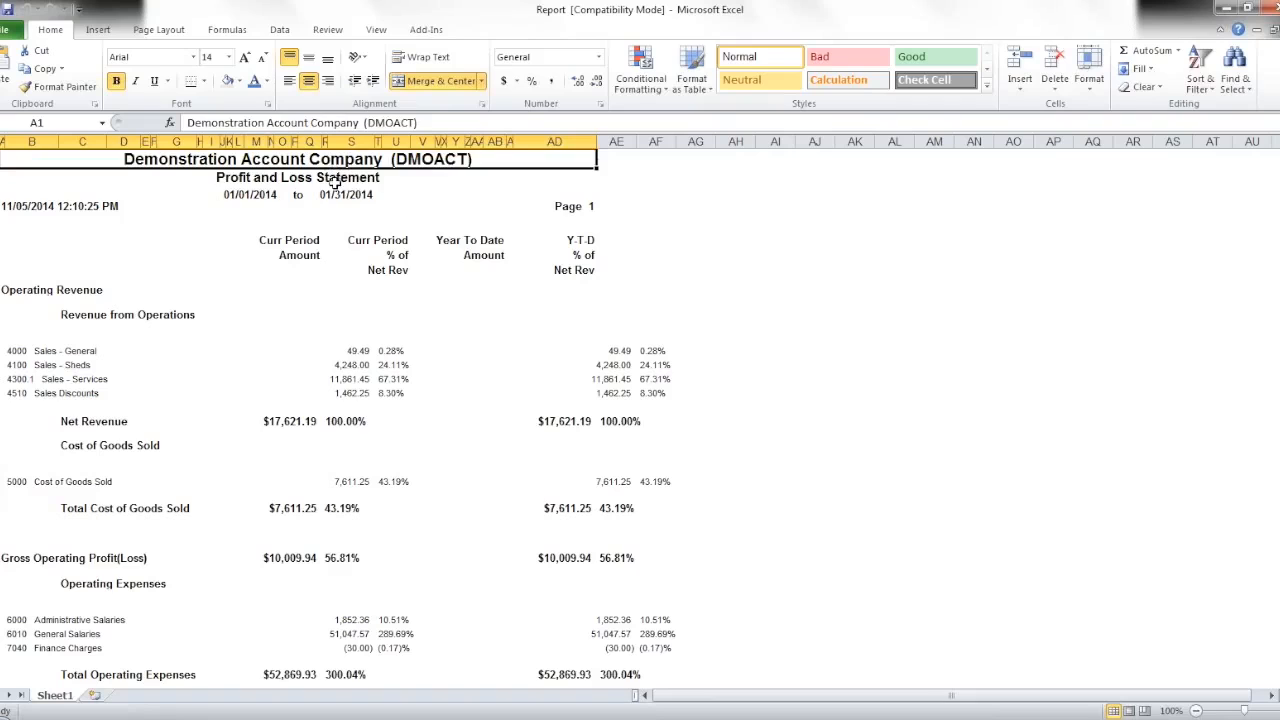
{"action": "left_click", "coordinate": [335, 178]}
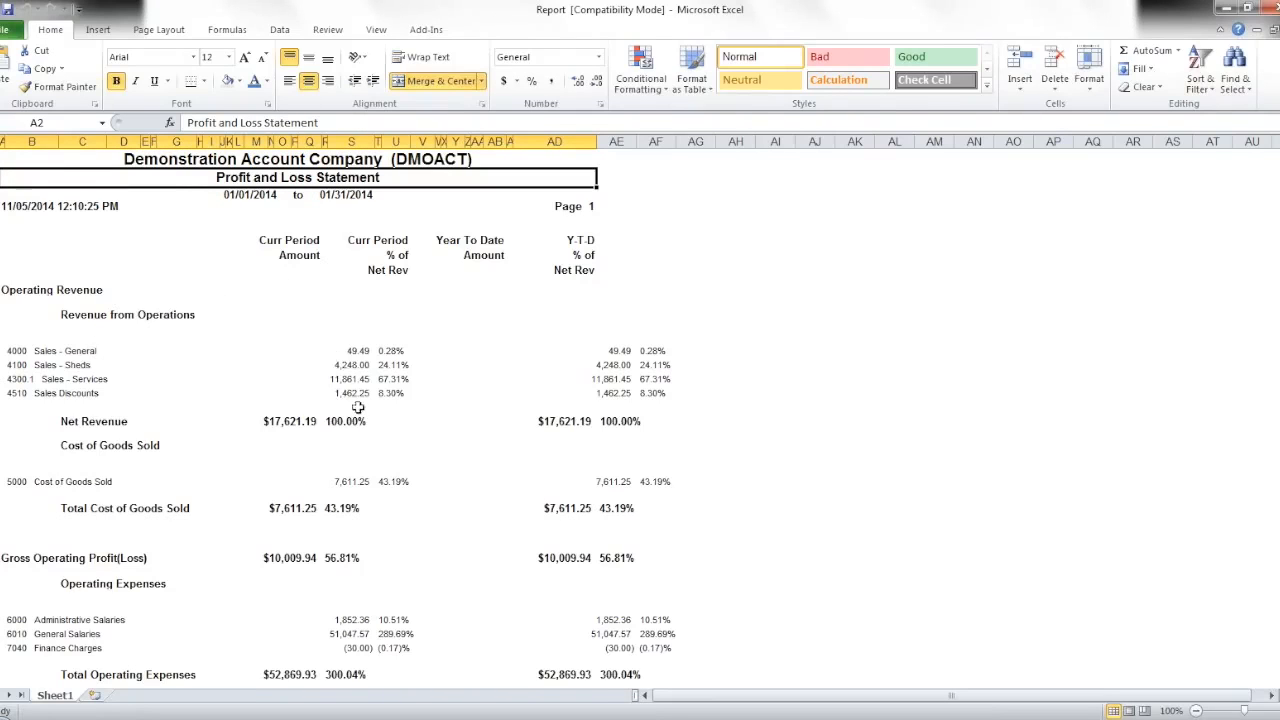
Step: Color the company name heading in A1 blue and set its font to Aharoni after trying Algerian
{"action": "left_click", "coordinate": [297, 160]}
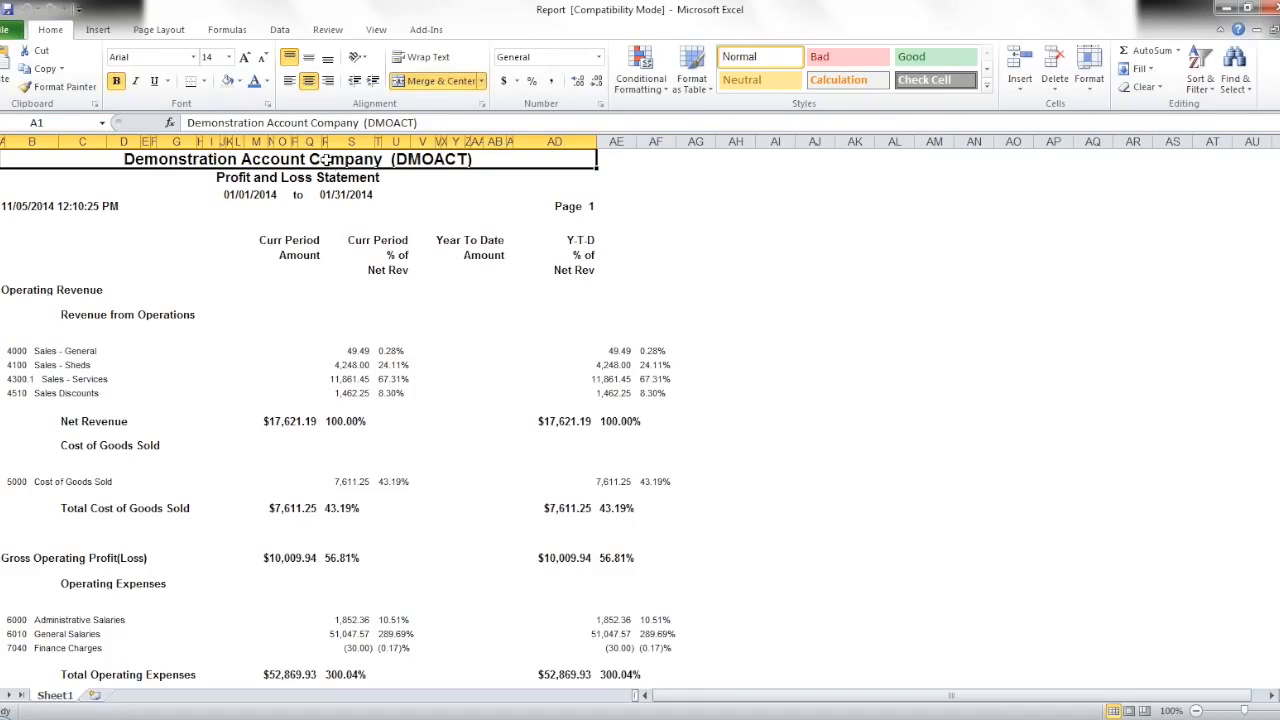
{"action": "left_click", "coordinate": [252, 81]}
{"action": "left_click", "coordinate": [193, 57]}
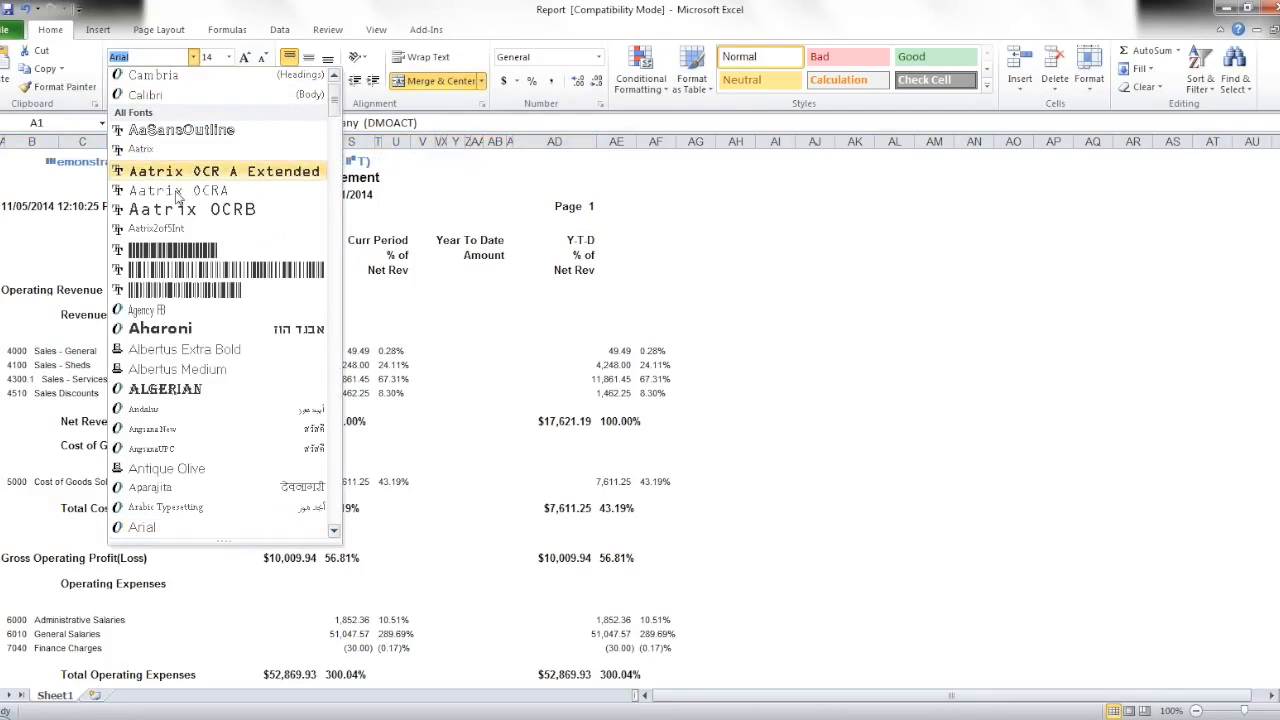
{"action": "left_click", "coordinate": [165, 388]}
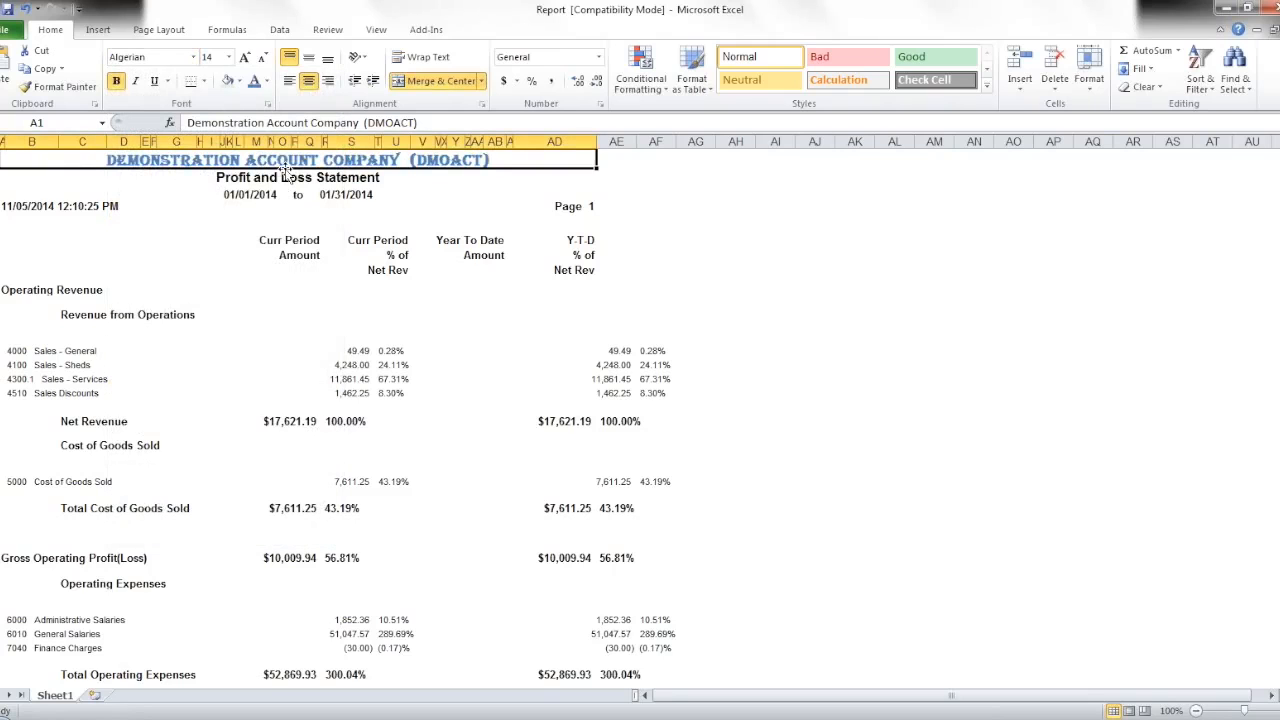
{"action": "left_click", "coordinate": [193, 57]}
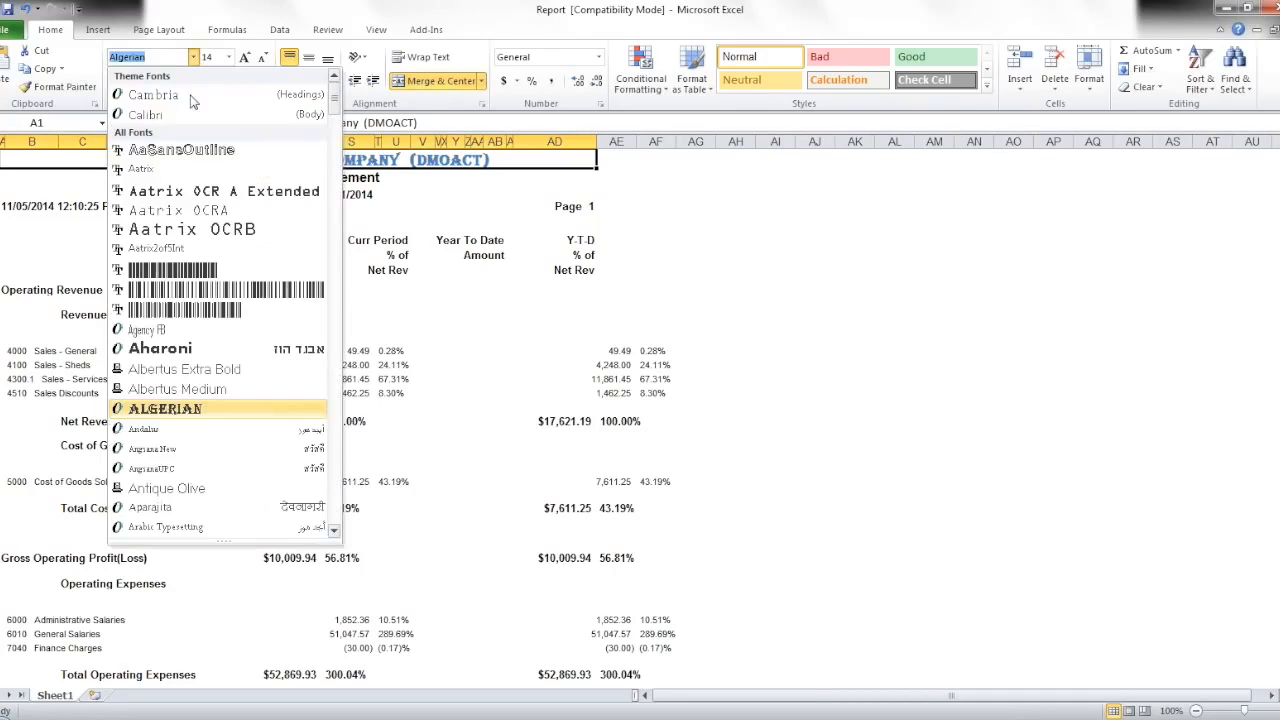
{"action": "left_click", "coordinate": [220, 348]}
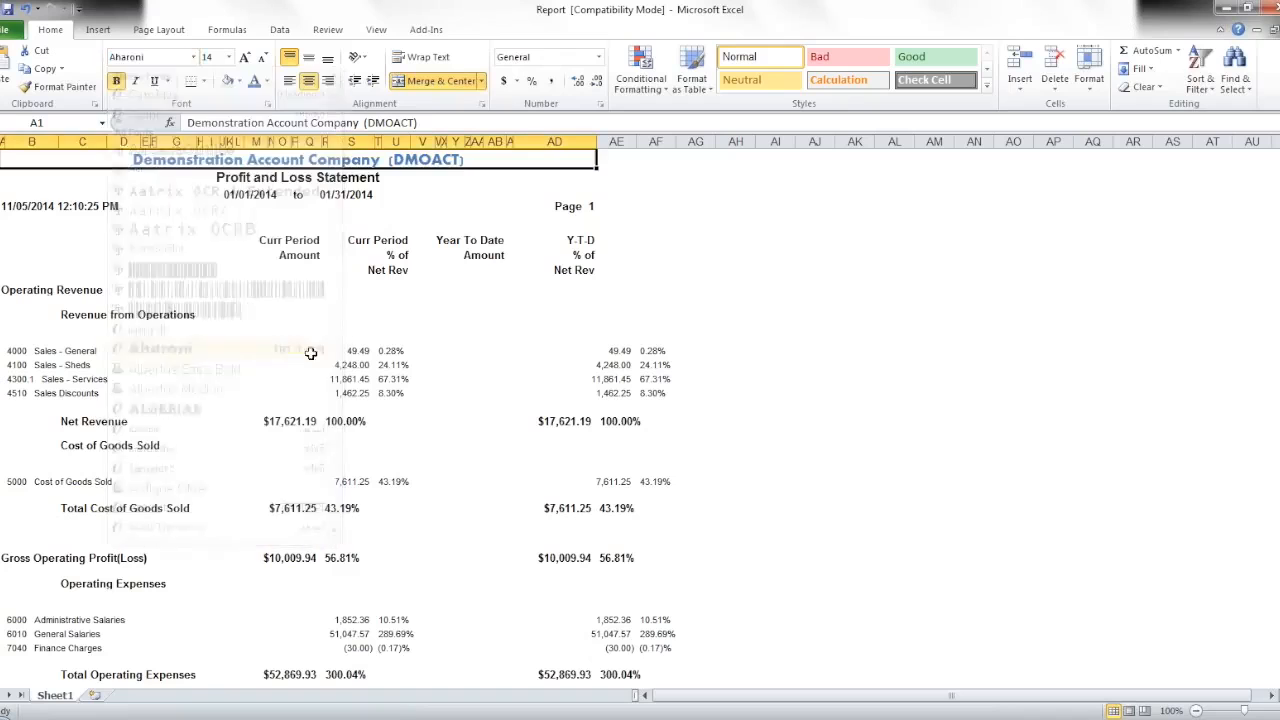
Step: Shade the Profit and Loss Statement title in row 2 with a light tan fill
{"action": "left_click", "coordinate": [279, 182]}
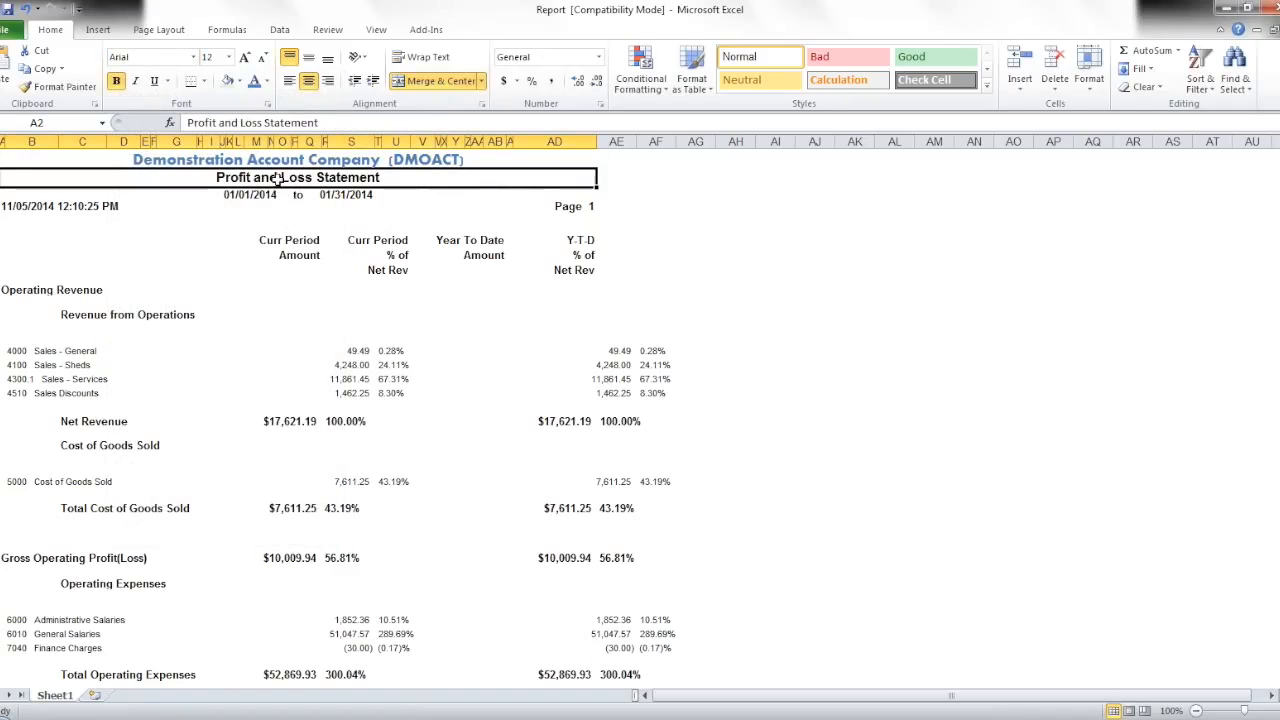
{"action": "left_click", "coordinate": [224, 82]}
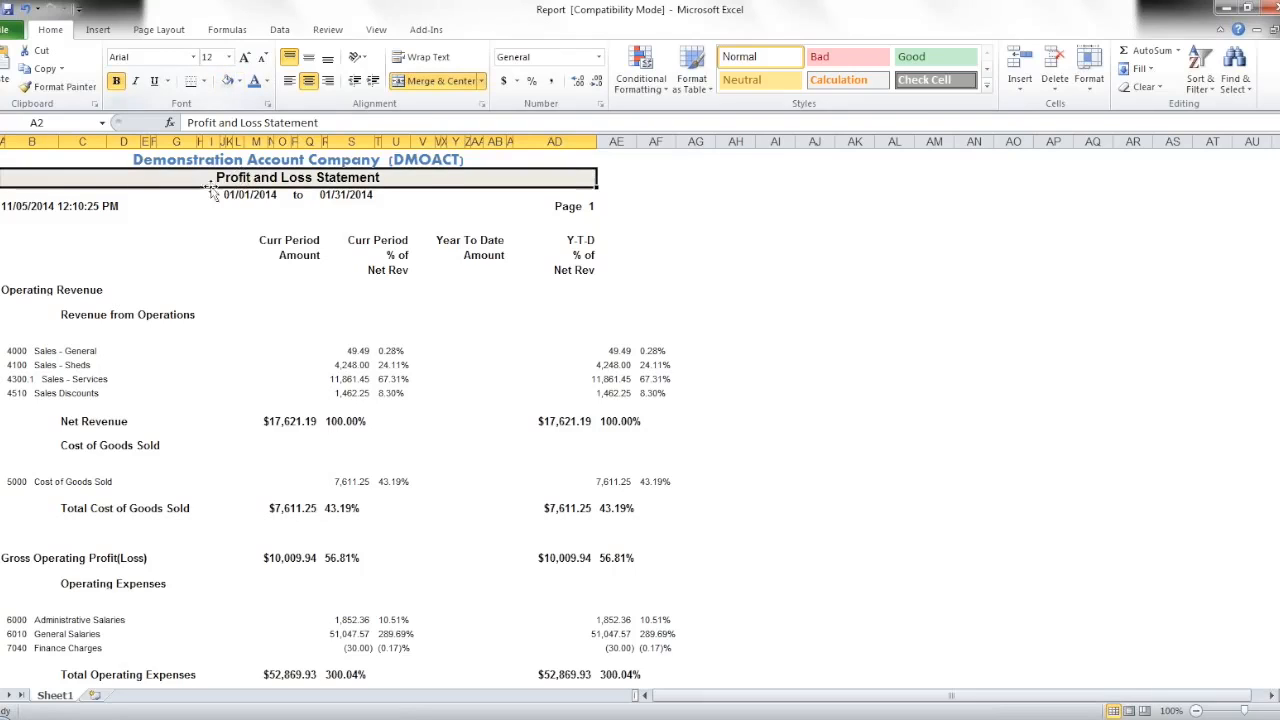
{"action": "left_click", "coordinate": [238, 194]}
{"action": "left_click", "coordinate": [238, 206]}
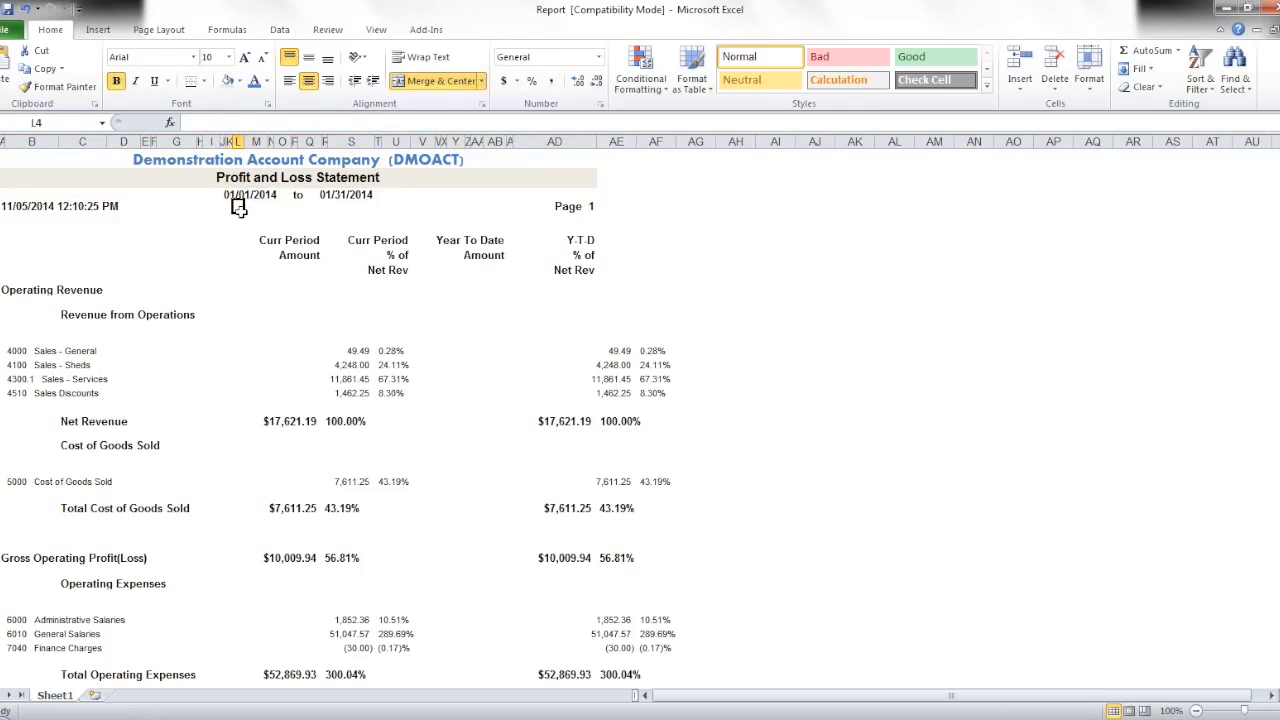
{"action": "left_click", "coordinate": [272, 256]}
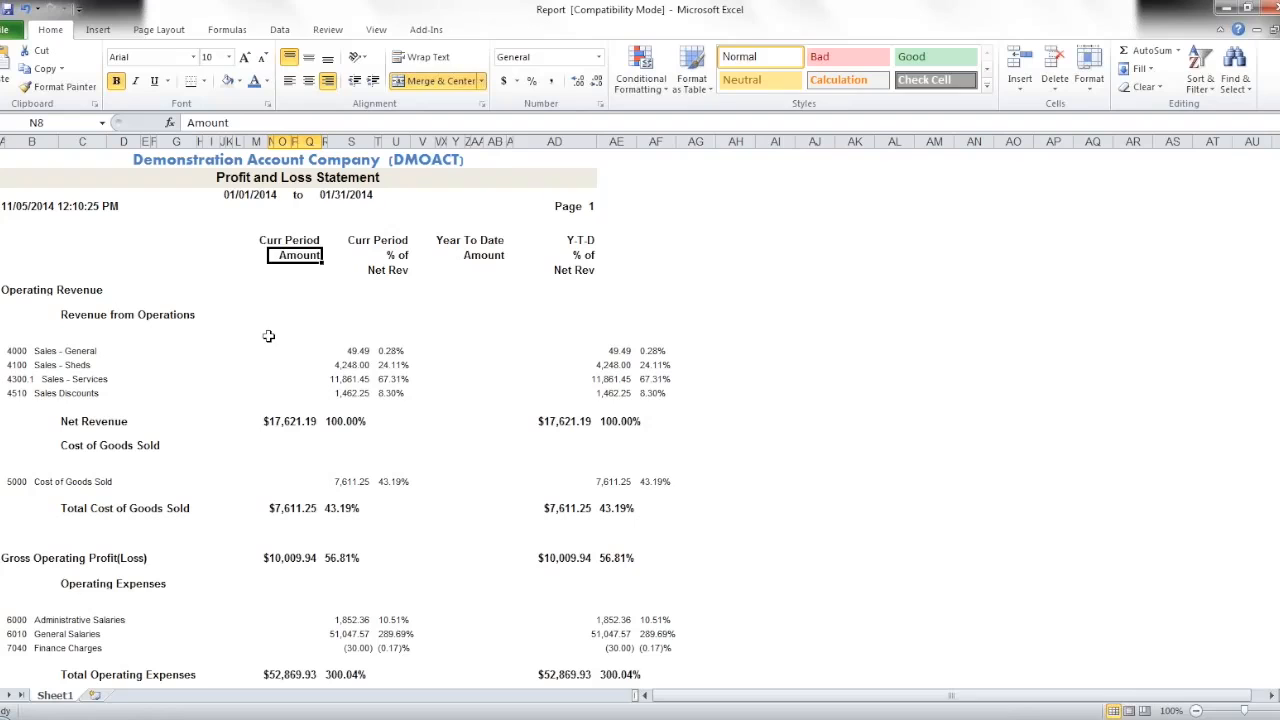
Step: Try a 2-D column chart of the four sales account rows, placed beside the statement, and delete it
{"action": "left_click_drag", "start_coordinate": [14, 352], "coordinate": [255, 399]}
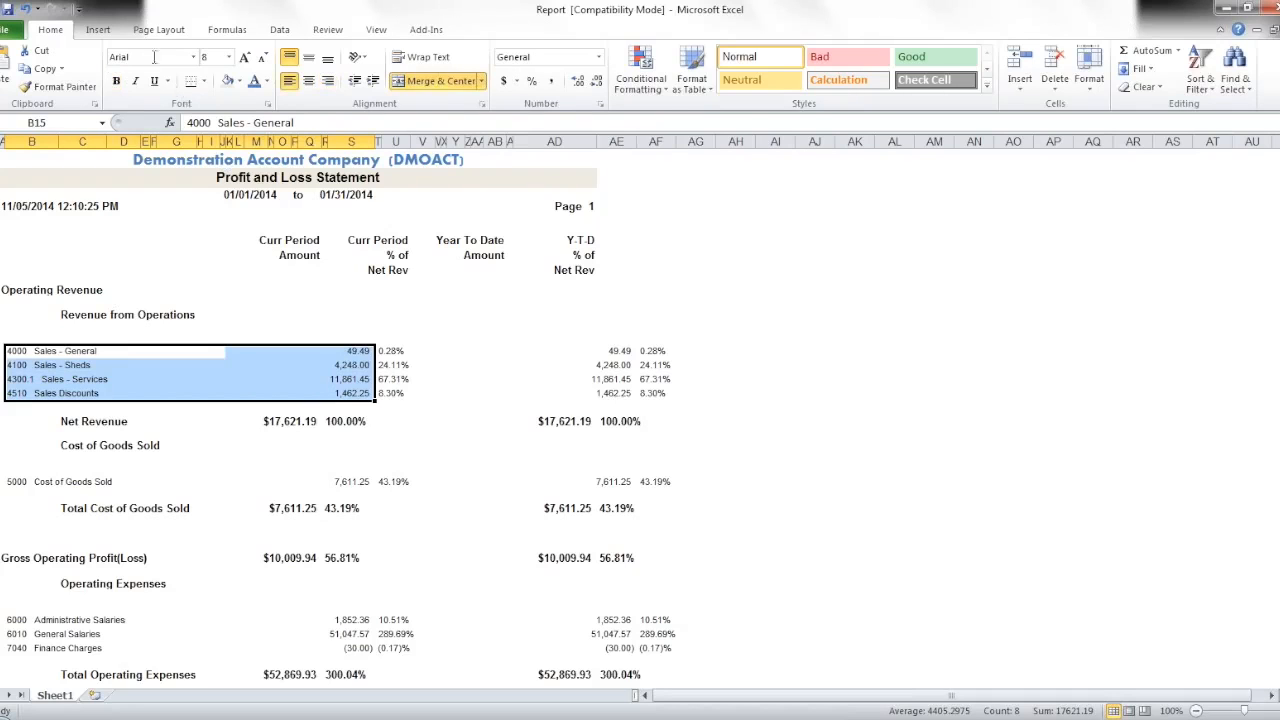
{"action": "left_click", "coordinate": [97, 29]}
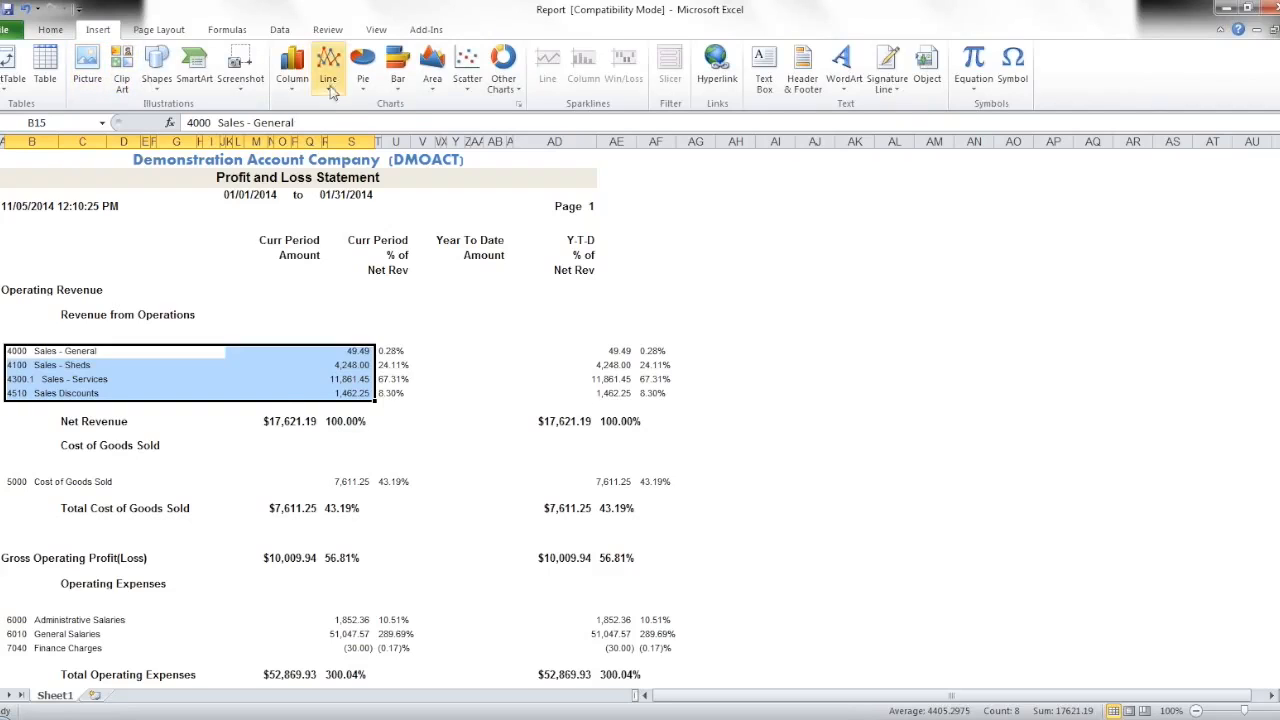
{"action": "left_click", "coordinate": [289, 70]}
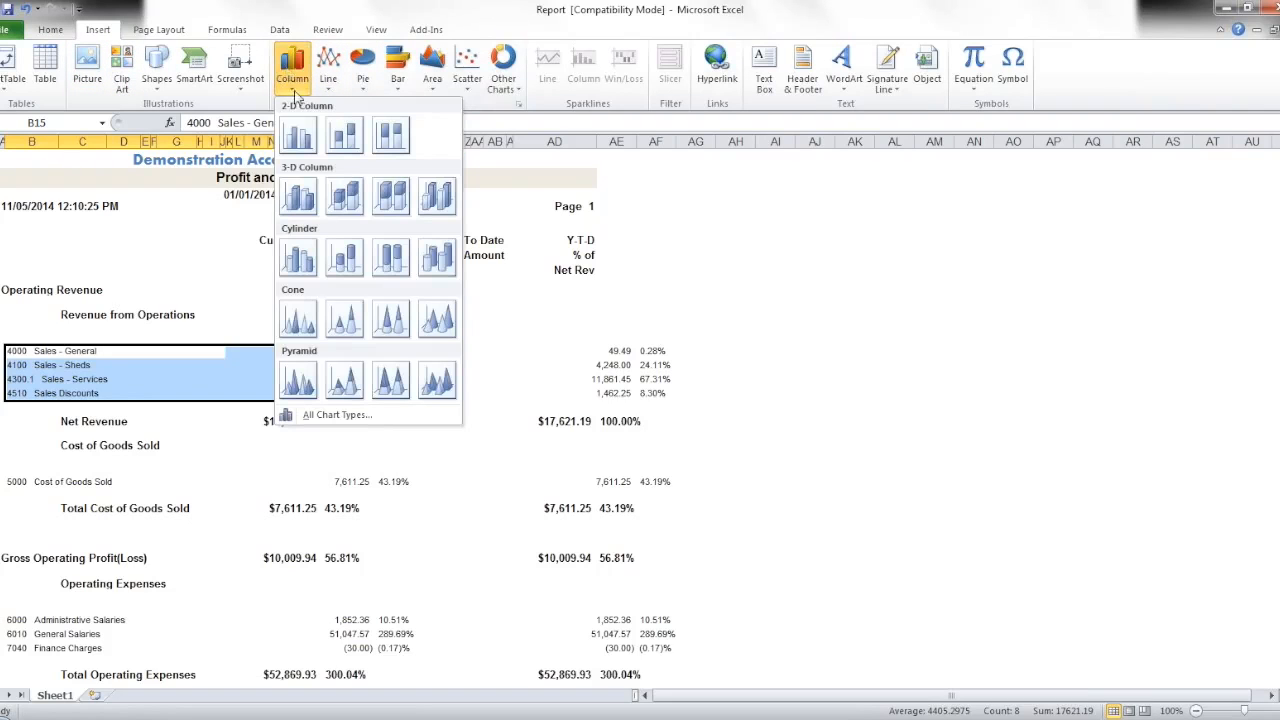
{"action": "left_click", "coordinate": [298, 134]}
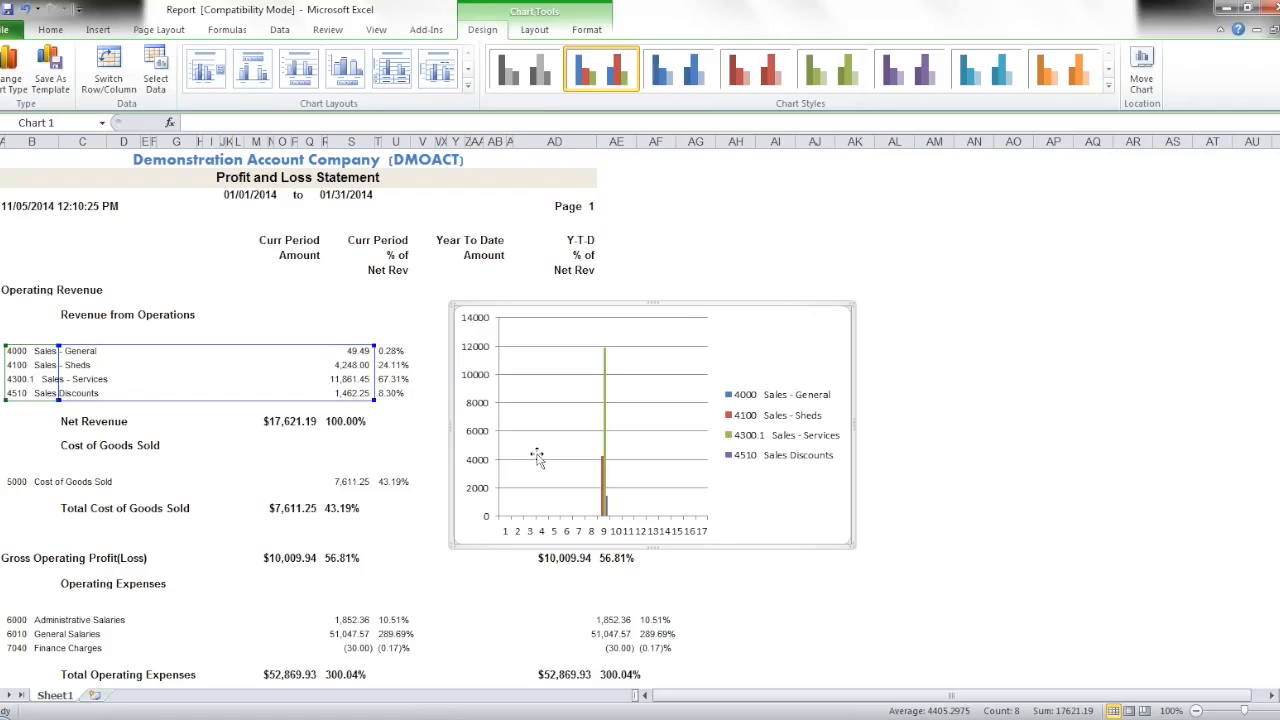
{"action": "left_click_drag", "start_coordinate": [703, 303], "coordinate": [880, 211]}
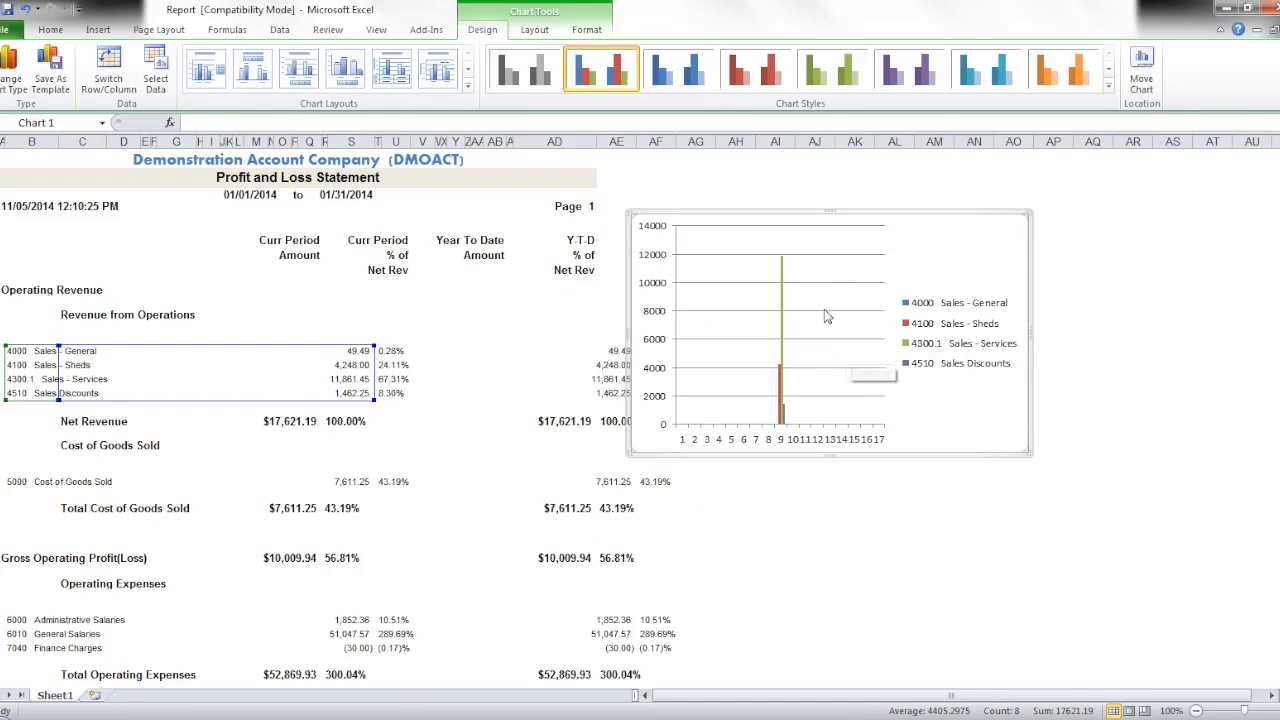
{"action": "key", "text": "Delete"}
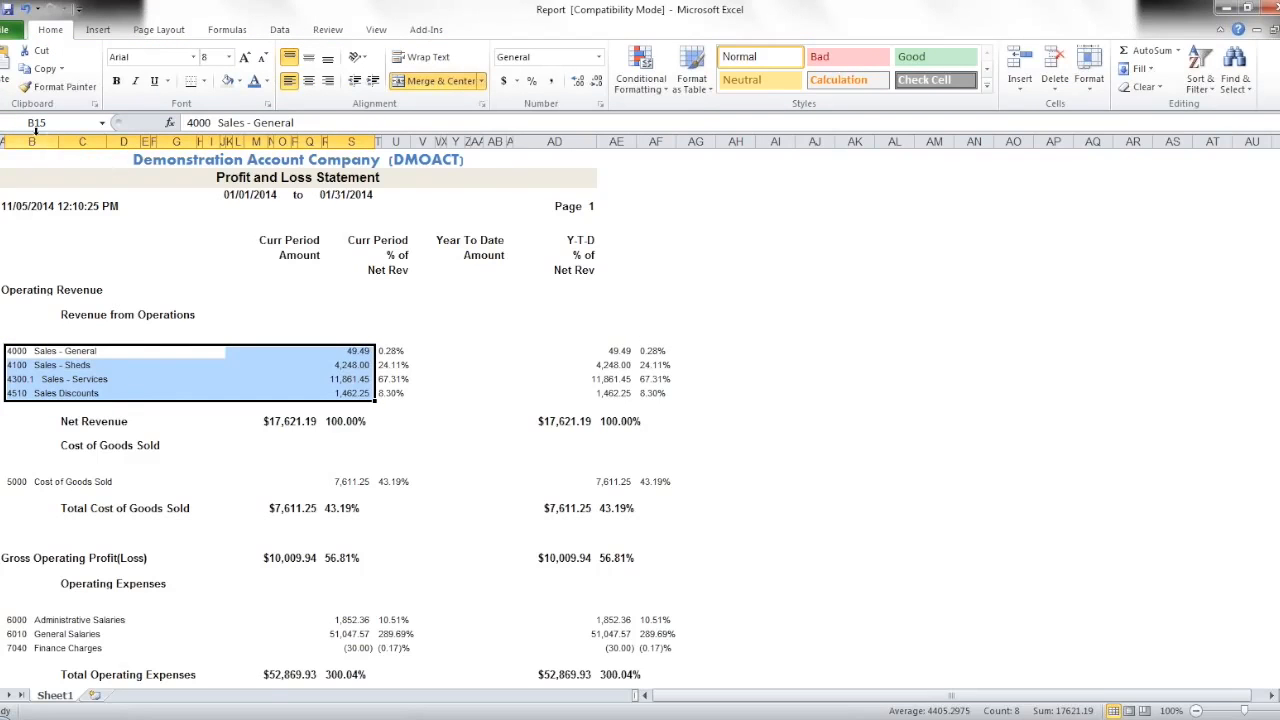
{"action": "mouse_move", "coordinate": [235, 719]}
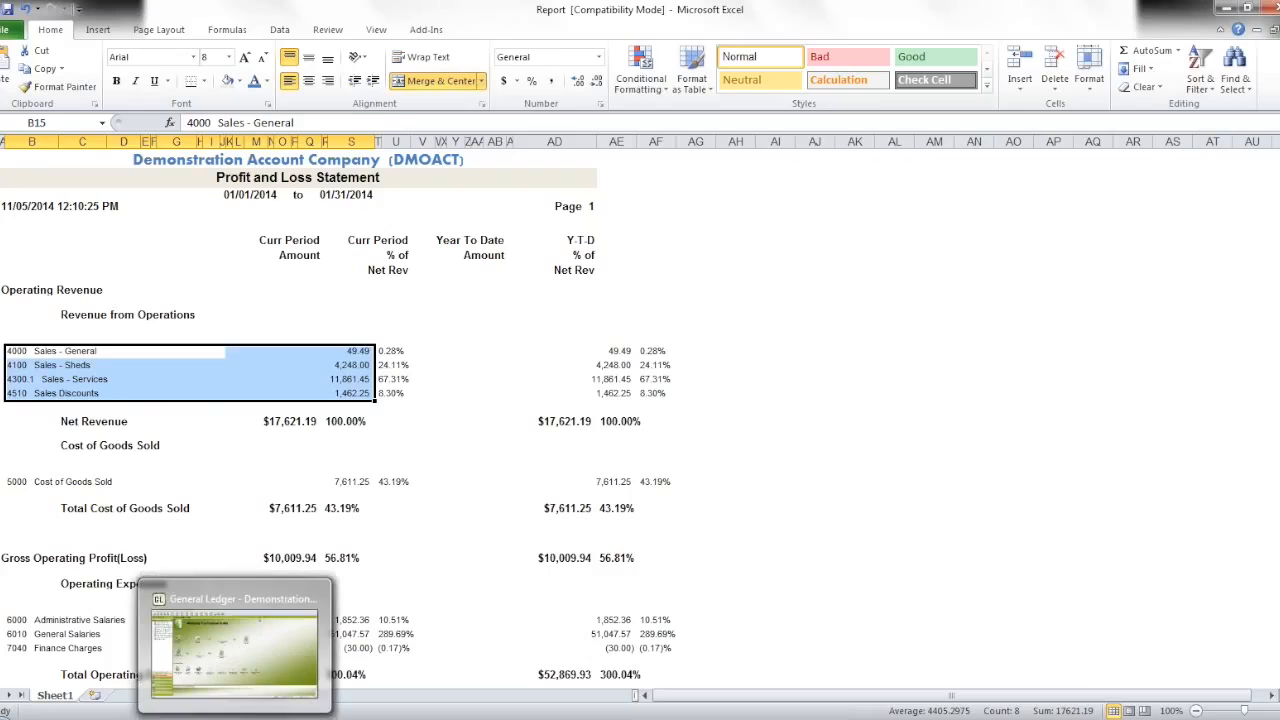
{"action": "key", "text": "ctrl+Home"}
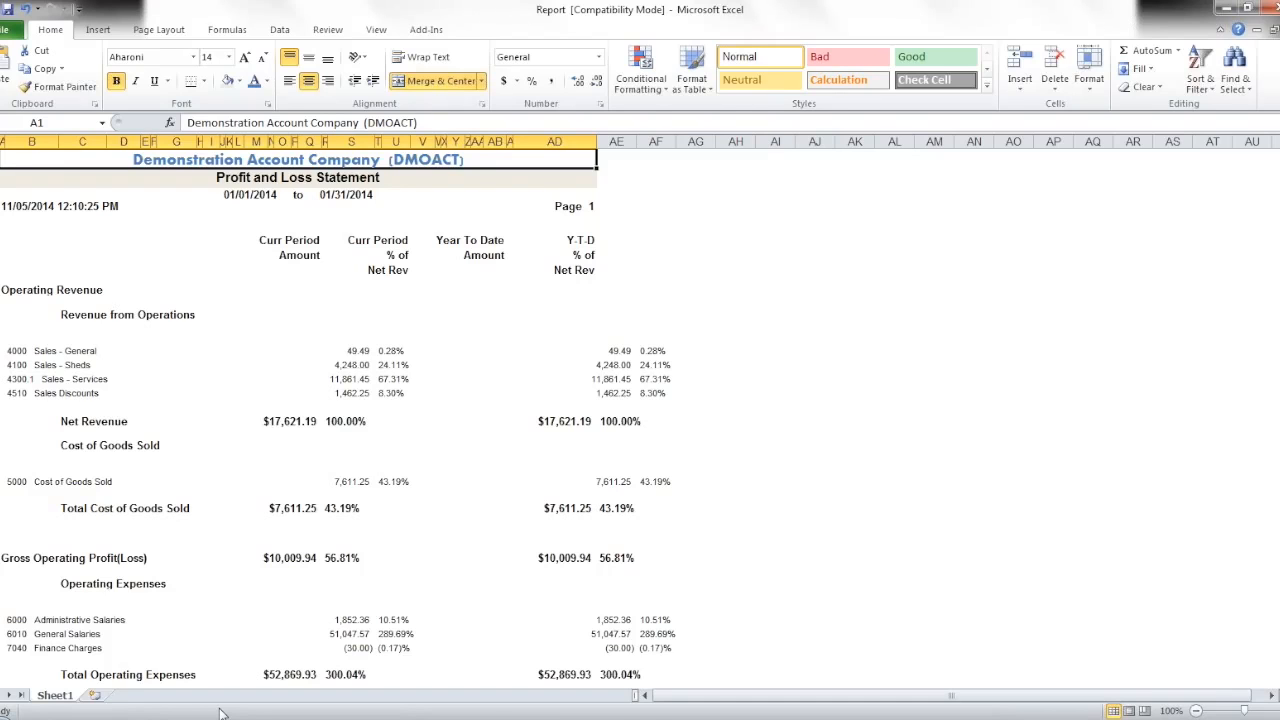
Step: Switch to General Ledger, try setting the period 1 balance sheet to export as a Microsoft Excel (*.xls) text file, and cancel the report
{"action": "left_click", "coordinate": [236, 715]}
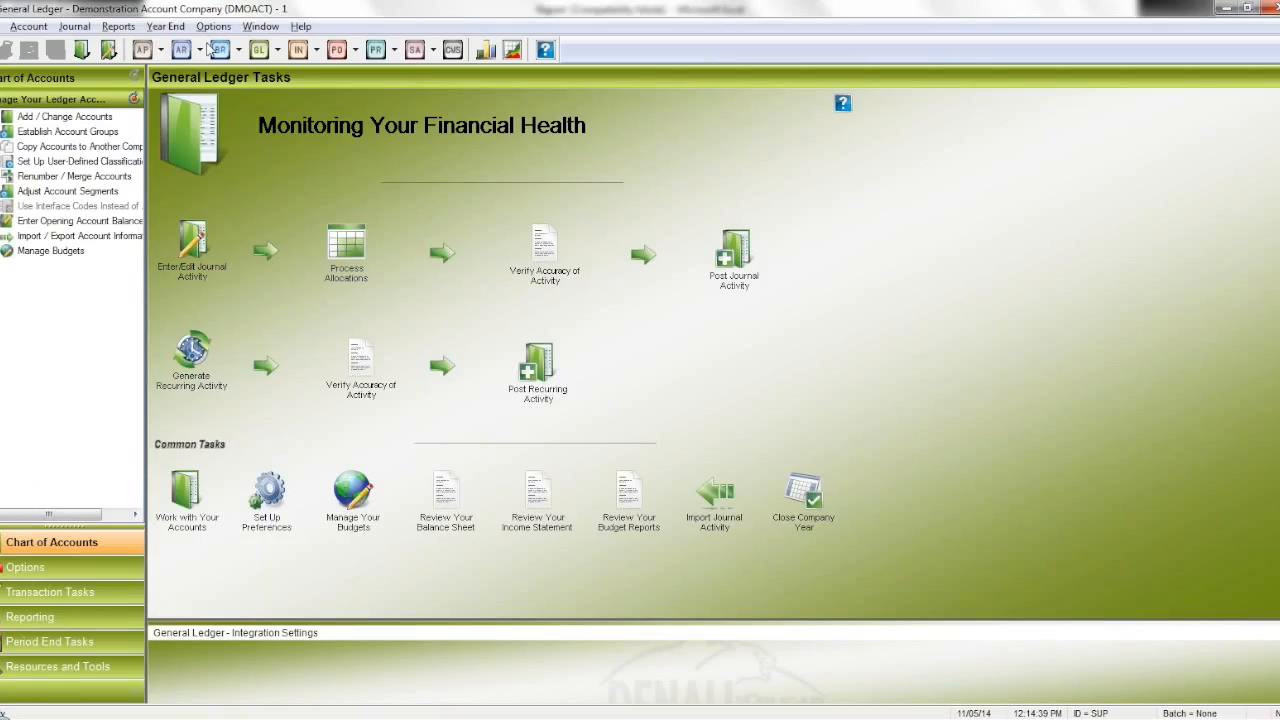
{"action": "left_click", "coordinate": [118, 27]}
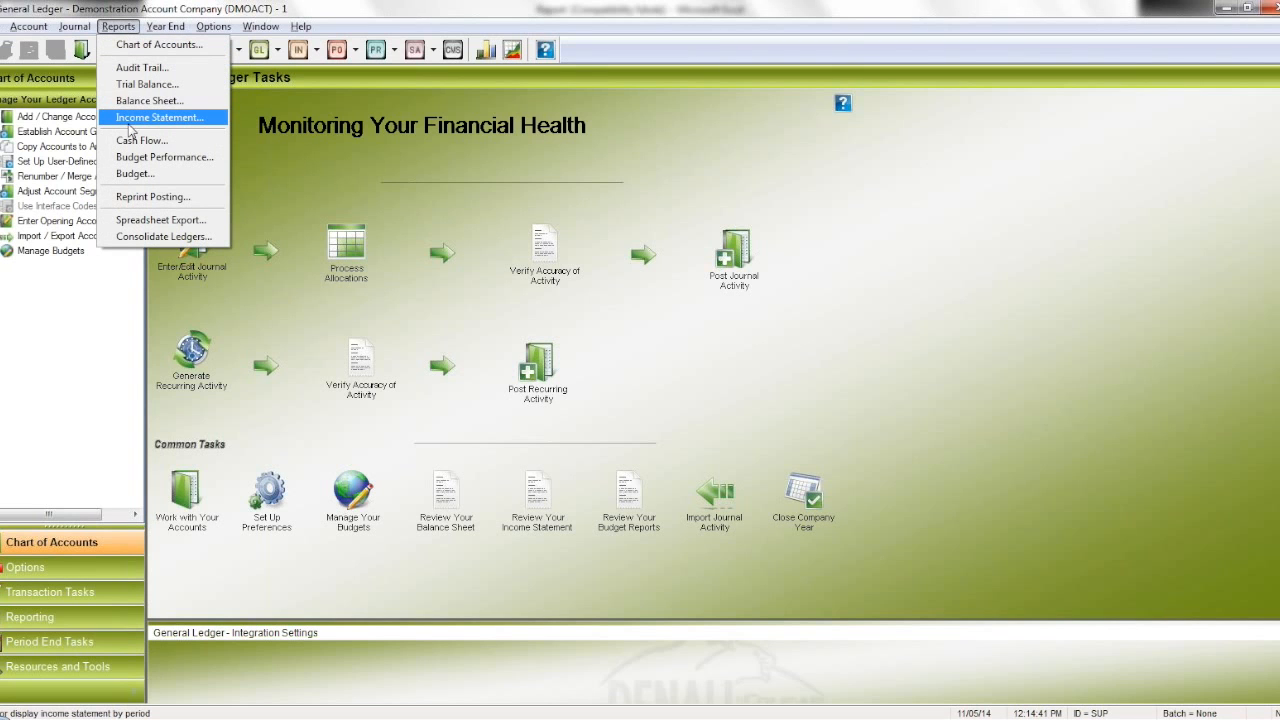
{"action": "left_click", "coordinate": [147, 100]}
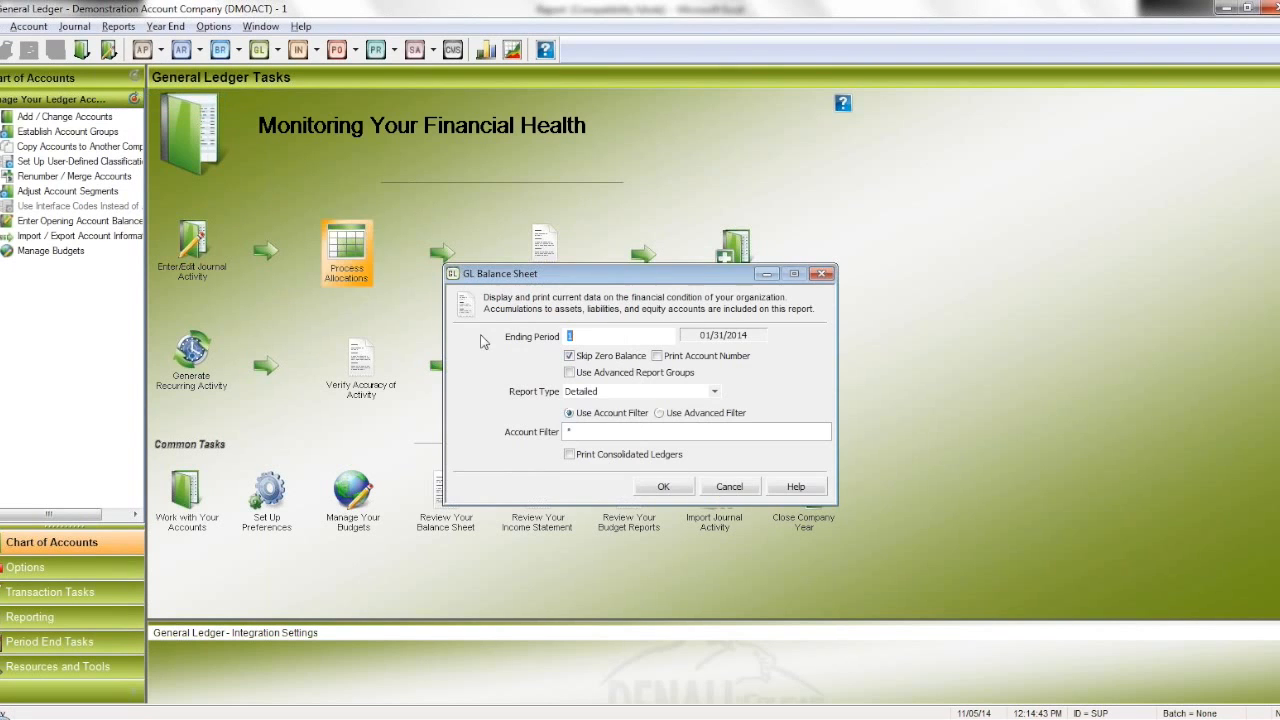
{"action": "left_click", "coordinate": [688, 486]}
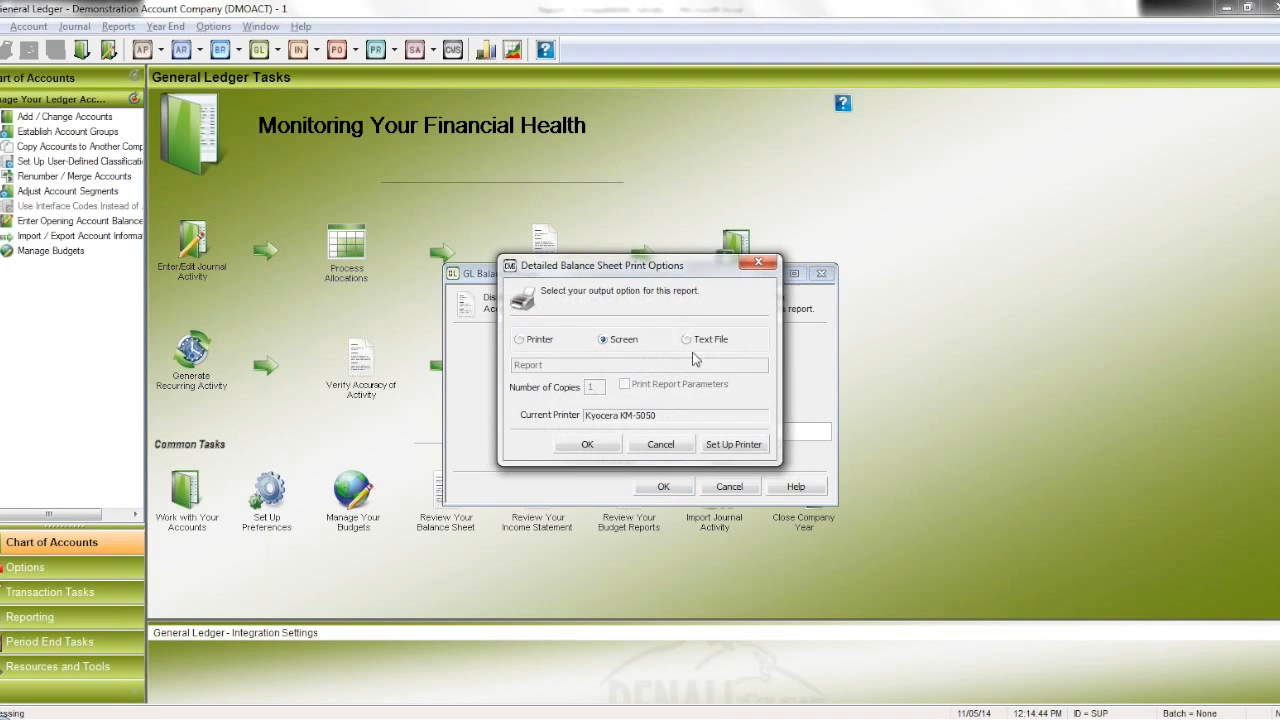
{"action": "left_click", "coordinate": [684, 340]}
{"action": "left_click", "coordinate": [679, 357]}
{"action": "left_click", "coordinate": [660, 384]}
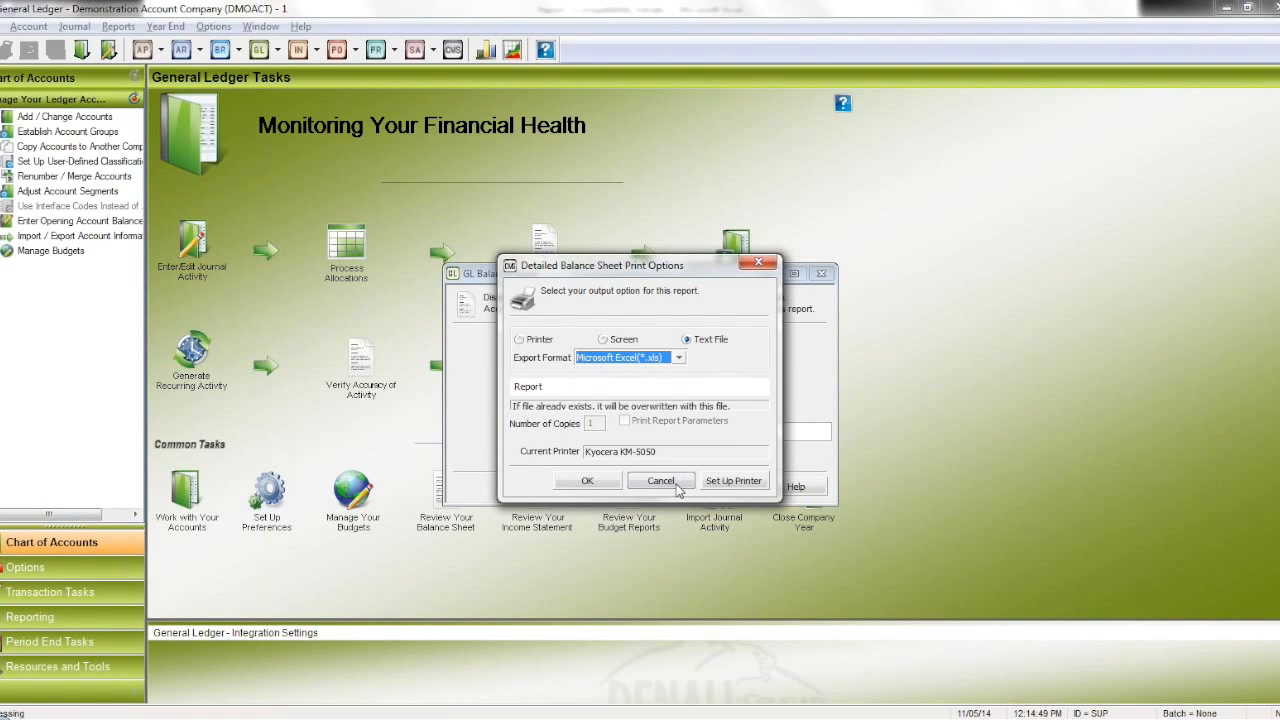
{"action": "left_click", "coordinate": [676, 484]}
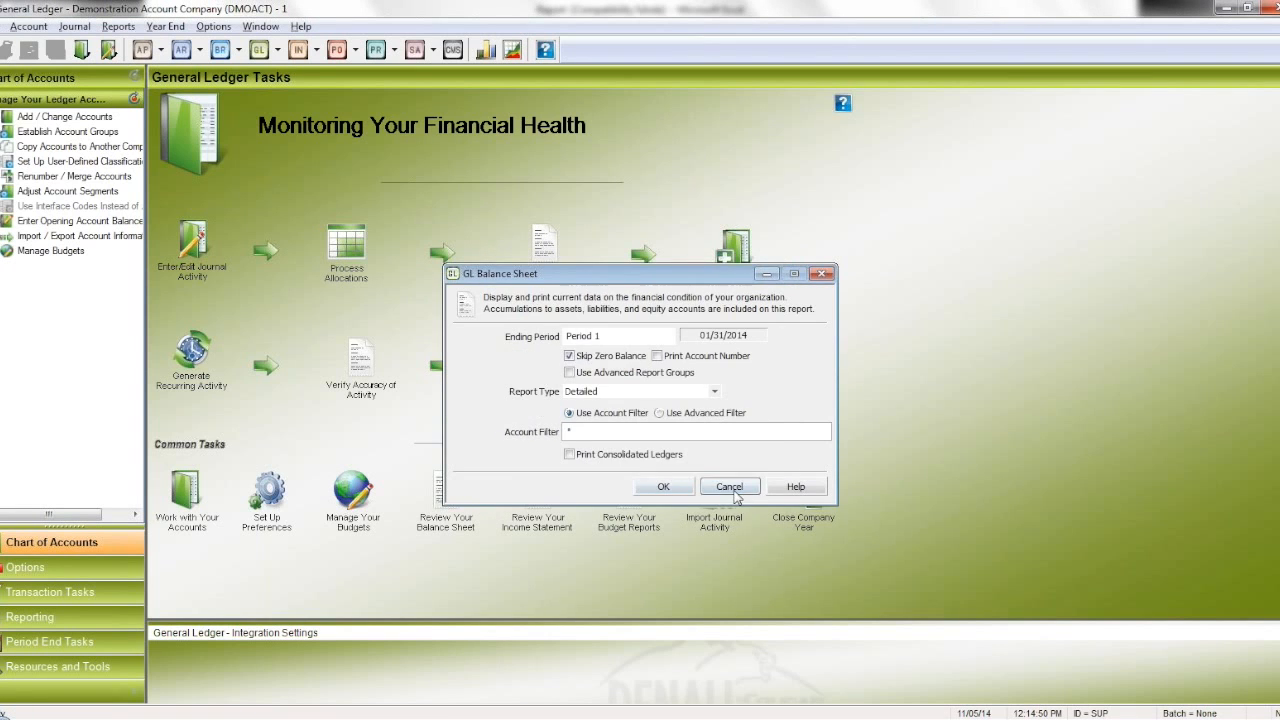
{"action": "left_click", "coordinate": [734, 493]}
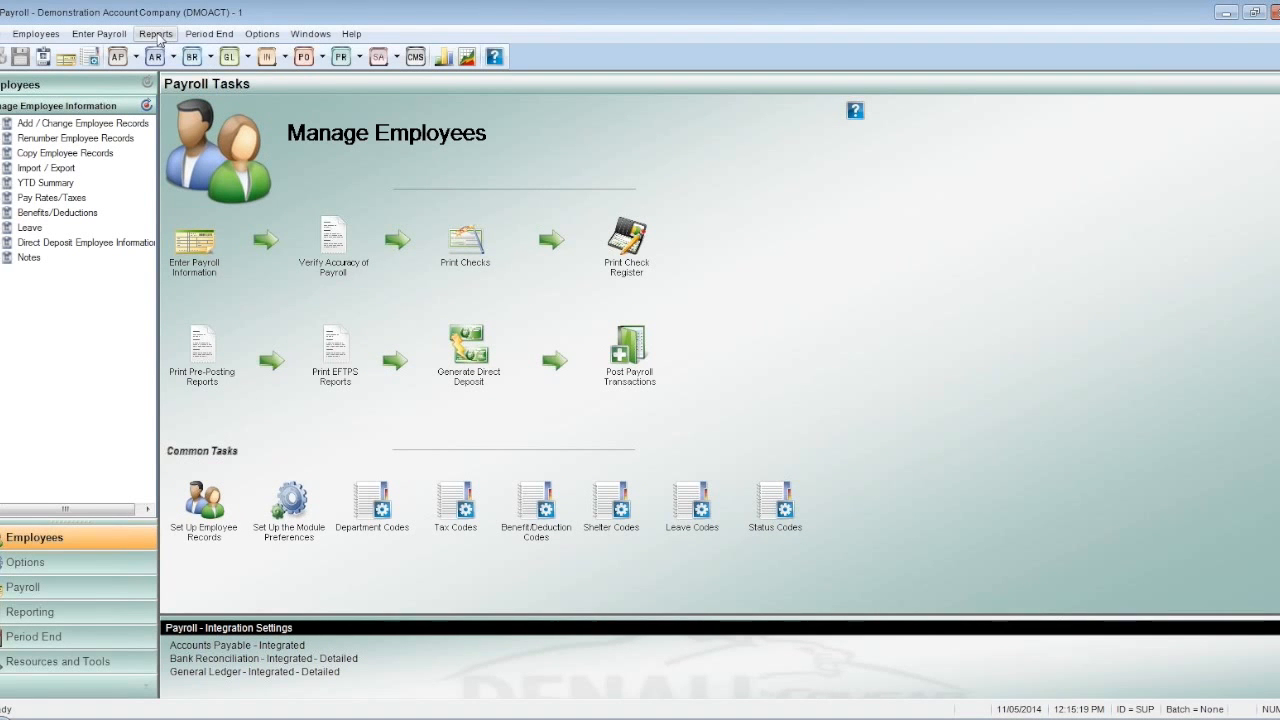
Step: Open the Employee History report setup in Payroll and keep the Detailed report type
{"action": "left_click", "coordinate": [156, 34]}
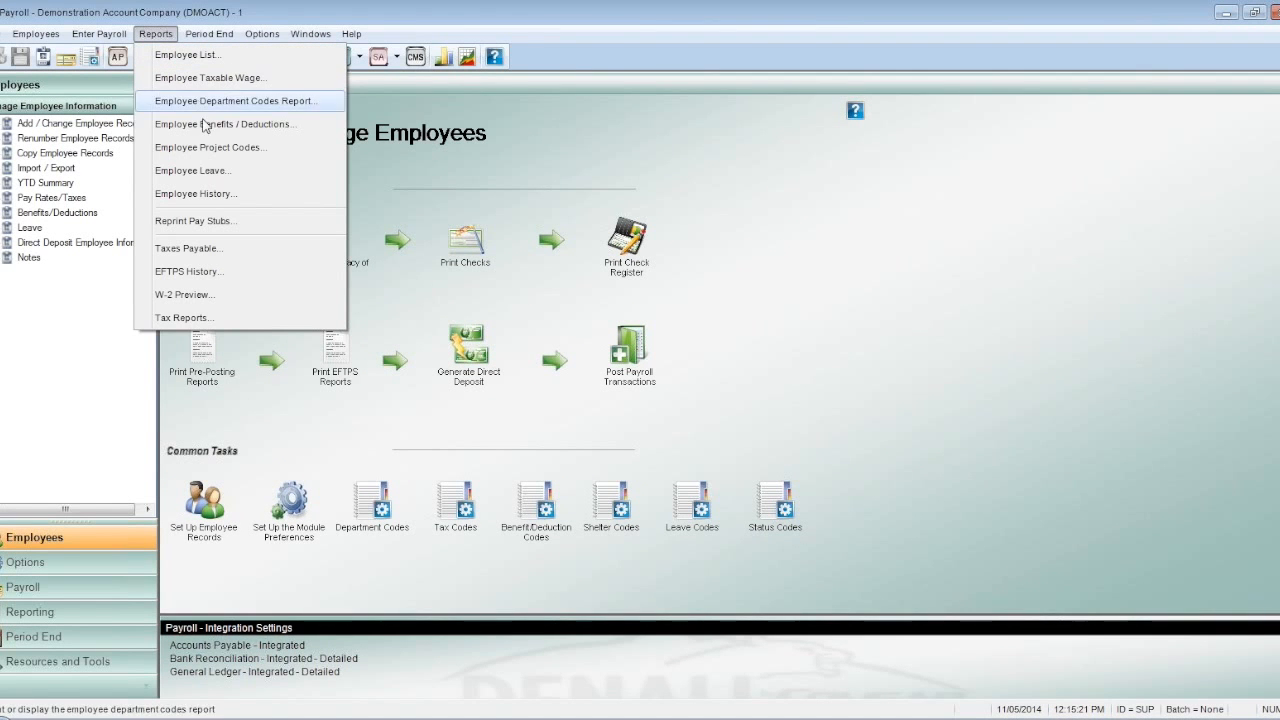
{"action": "left_click", "coordinate": [237, 195]}
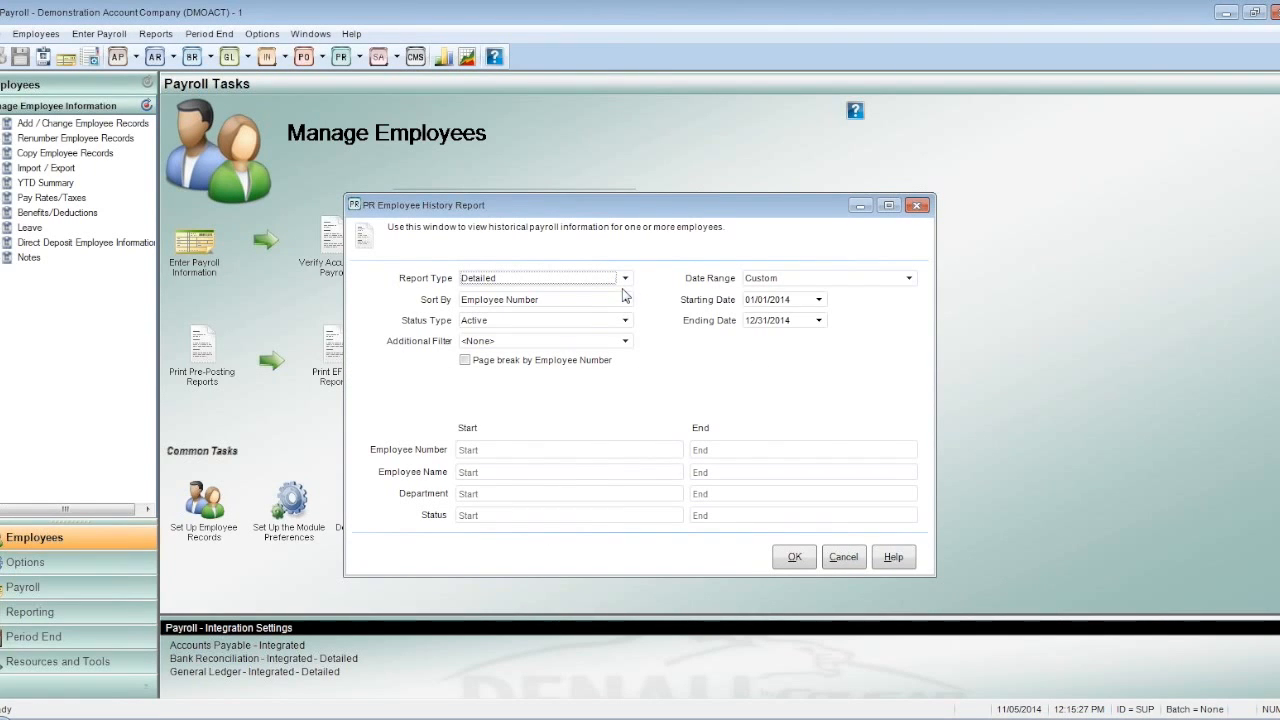
{"action": "left_click", "coordinate": [624, 279]}
{"action": "left_click", "coordinate": [624, 279]}
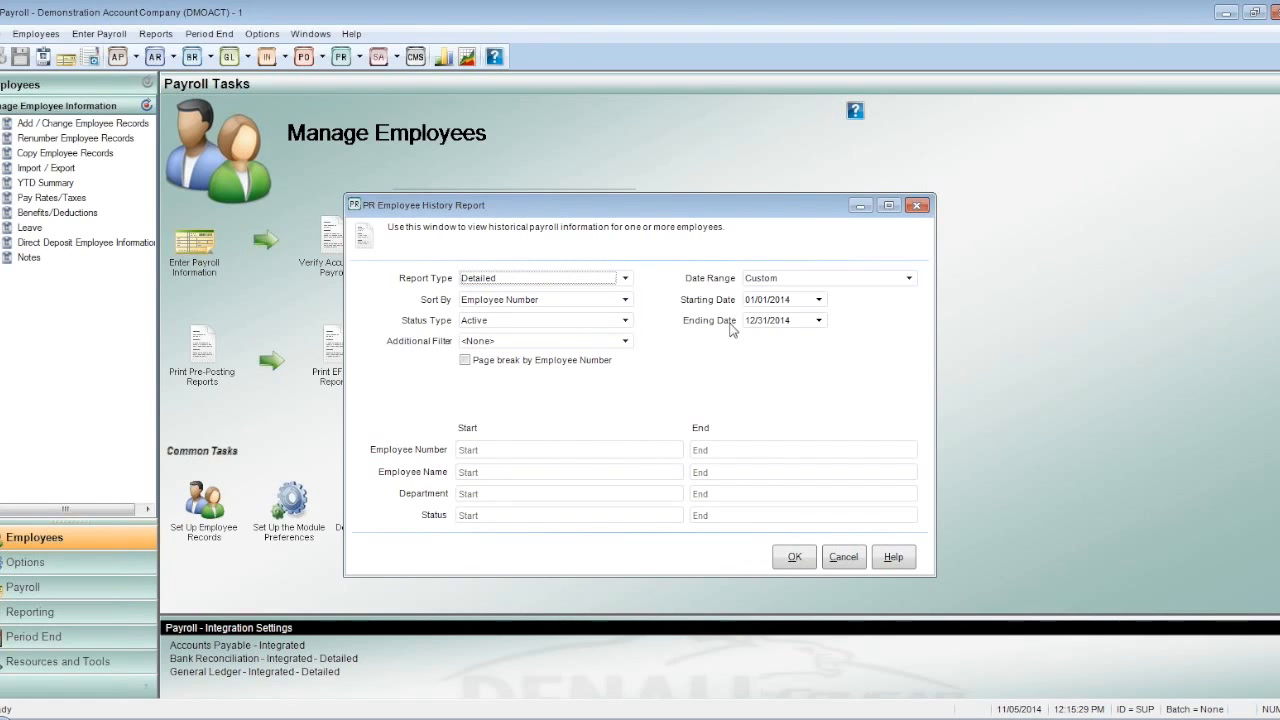
Step: Set the employee history report's ending date to 01/31/2014
{"action": "left_click", "coordinate": [818, 321]}
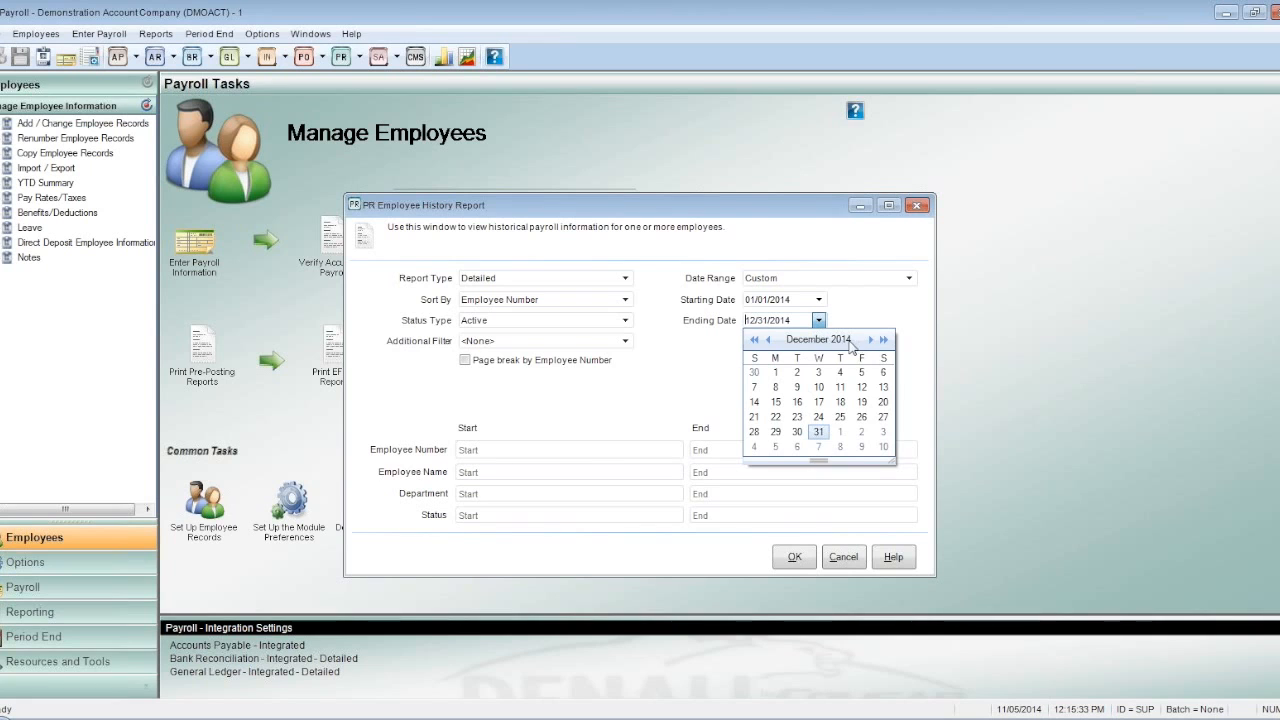
{"action": "left_click", "coordinate": [767, 340]}
{"action": "left_click", "coordinate": [767, 340]}
{"action": "left_click", "coordinate": [767, 340]}
{"action": "left_click", "coordinate": [767, 340]}
{"action": "left_click", "coordinate": [767, 340]}
{"action": "left_click", "coordinate": [767, 340]}
{"action": "left_click", "coordinate": [767, 340]}
{"action": "left_click", "coordinate": [767, 340]}
{"action": "left_click", "coordinate": [767, 340]}
{"action": "left_click", "coordinate": [767, 340]}
{"action": "left_click", "coordinate": [767, 340]}
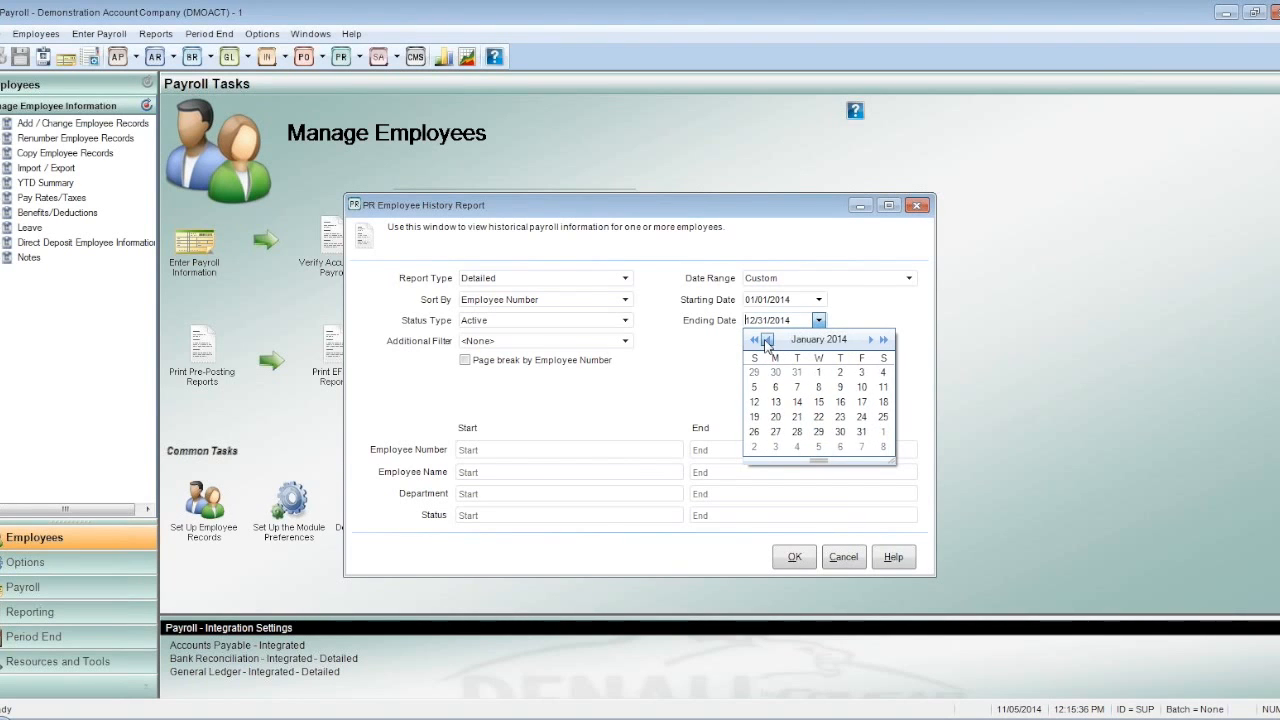
{"action": "left_click", "coordinate": [861, 431]}
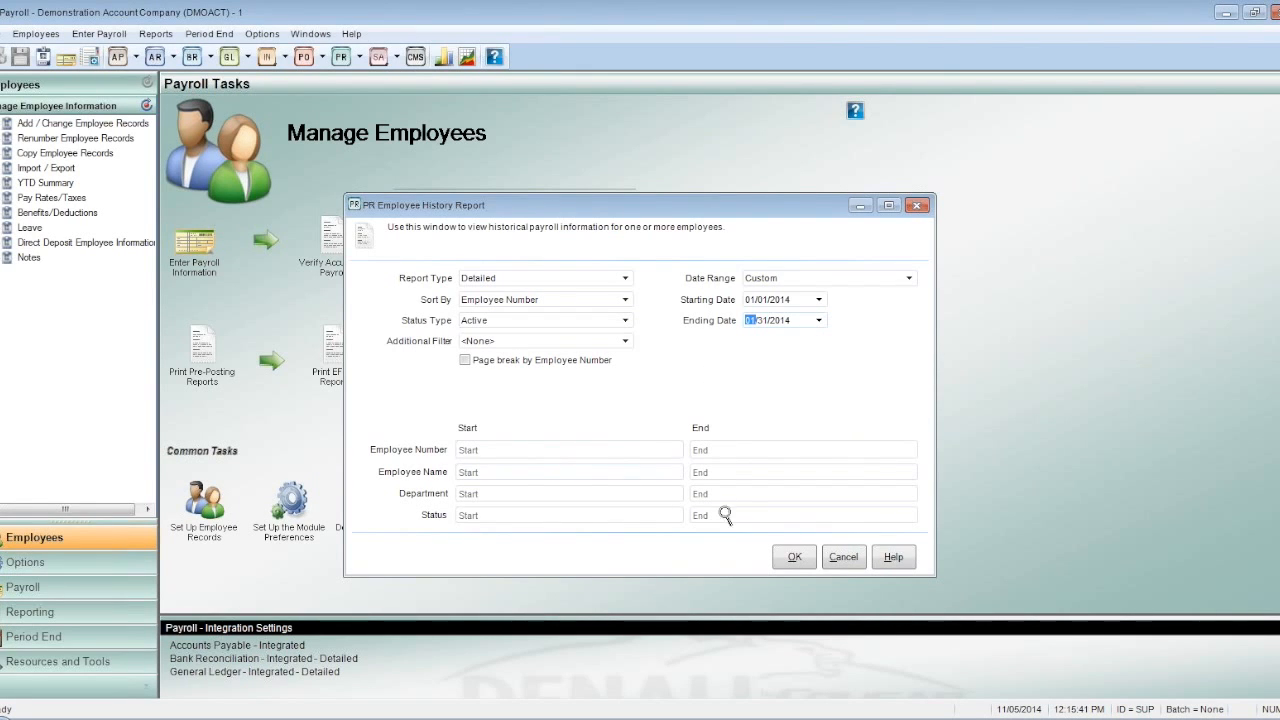
Step: Accept the report criteria and choose File output in Microsoft Excel (*.xls) format
{"action": "left_click", "coordinate": [793, 553]}
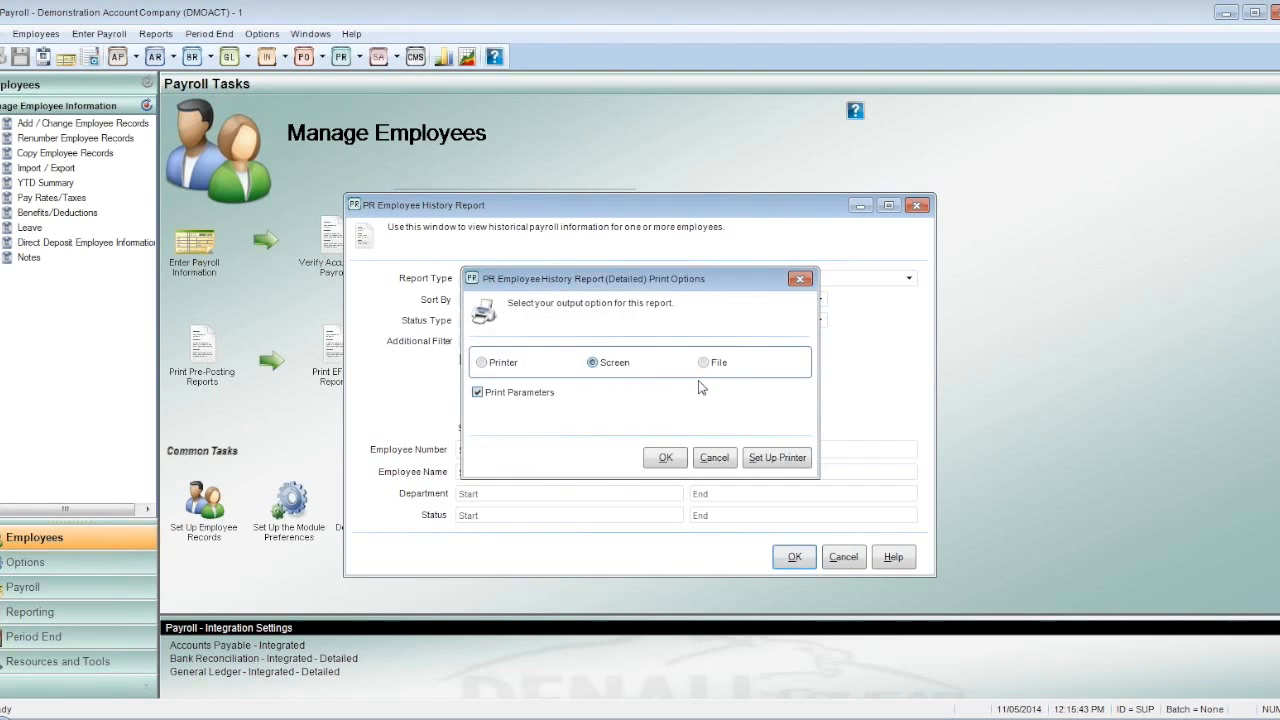
{"action": "left_click", "coordinate": [704, 364]}
{"action": "left_click", "coordinate": [723, 387]}
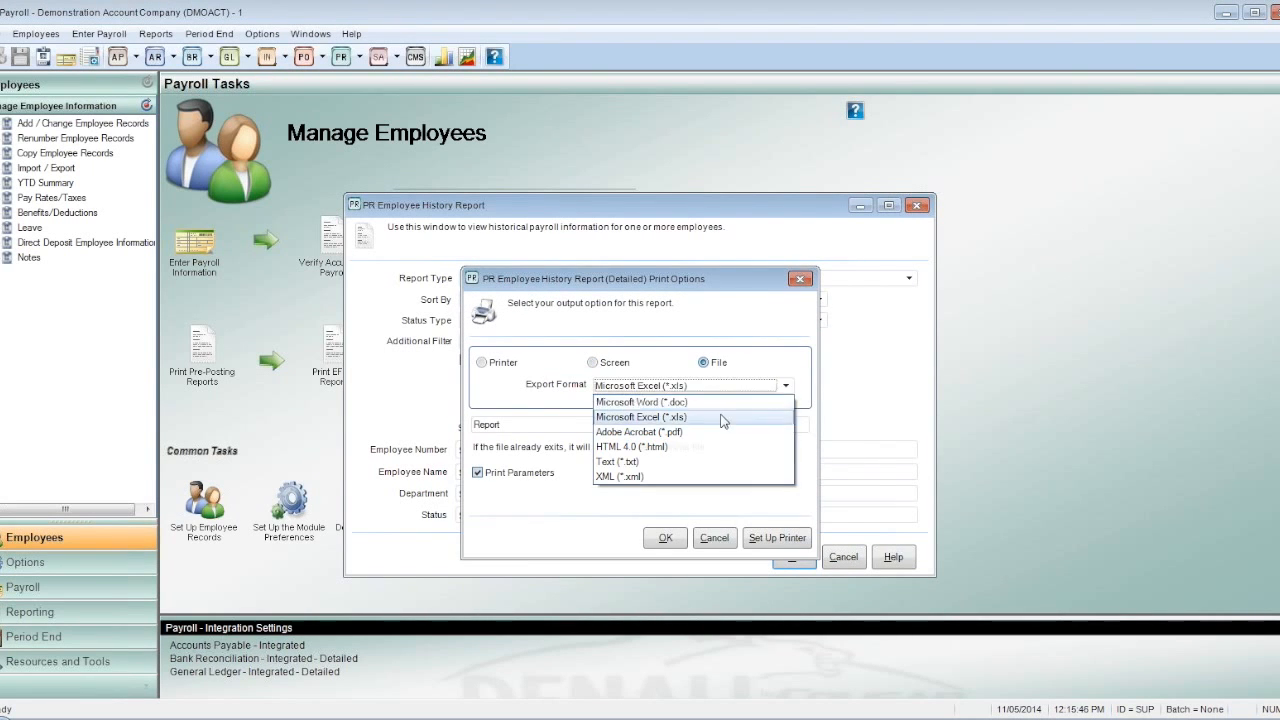
{"action": "left_click", "coordinate": [723, 417]}
{"action": "left_click", "coordinate": [642, 421]}
{"action": "left_click_drag", "start_coordinate": [570, 422], "coordinate": [478, 424]}
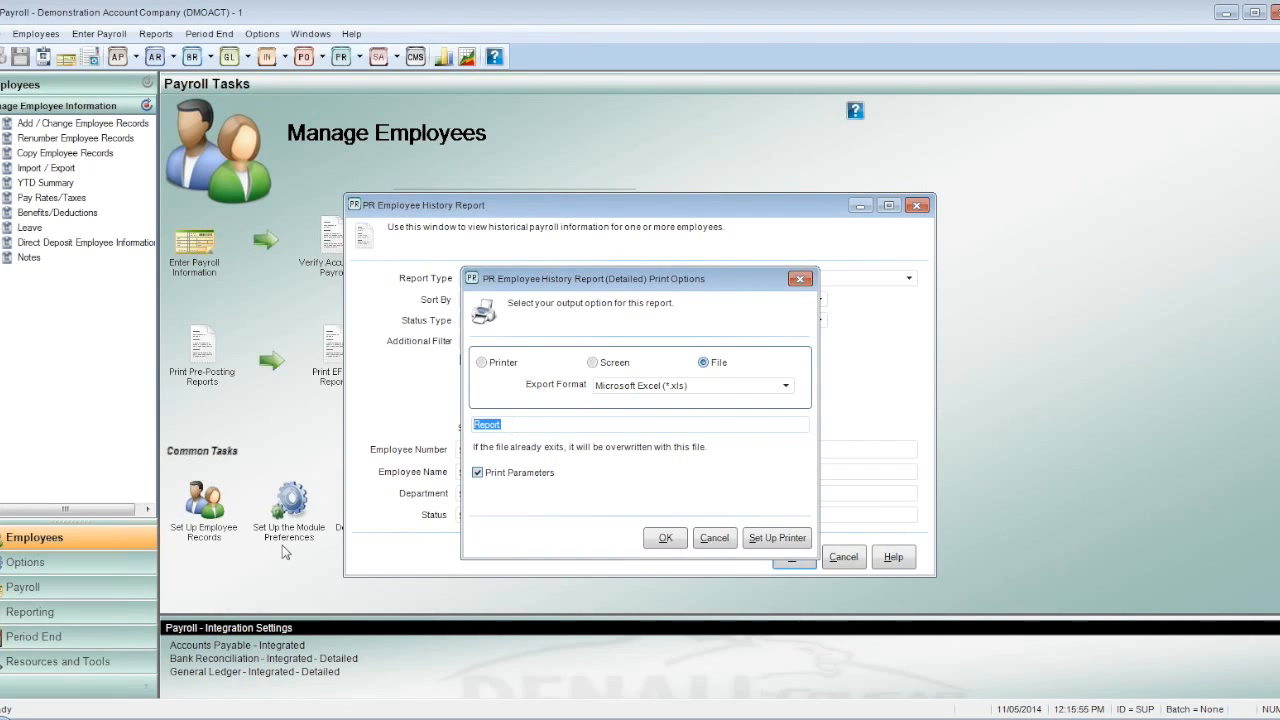
Step: Copy the path of the My Documents folder in the file explorer and return to the print options
{"action": "left_click", "coordinate": [6, 717]}
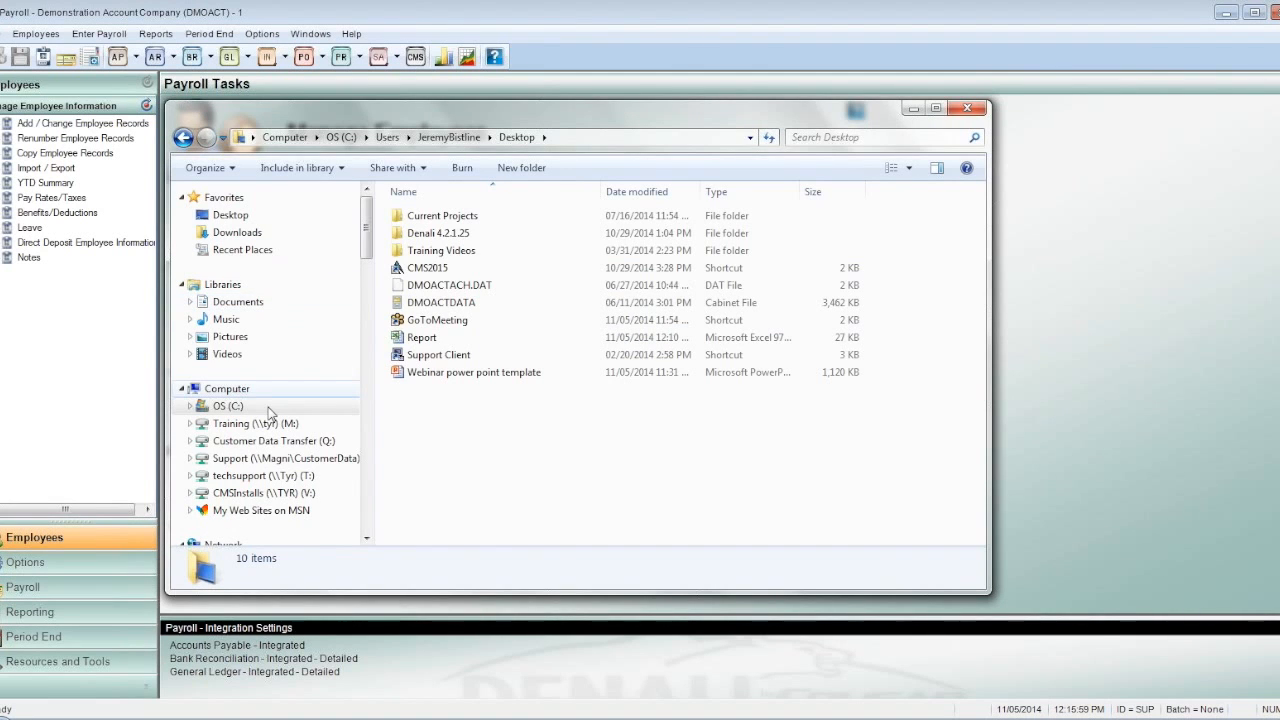
{"action": "left_click", "coordinate": [449, 137]}
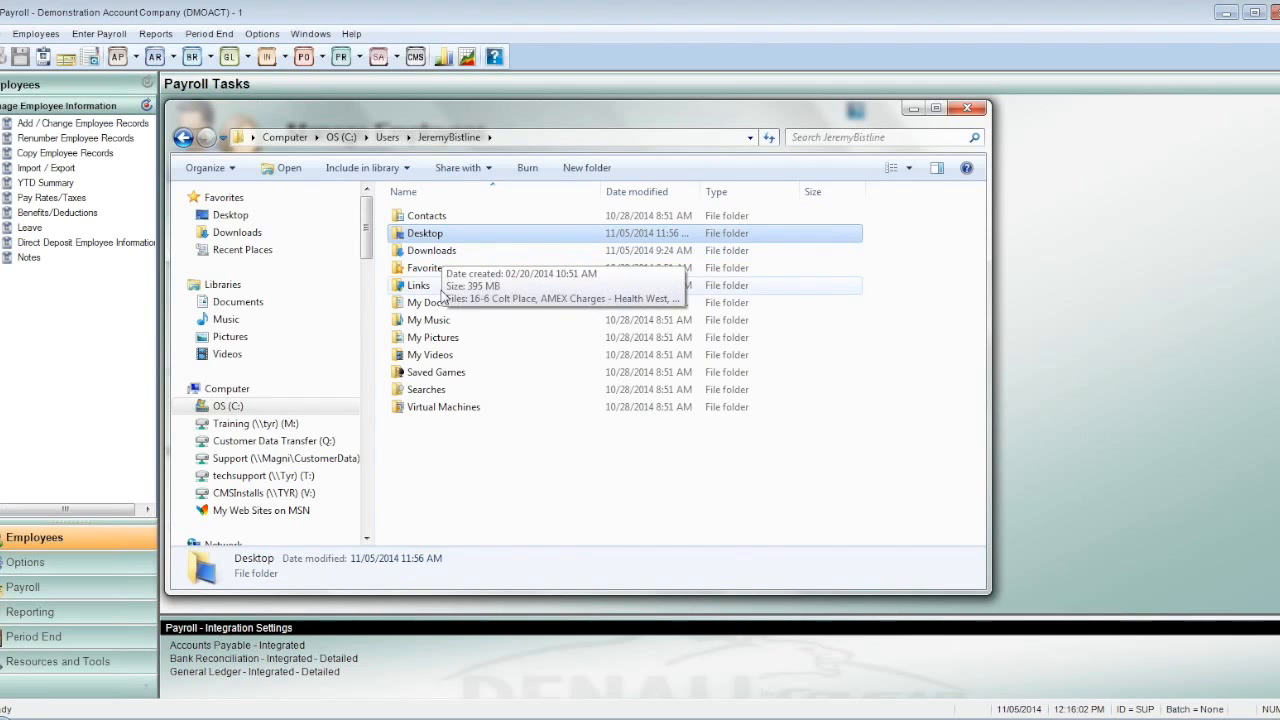
{"action": "double_click", "coordinate": [428, 302]}
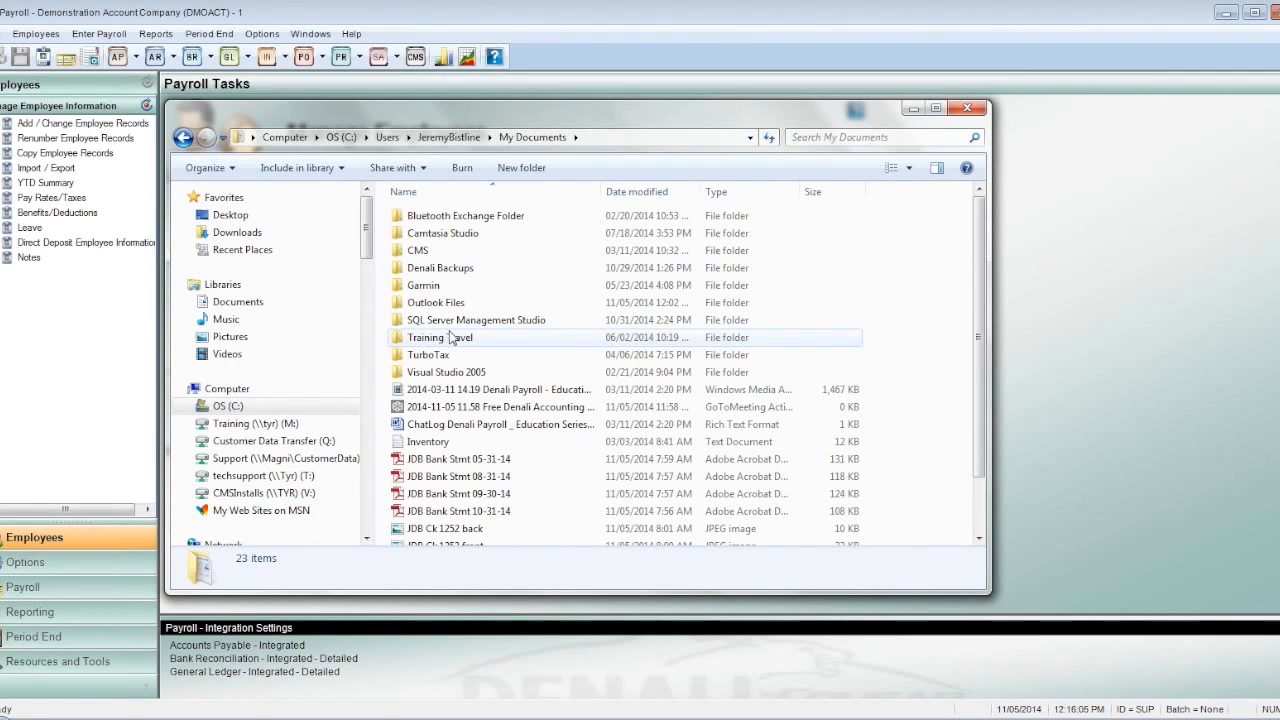
{"action": "left_click", "coordinate": [607, 140]}
{"action": "key", "text": "ctrl+c"}
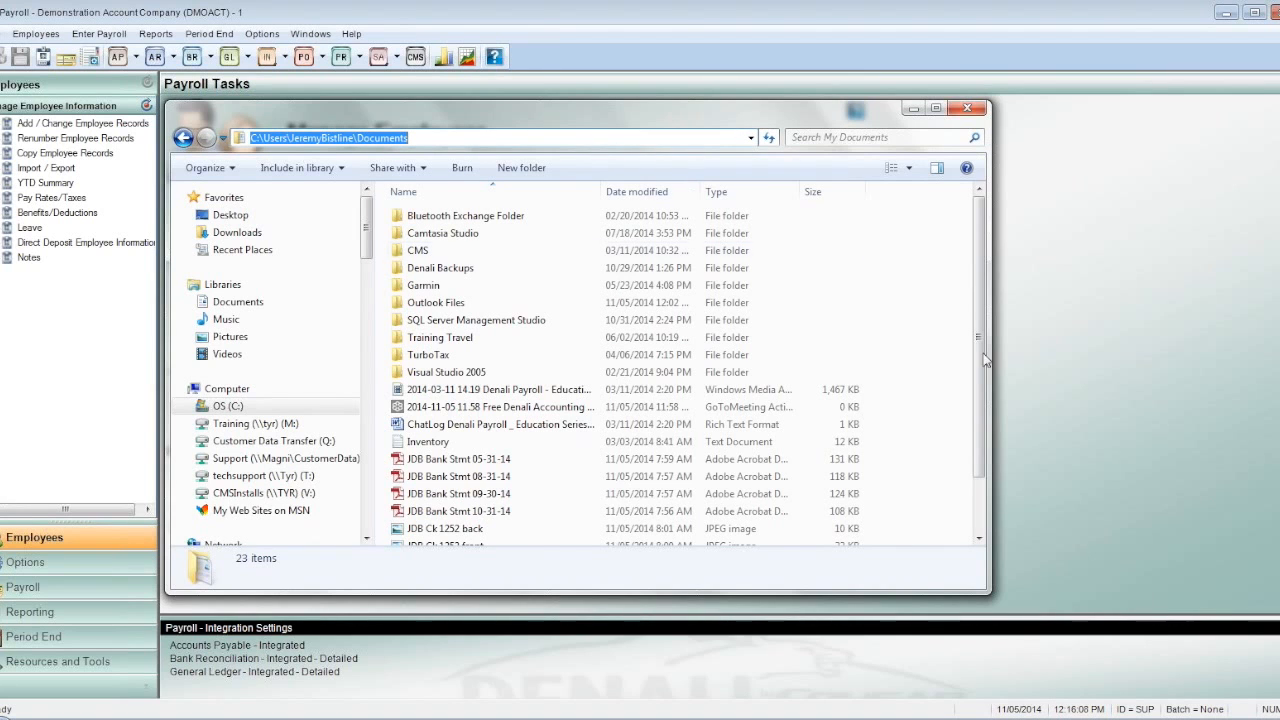
{"action": "left_click", "coordinate": [1101, 391]}
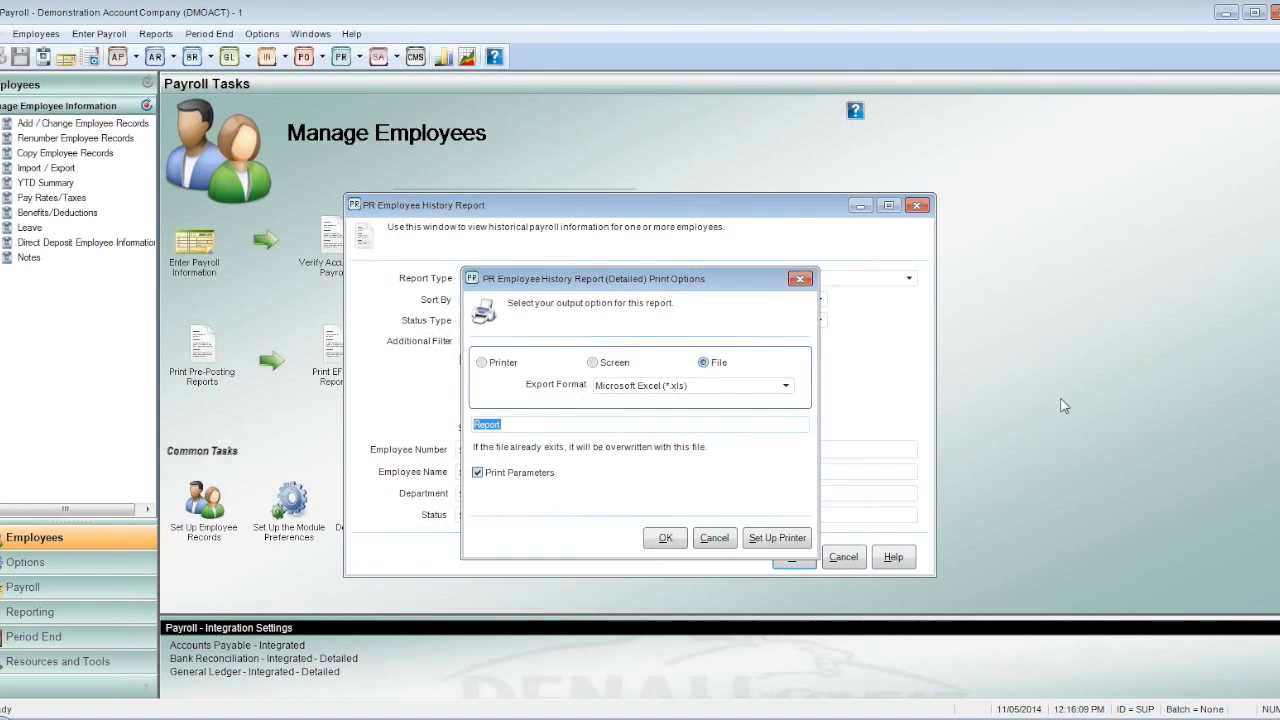
Step: Prefix the file name Report with the copied My Documents path and a backslash, and export the employee history report
{"action": "left_click", "coordinate": [476, 425]}
{"action": "type", "text": "\\"}
{"action": "key", "text": "ctrl+v"}
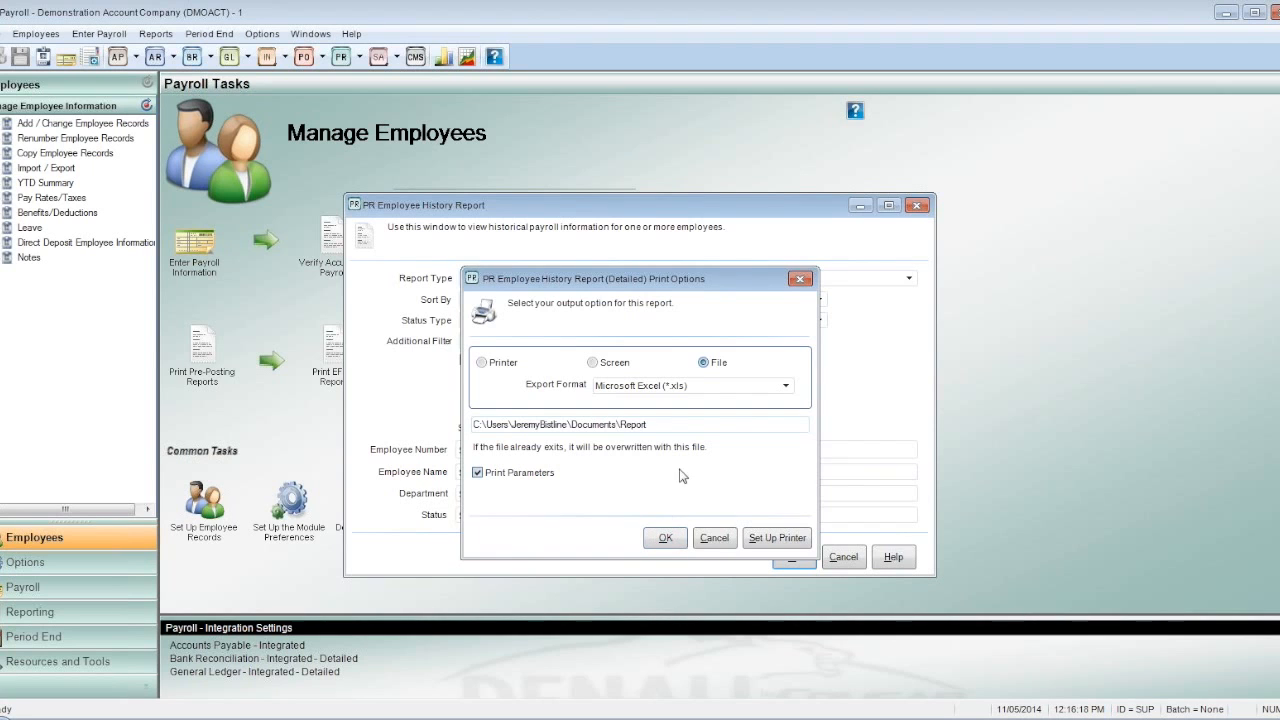
{"action": "left_click_drag", "start_coordinate": [648, 425], "coordinate": [625, 432]}
{"action": "left_click", "coordinate": [665, 538]}
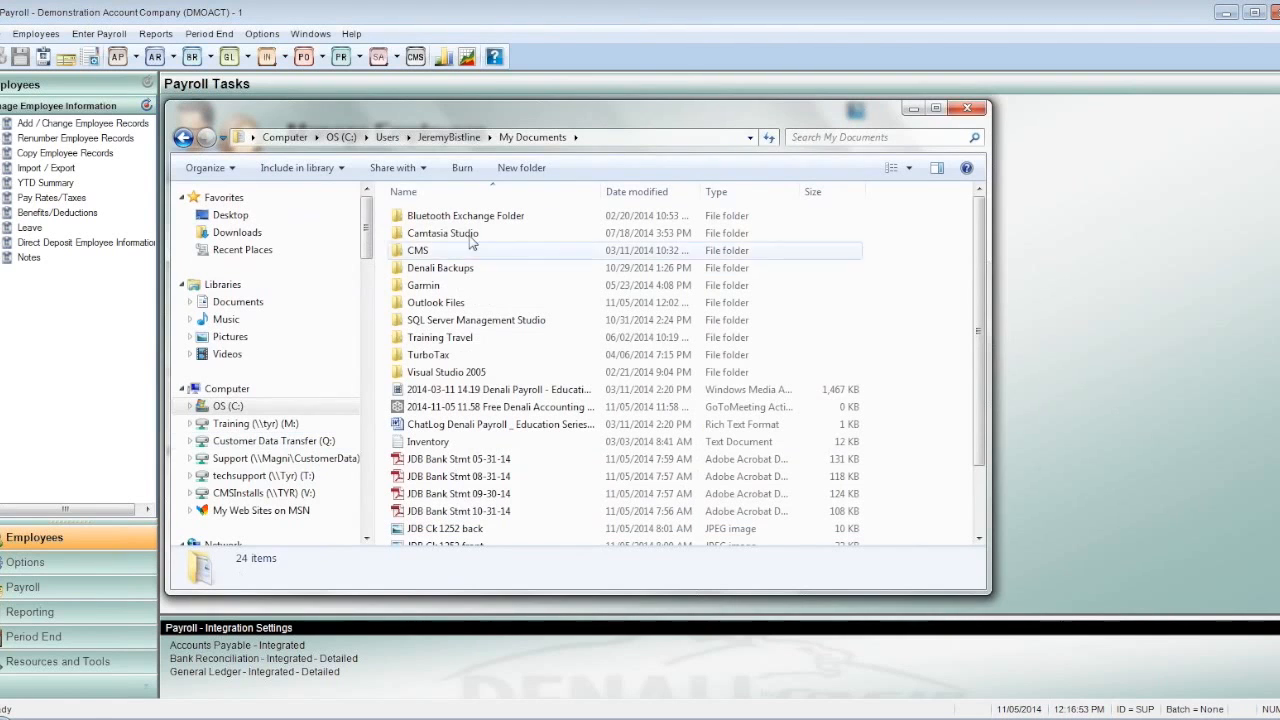
Step: Open the exported Report file from My Documents in Excel, maximize its workbook window, and look through the sheet
{"action": "left_click", "coordinate": [619, 140]}
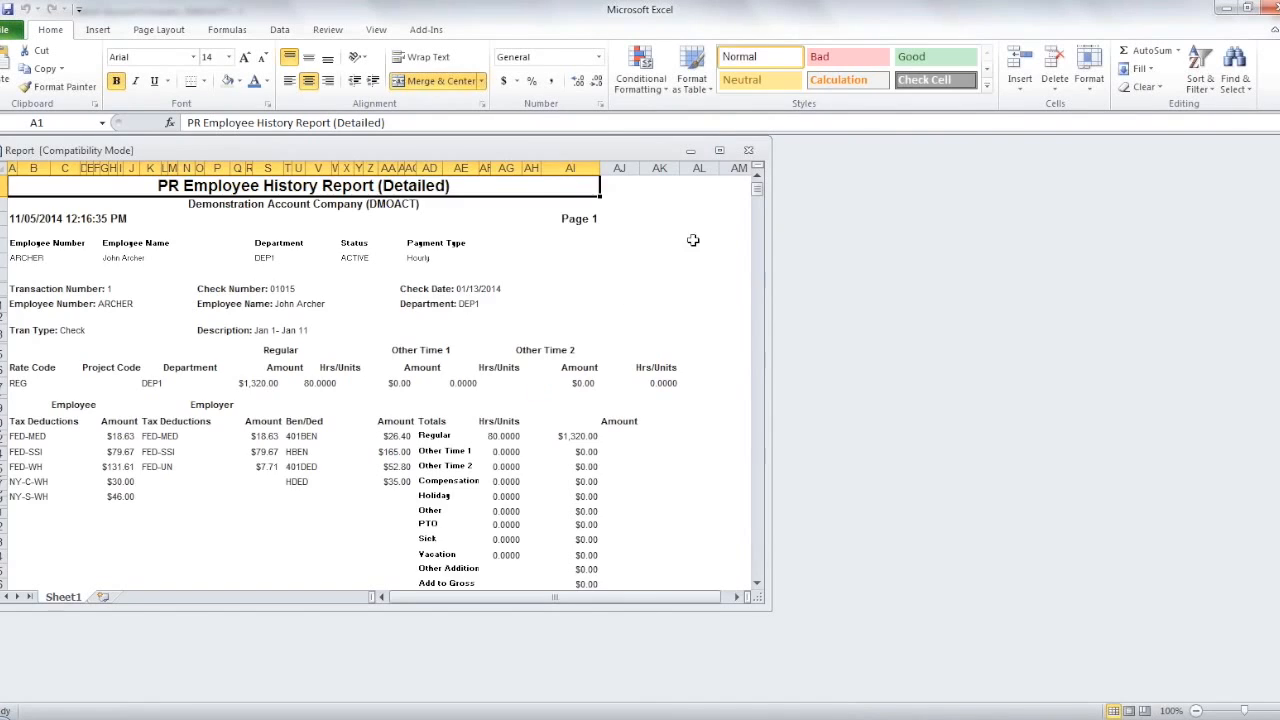
{"action": "left_click", "coordinate": [719, 150]}
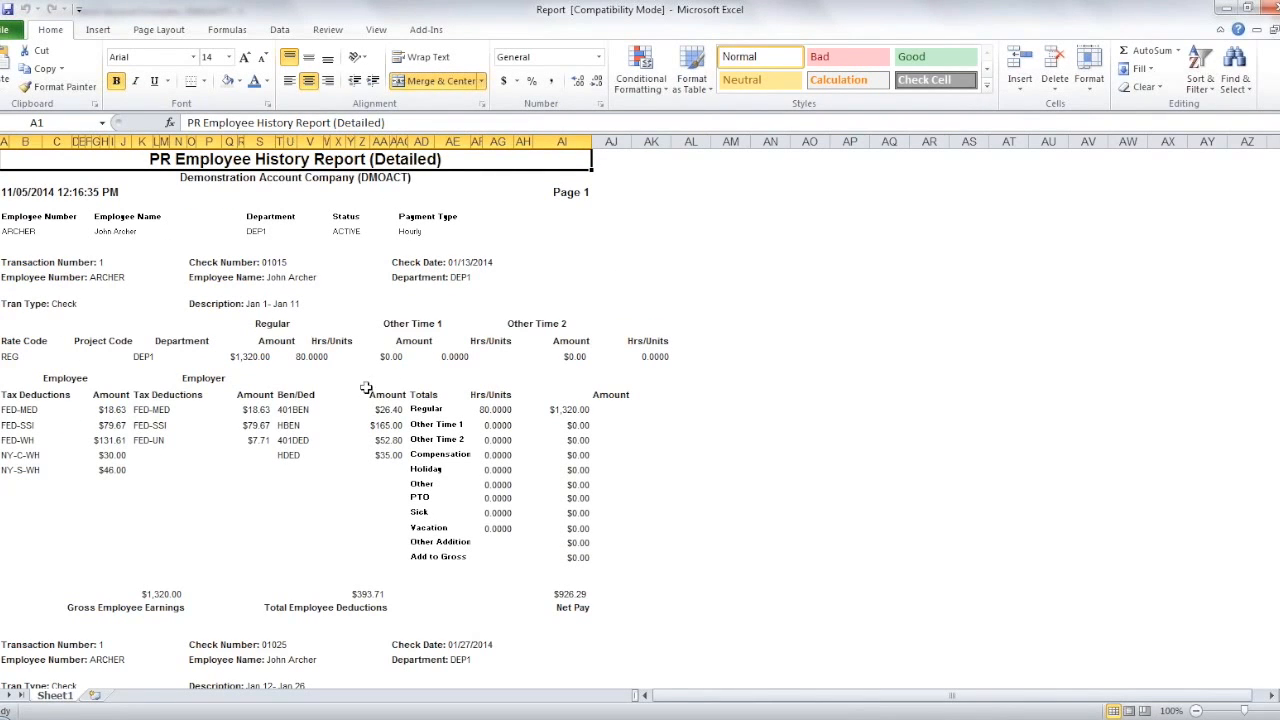
{"action": "scroll", "coordinate": [380, 362], "scroll_direction": "down", "scroll_amount": 2}
{"action": "scroll", "coordinate": [371, 363], "scroll_direction": "up", "scroll_amount": 2}
Step: Color the report title in A1 red and shade the company name in A2 with an aqua fill
{"action": "left_click", "coordinate": [265, 82]}
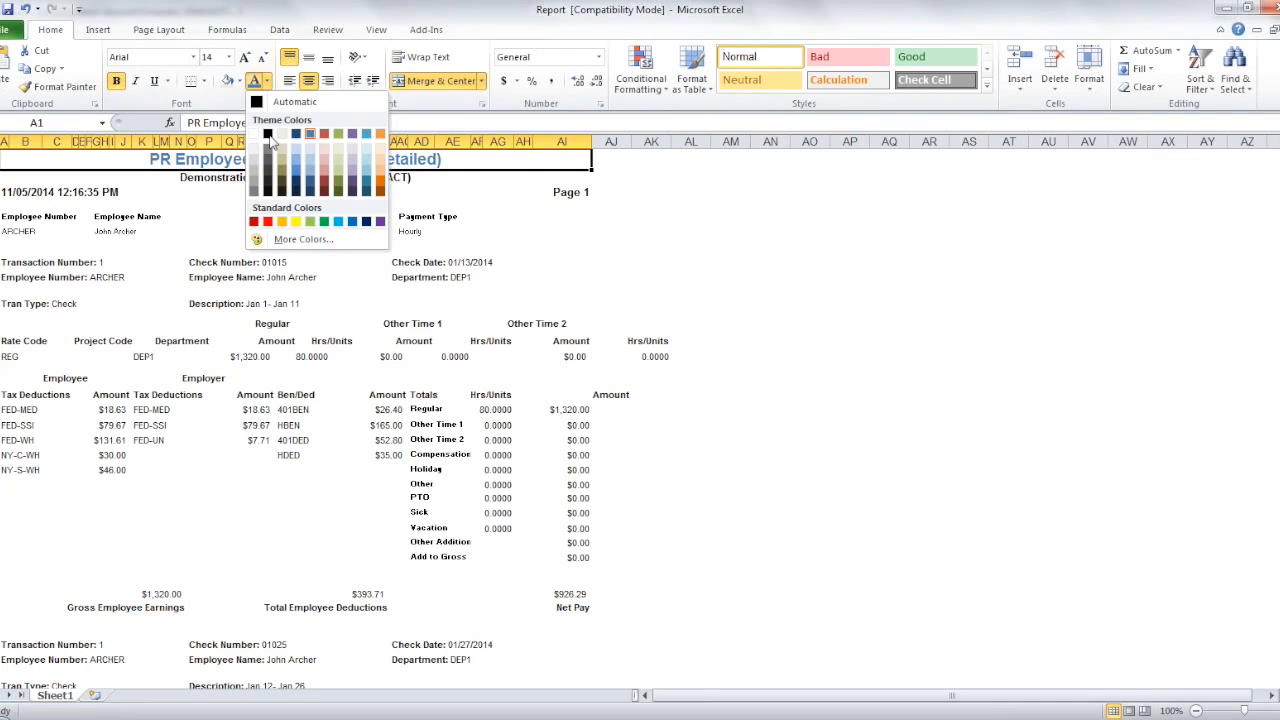
{"action": "left_click", "coordinate": [324, 132]}
{"action": "left_click", "coordinate": [209, 180]}
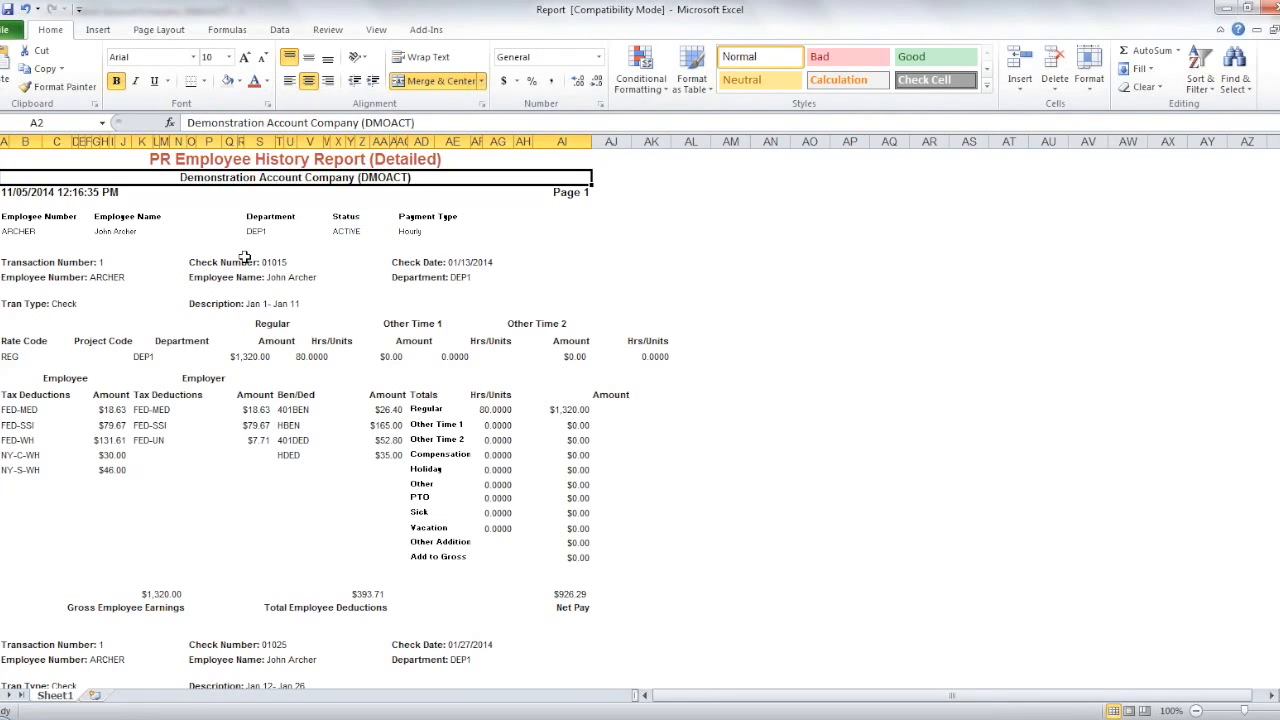
{"action": "left_click", "coordinate": [238, 81]}
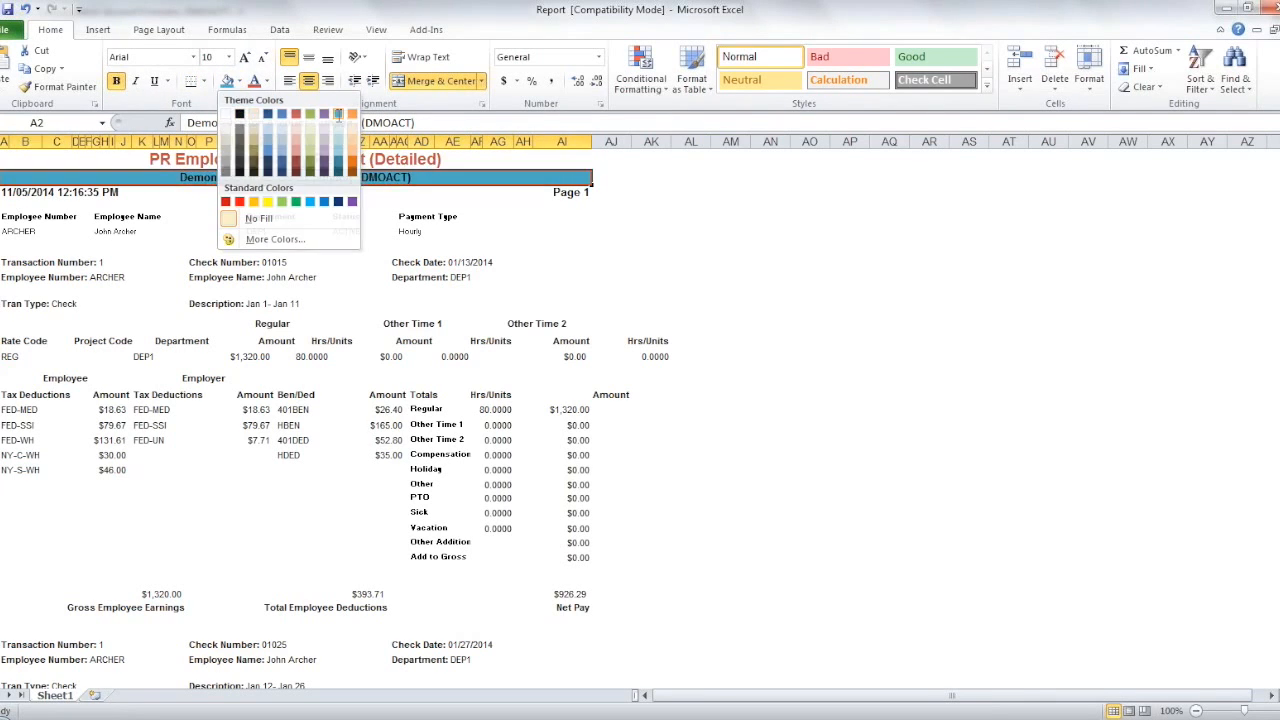
{"action": "left_click", "coordinate": [310, 201]}
{"action": "left_click", "coordinate": [275, 232]}
{"action": "left_click", "coordinate": [267, 277]}
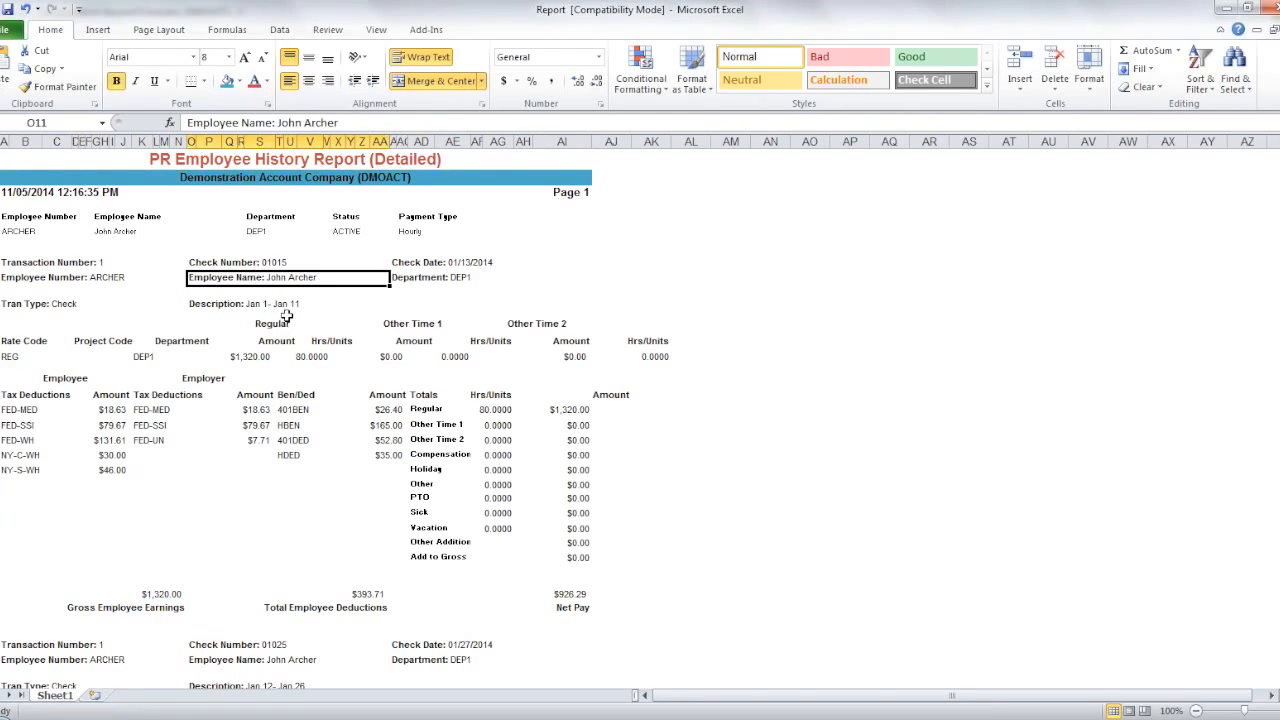
{"action": "left_click", "coordinate": [299, 398]}
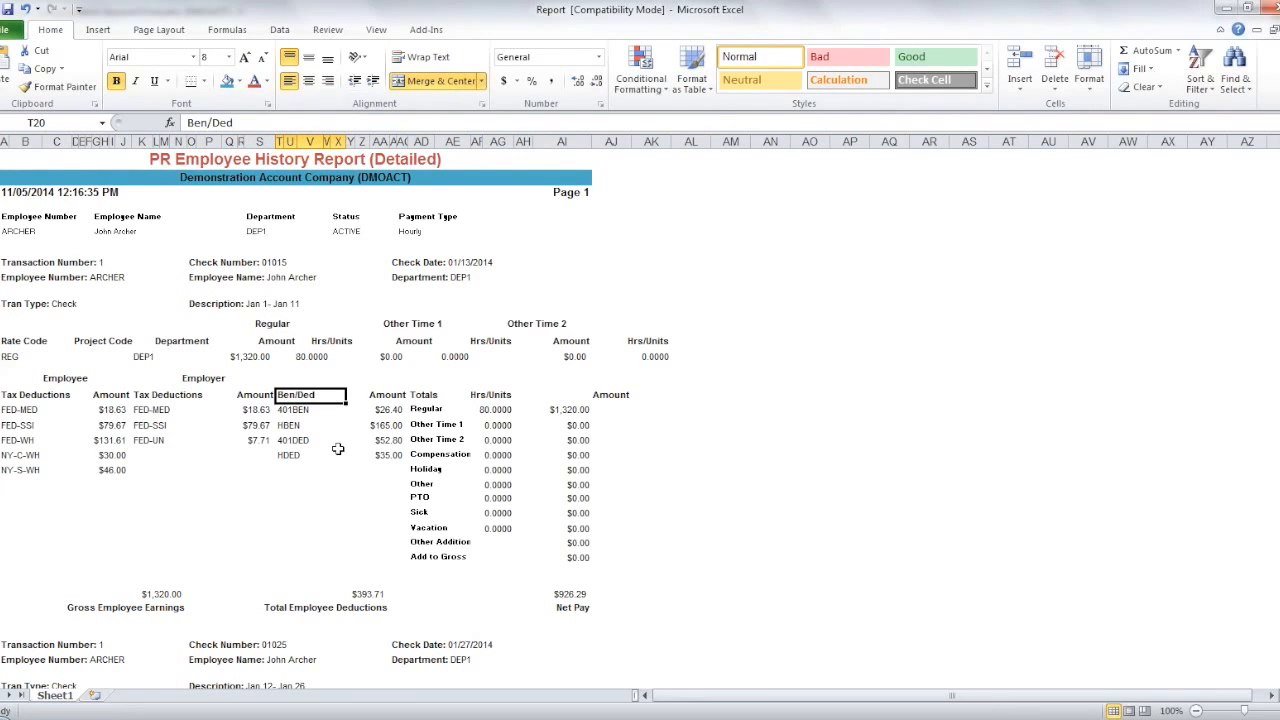
{"action": "scroll", "coordinate": [345, 505], "scroll_direction": "down", "scroll_amount": 2}
{"action": "scroll", "coordinate": [360, 499], "scroll_direction": "up", "scroll_amount": 2}
Step: Leave the workbook, open the Audit Trail report in General Ledger for period 1, and accept its report options
{"action": "left_click", "coordinate": [1257, 31]}
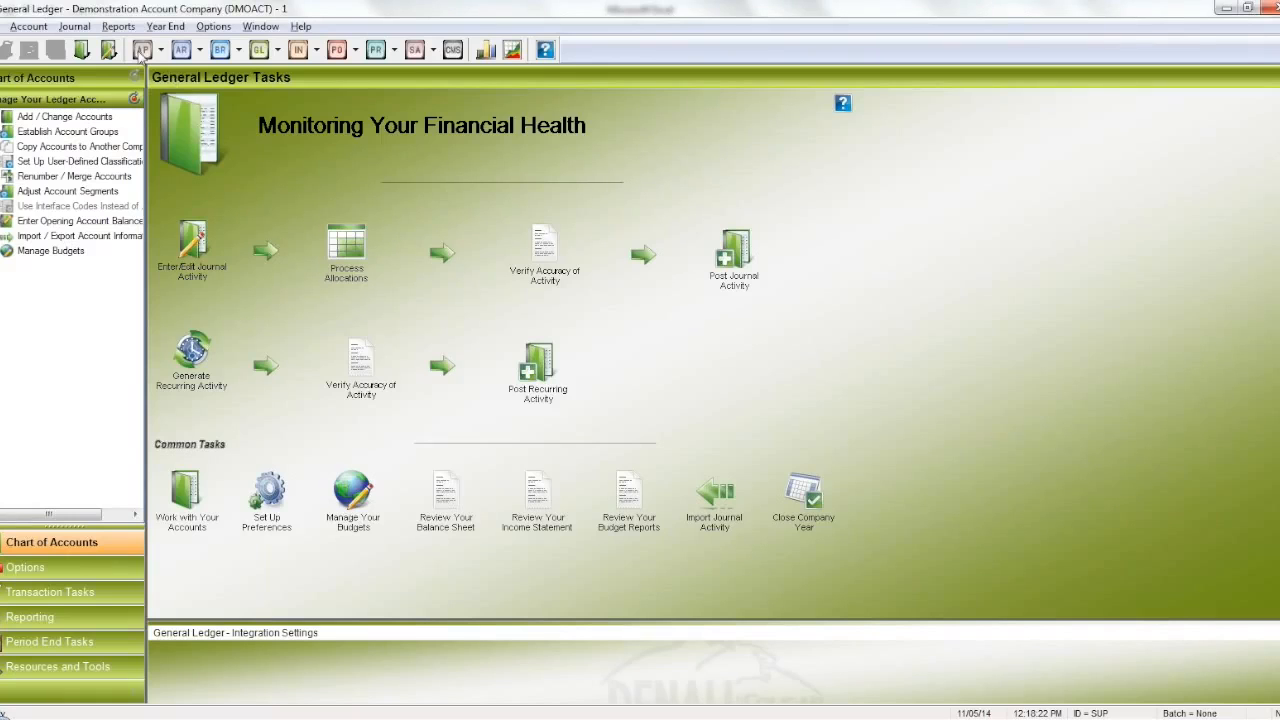
{"action": "left_click", "coordinate": [118, 26]}
{"action": "left_click", "coordinate": [137, 68]}
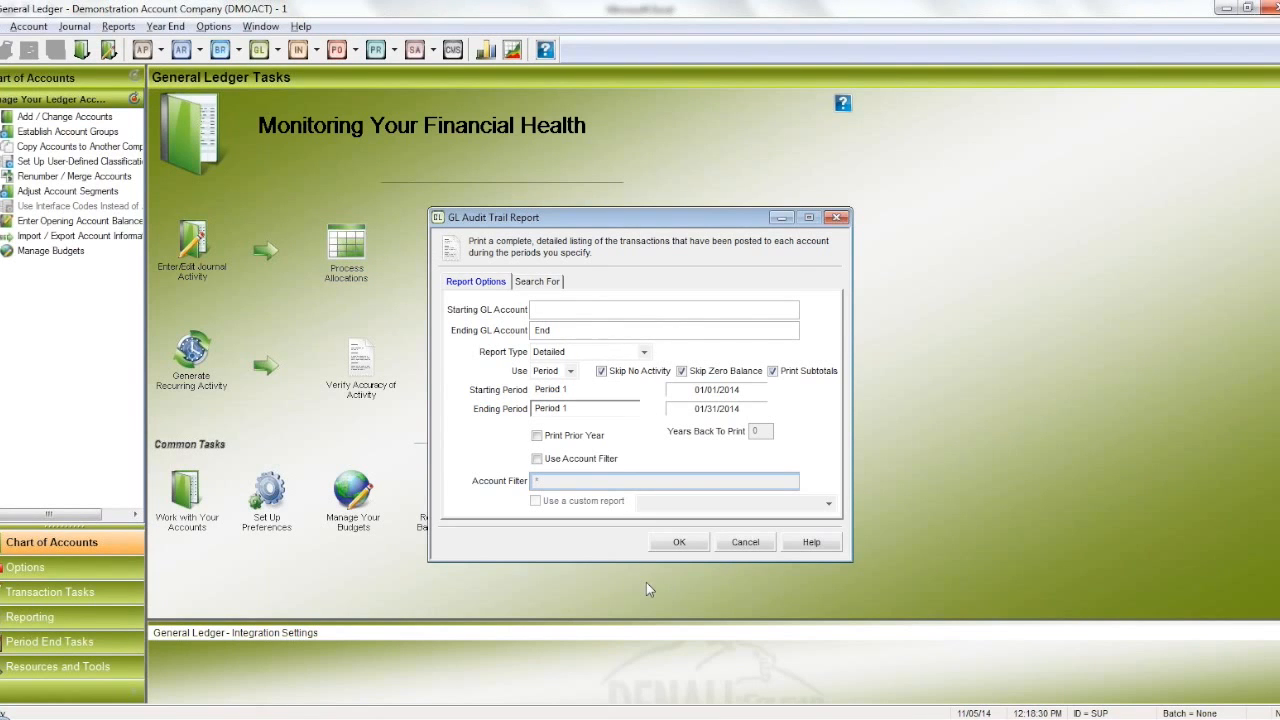
{"action": "left_click", "coordinate": [688, 547]}
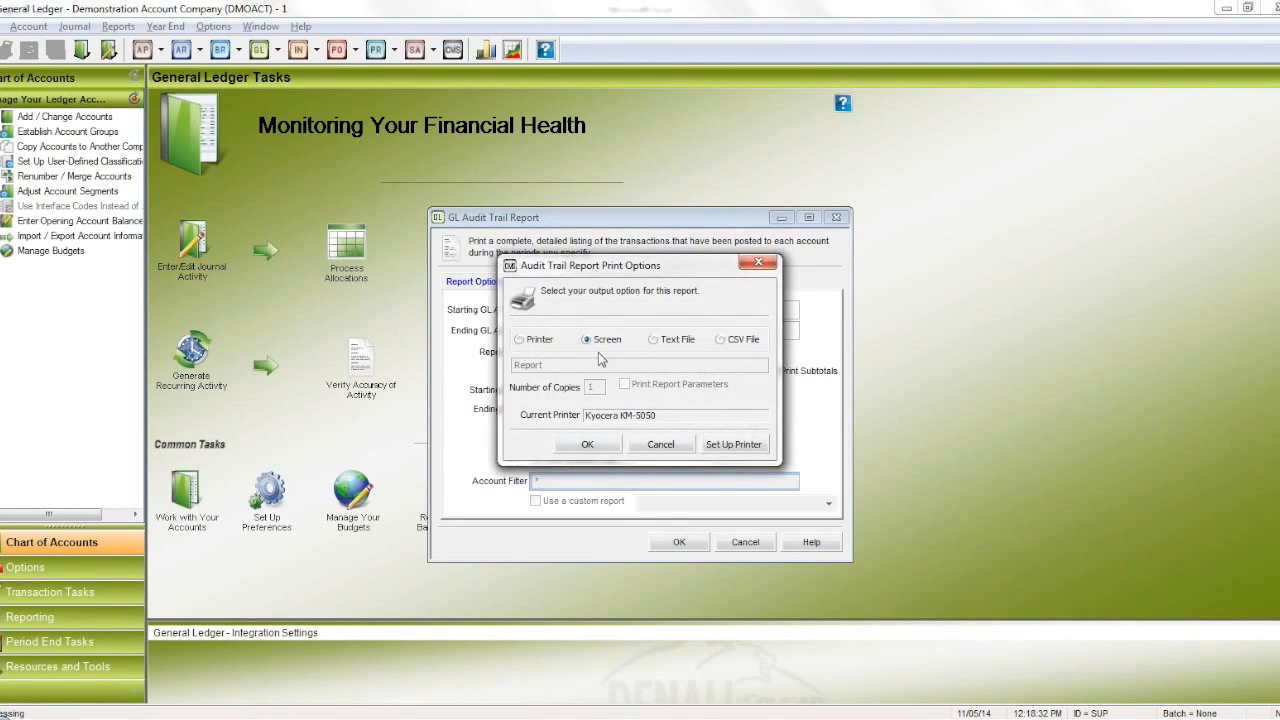
Step: Set the audit trail report's output to a text file in Microsoft Excel (*.xls) format
{"action": "left_click", "coordinate": [654, 339]}
{"action": "left_click", "coordinate": [679, 357]}
{"action": "left_click", "coordinate": [675, 386]}
{"action": "left_click", "coordinate": [584, 386]}
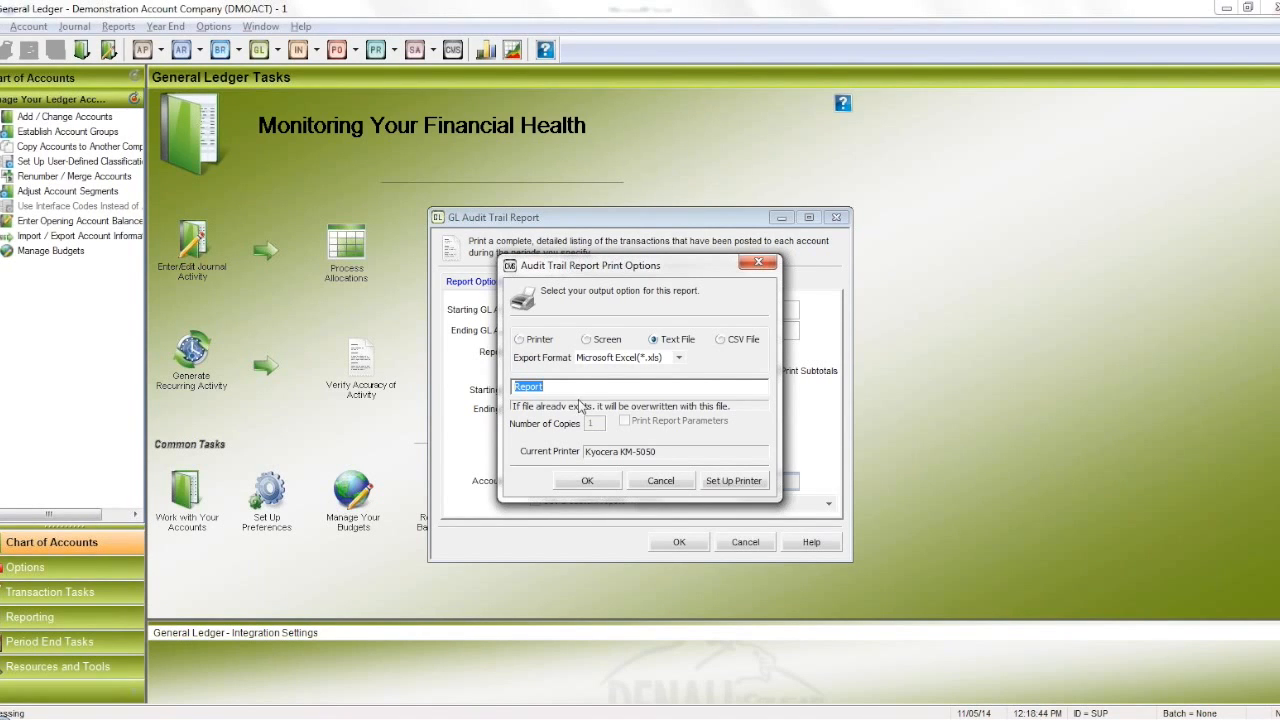
Step: Switch to Windows Explorer, open the Desktop folder in the user profile, copy its full path, and close the window
{"action": "left_click", "coordinate": [82, 717]}
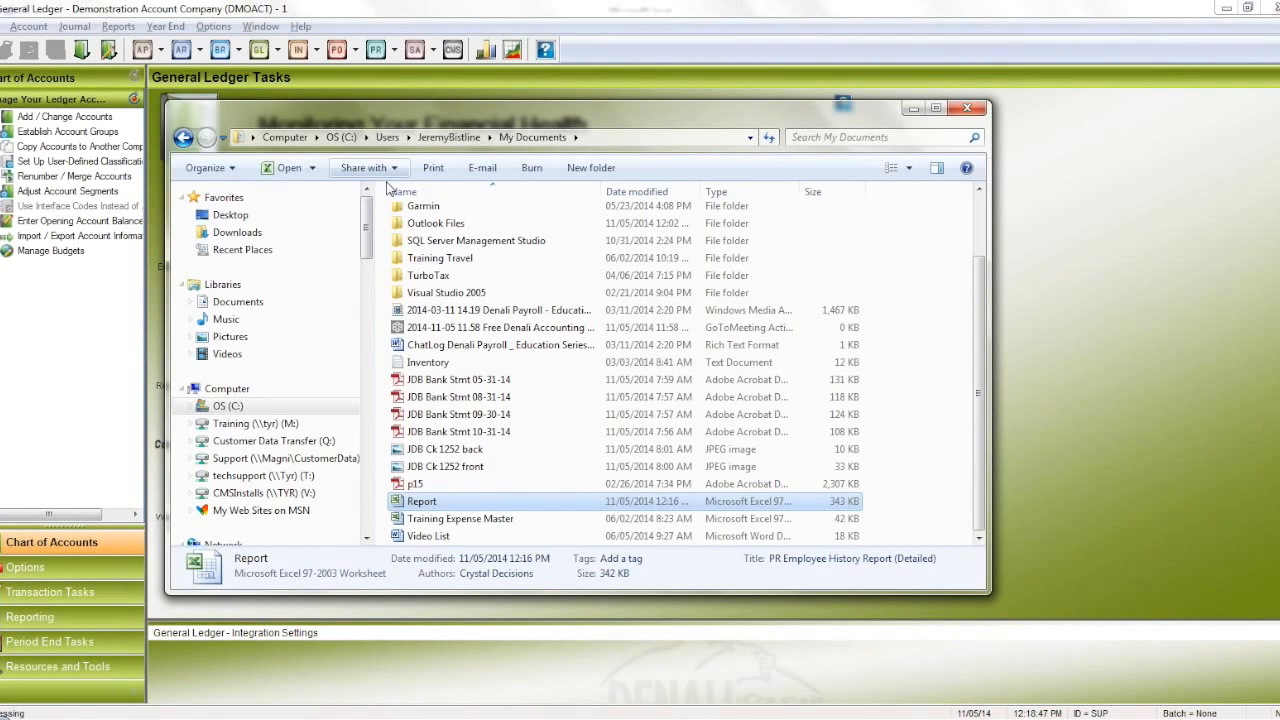
{"action": "left_click", "coordinate": [450, 137]}
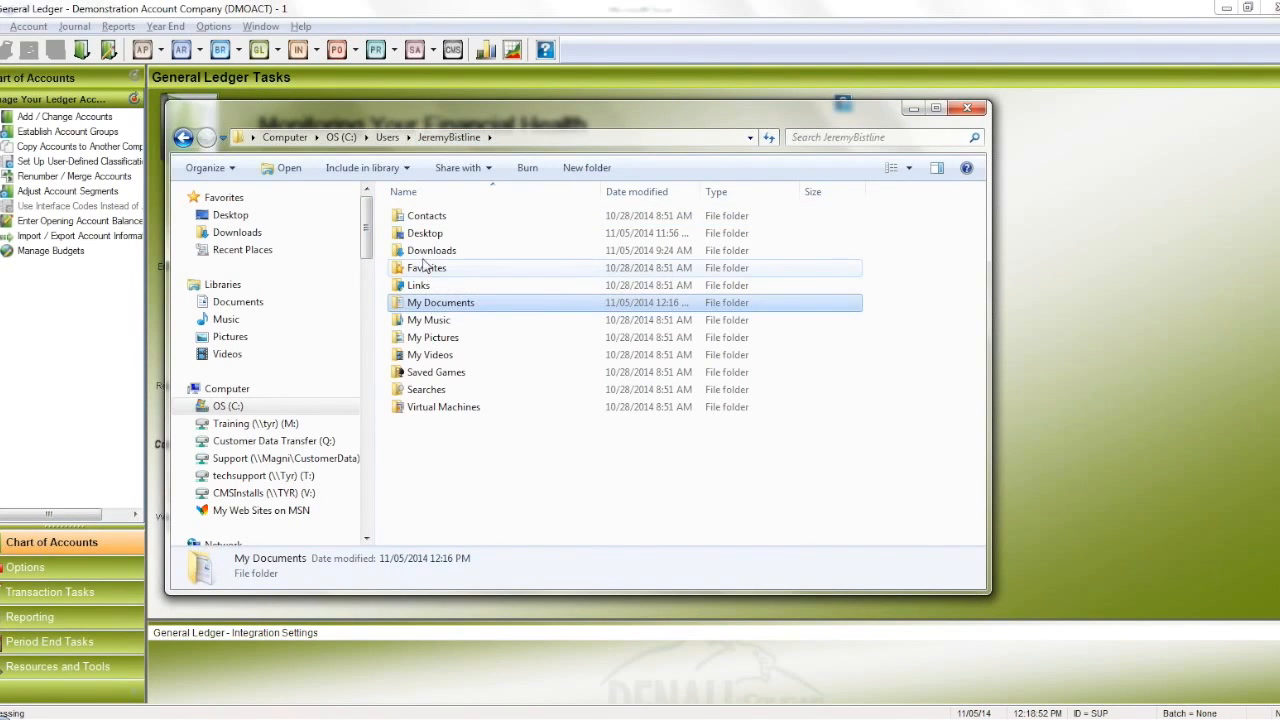
{"action": "left_click", "coordinate": [461, 235]}
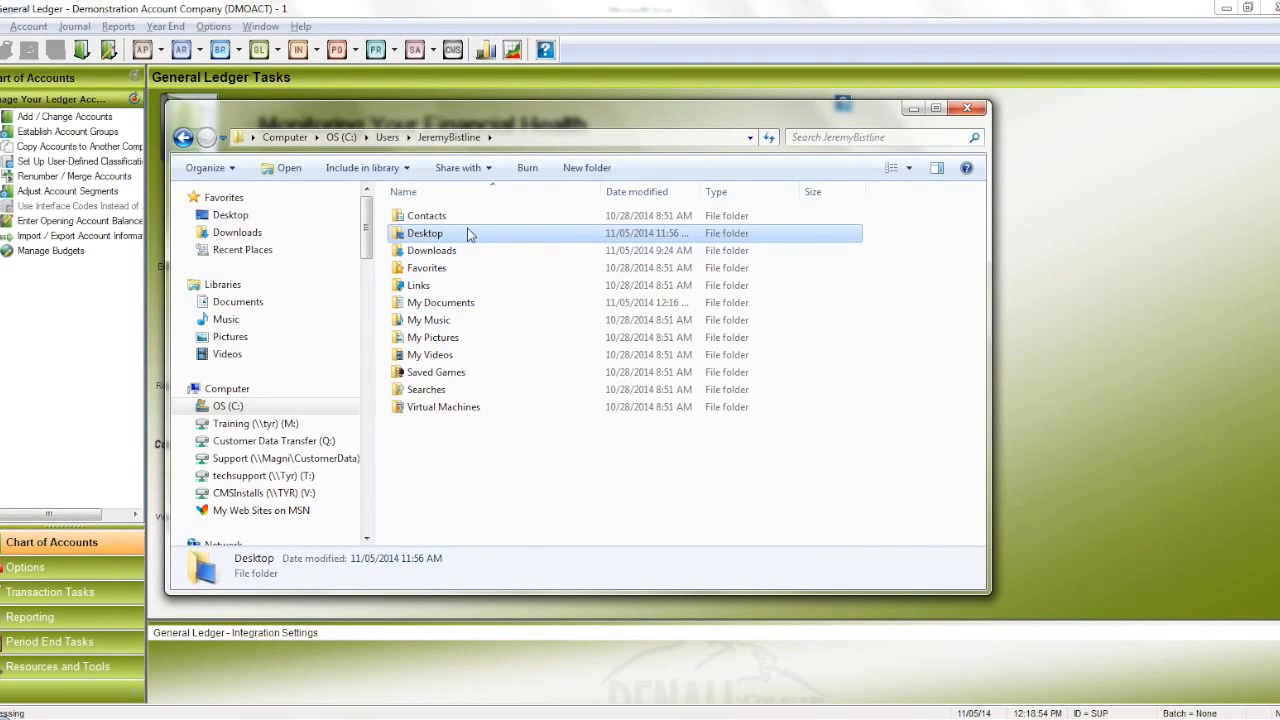
{"action": "double_click", "coordinate": [470, 234]}
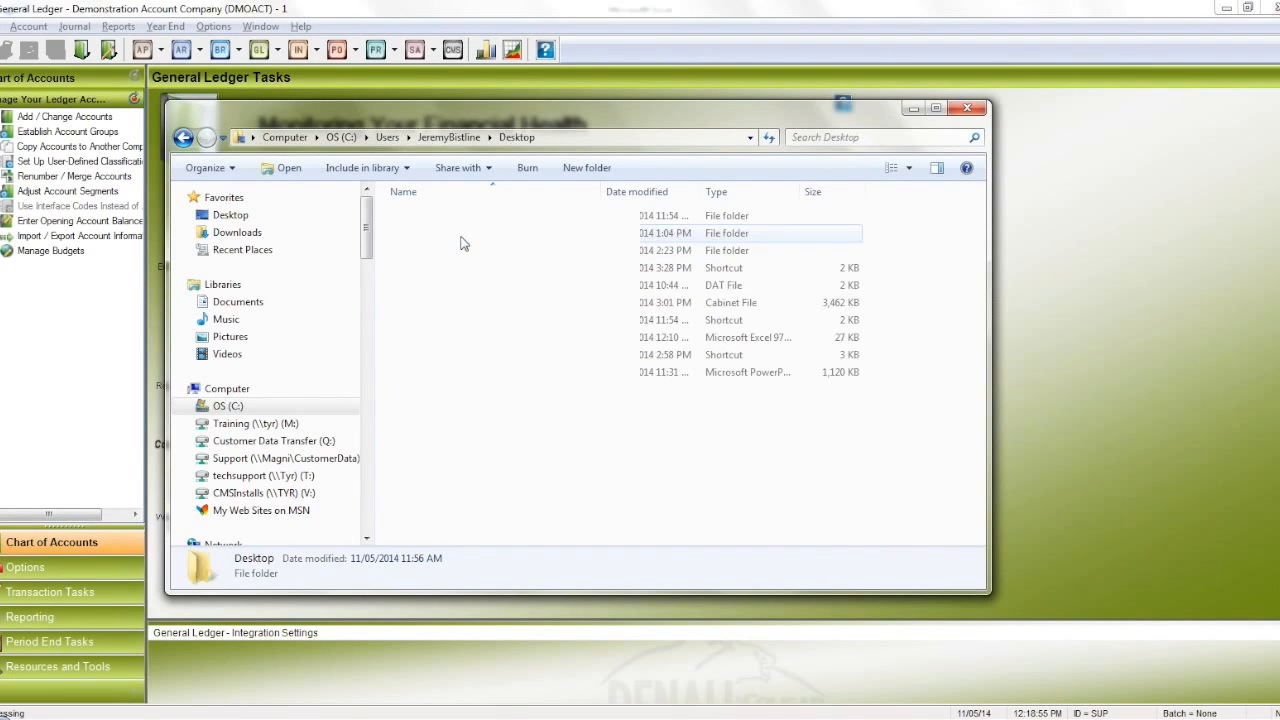
{"action": "left_click", "coordinate": [561, 138]}
{"action": "key", "text": "ctrl+c"}
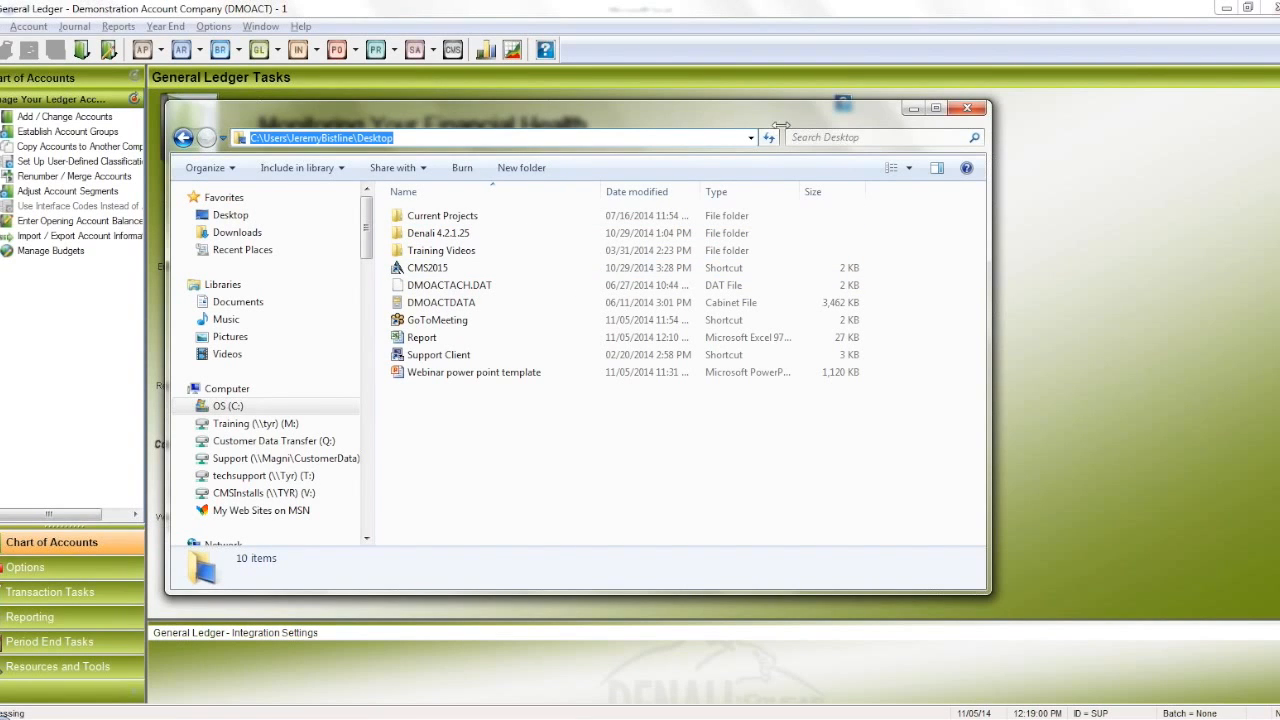
{"action": "left_click", "coordinate": [967, 107]}
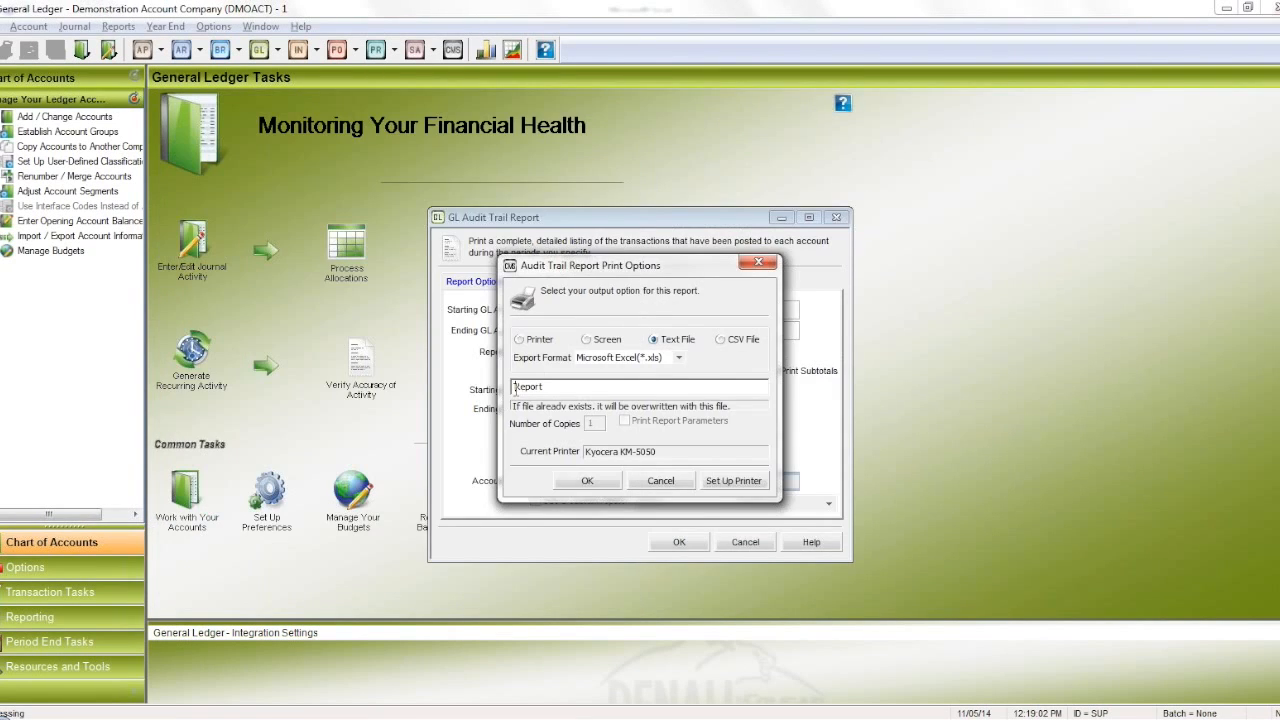
Step: Prefix the file name Report with the copied Desktop path and a backslash, and cancel the audit trail report without exporting
{"action": "left_click", "coordinate": [515, 388]}
{"action": "type", "text": "\\"}
{"action": "key", "text": "ctrl+v"}
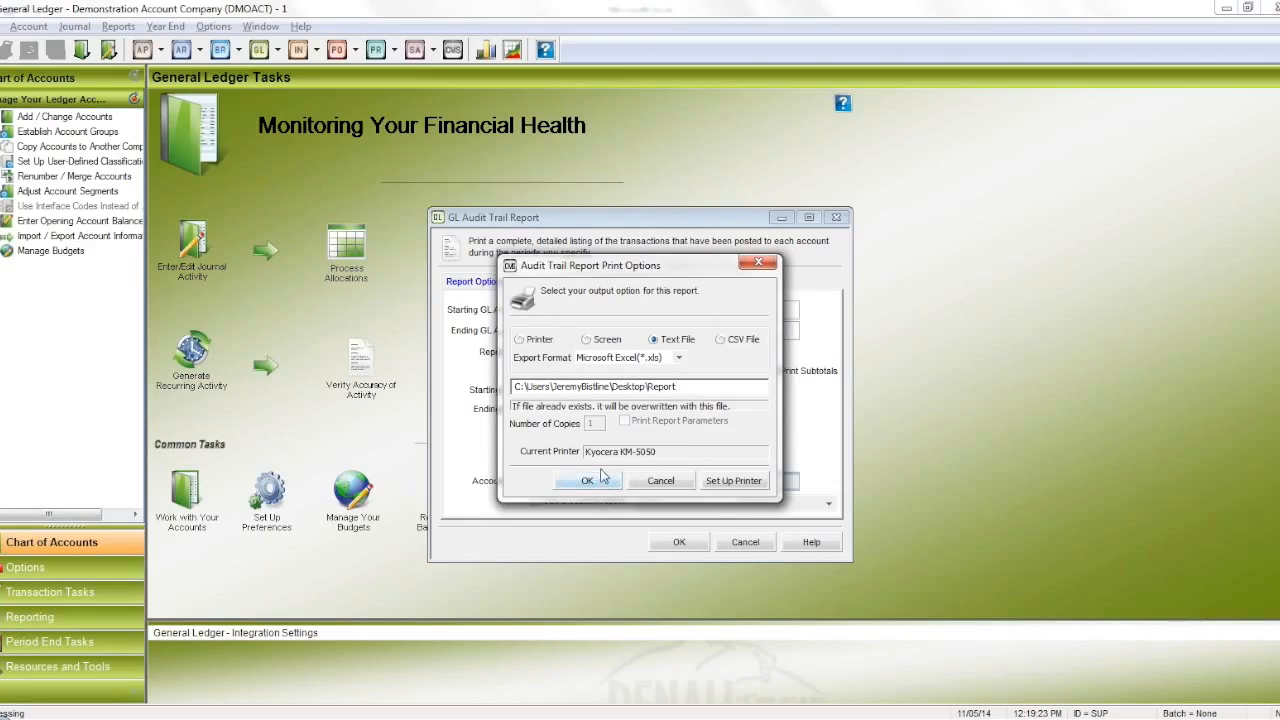
{"action": "left_click", "coordinate": [679, 360]}
{"action": "left_click", "coordinate": [680, 378]}
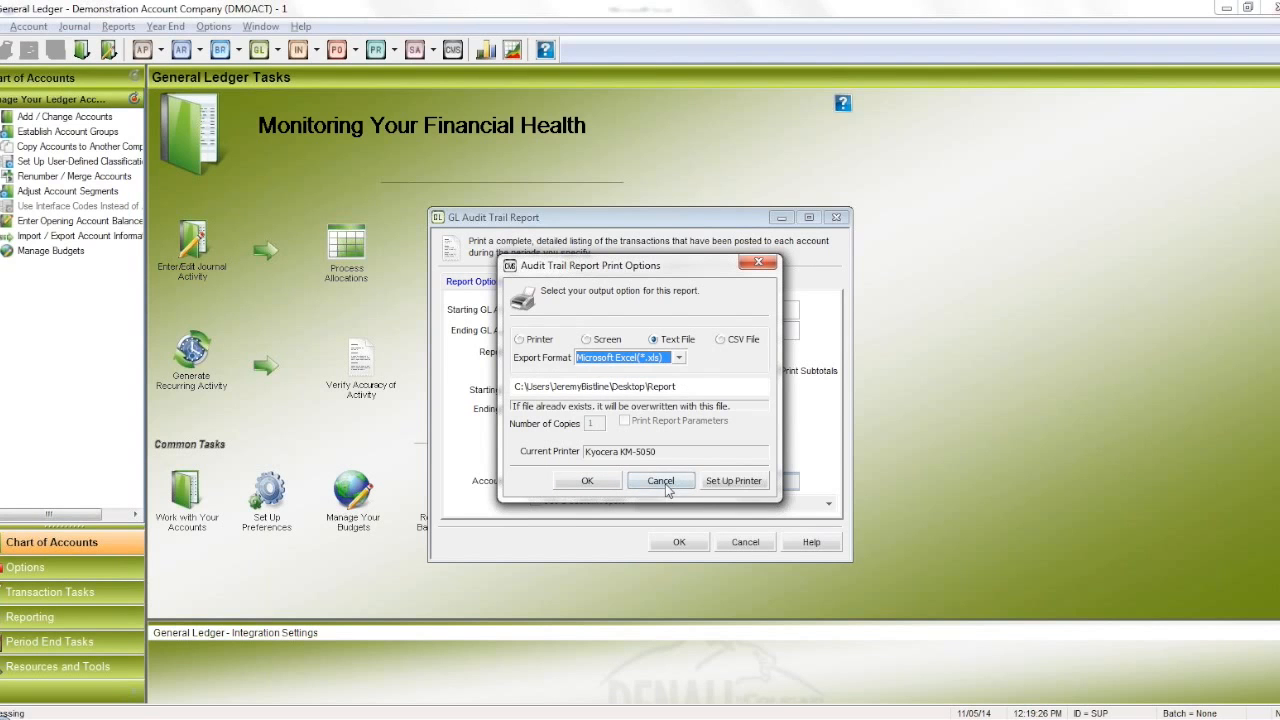
{"action": "left_click", "coordinate": [662, 482]}
{"action": "left_click", "coordinate": [745, 543]}
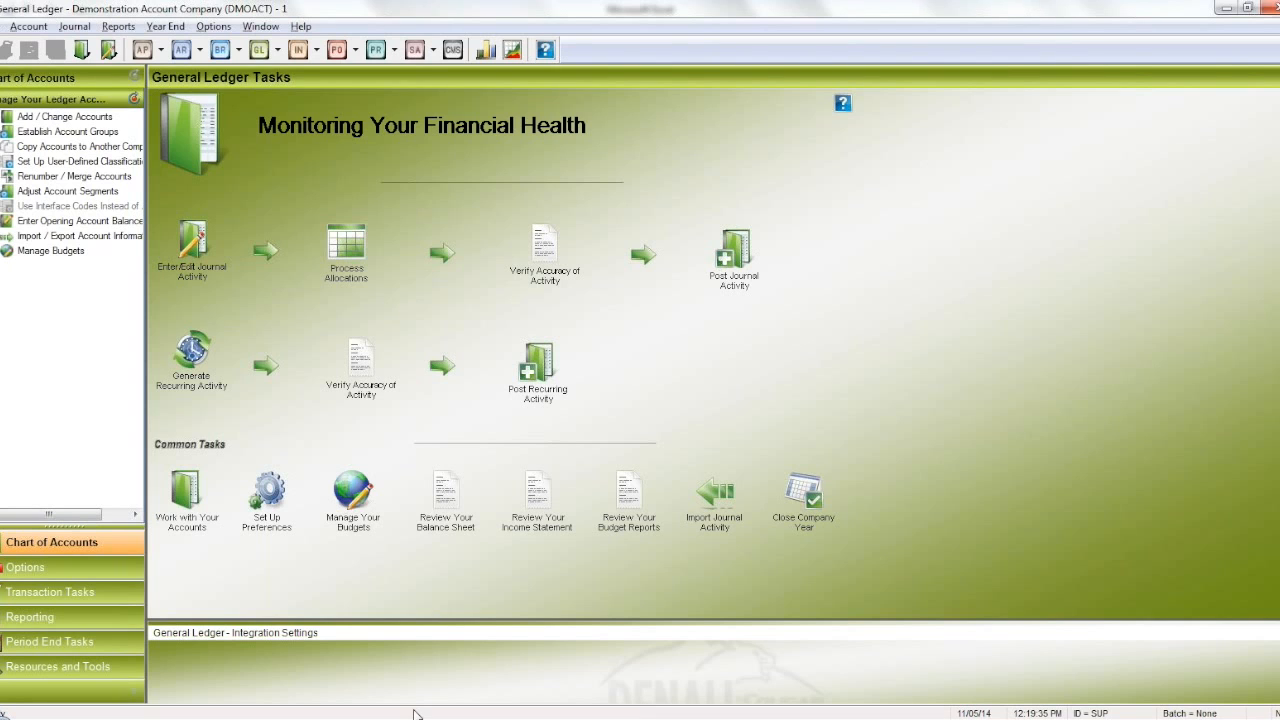
{"action": "left_click", "coordinate": [340, 718]}
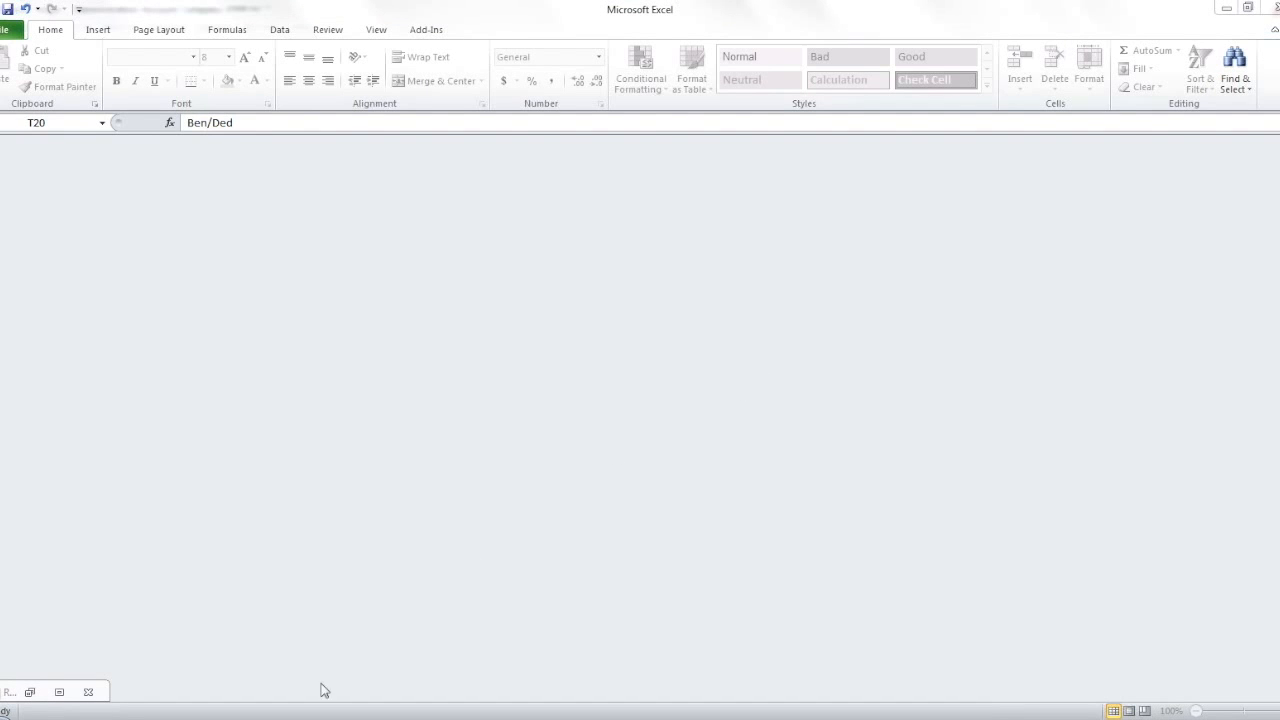
{"action": "left_click", "coordinate": [343, 716]}
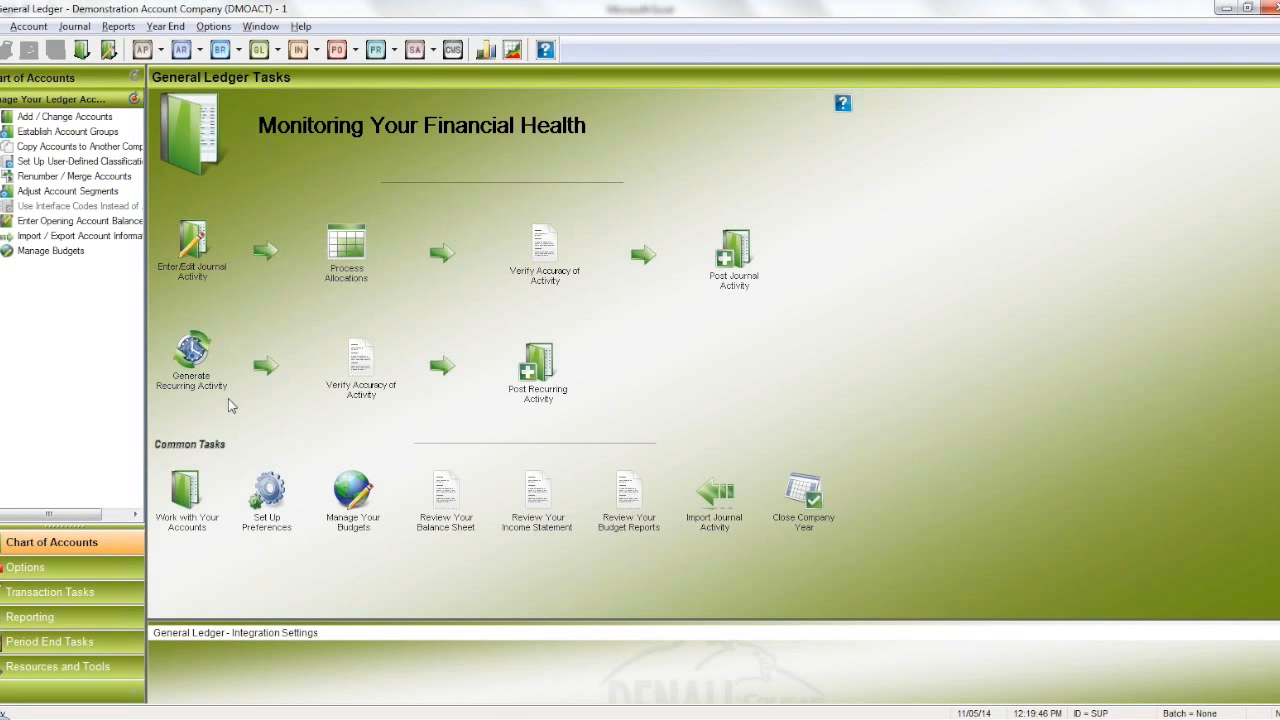
Step: Open GL account 1010 and examine the choices offered for report Group 1 and Group 2, and leave it without saving
{"action": "left_click", "coordinate": [186, 492]}
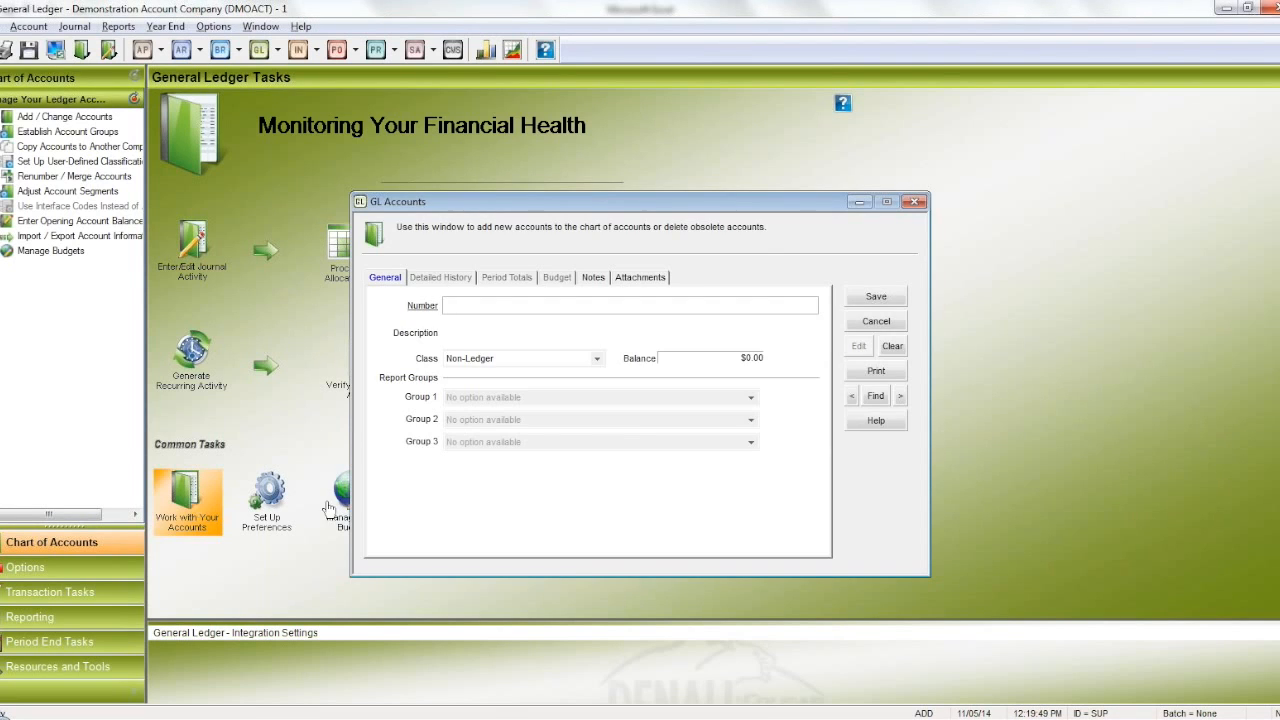
{"action": "left_click", "coordinate": [901, 396]}
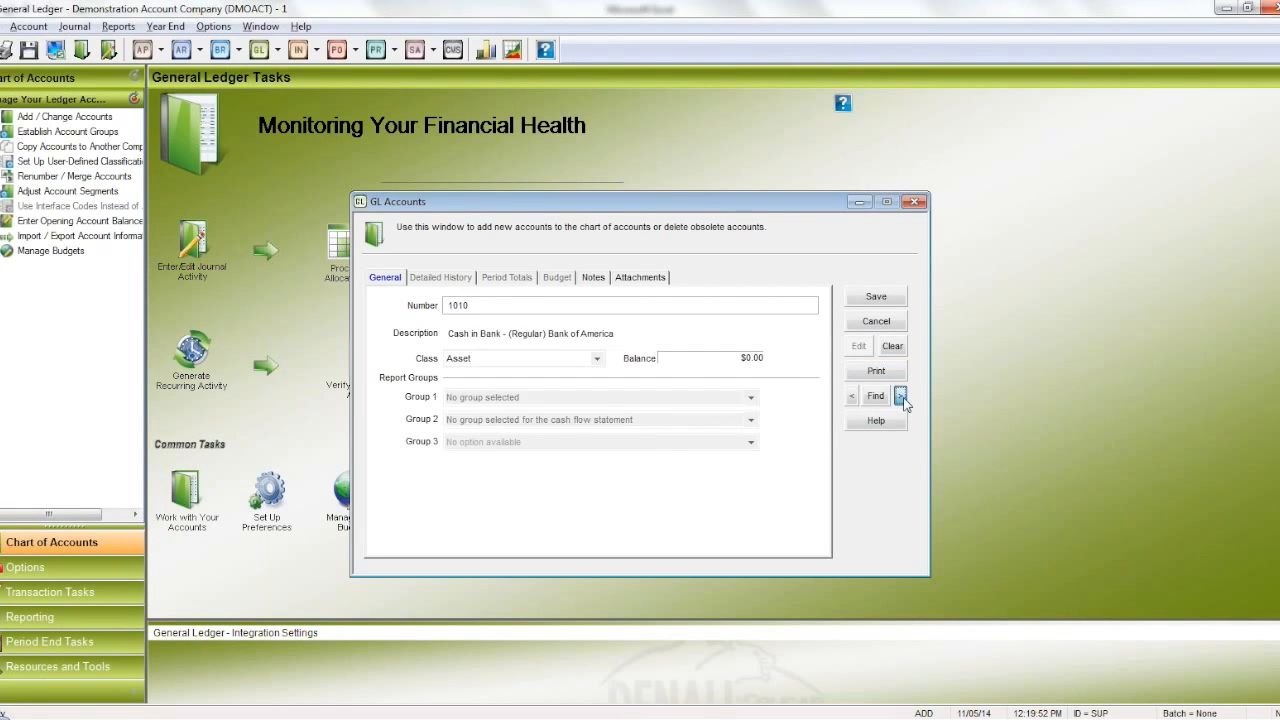
{"action": "left_click", "coordinate": [752, 398]}
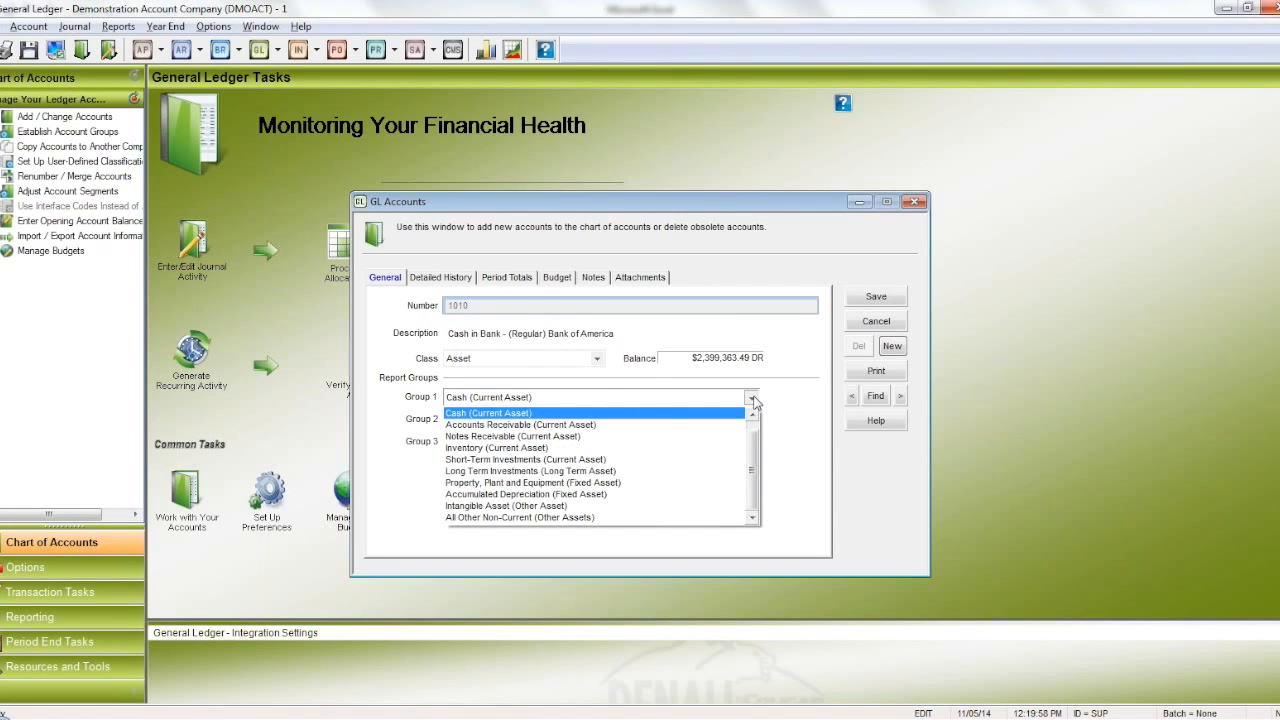
{"action": "left_click", "coordinate": [752, 399]}
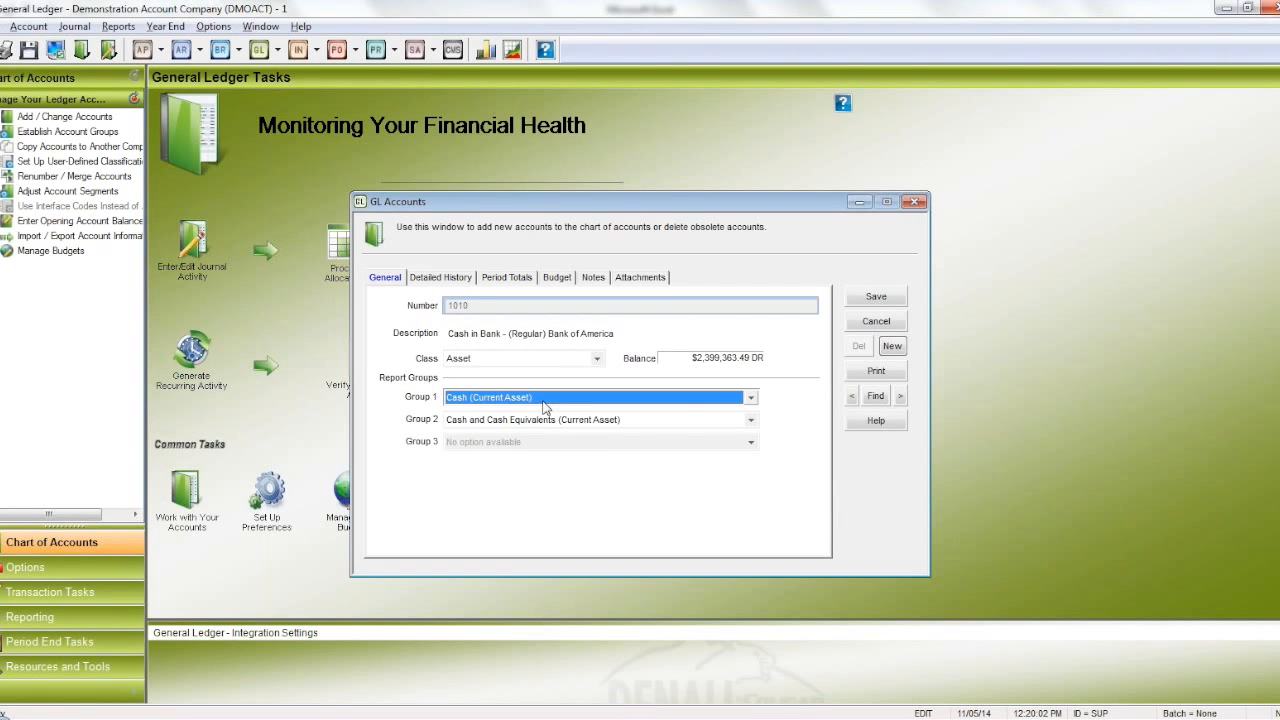
{"action": "left_click", "coordinate": [553, 400]}
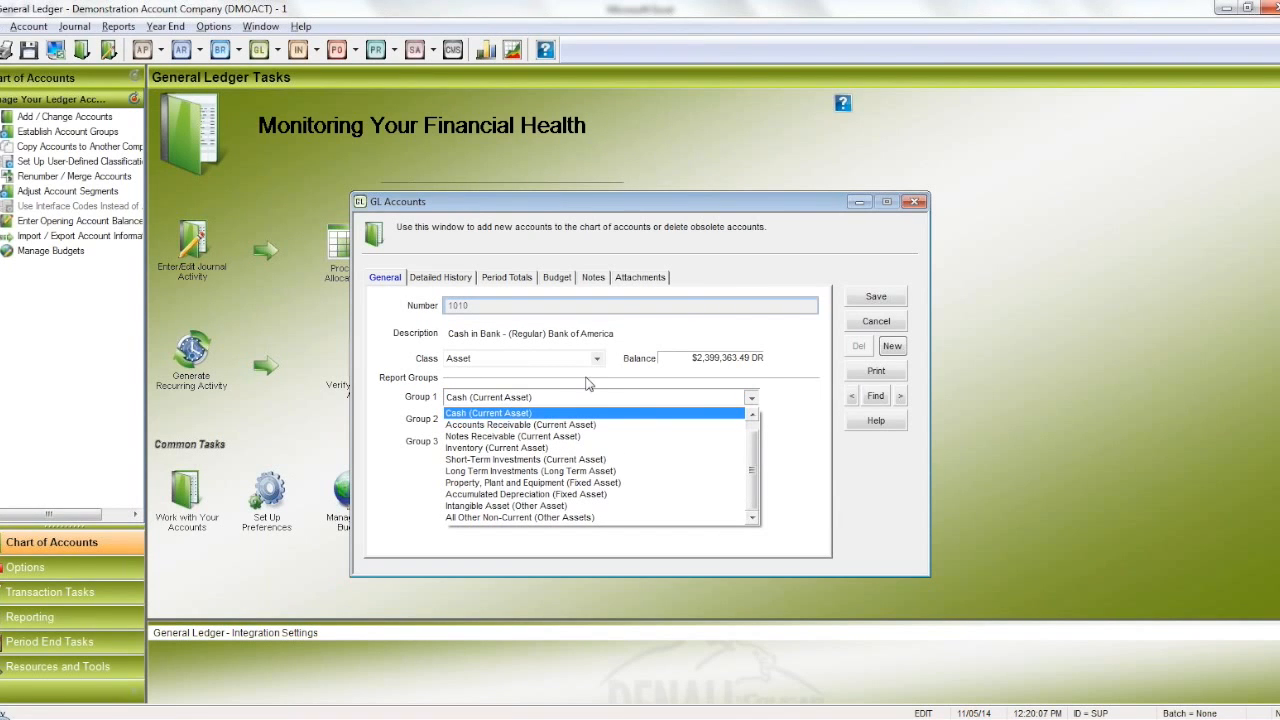
{"action": "left_click", "coordinate": [547, 399]}
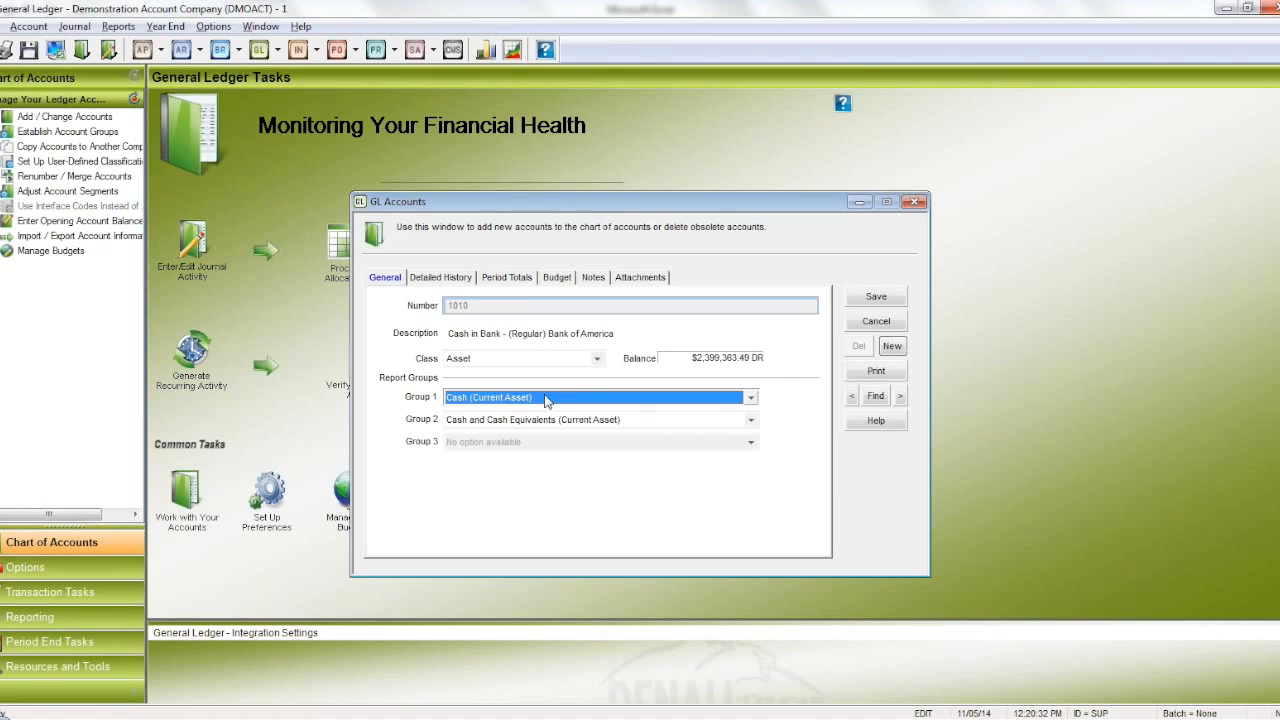
{"action": "left_click", "coordinate": [545, 398]}
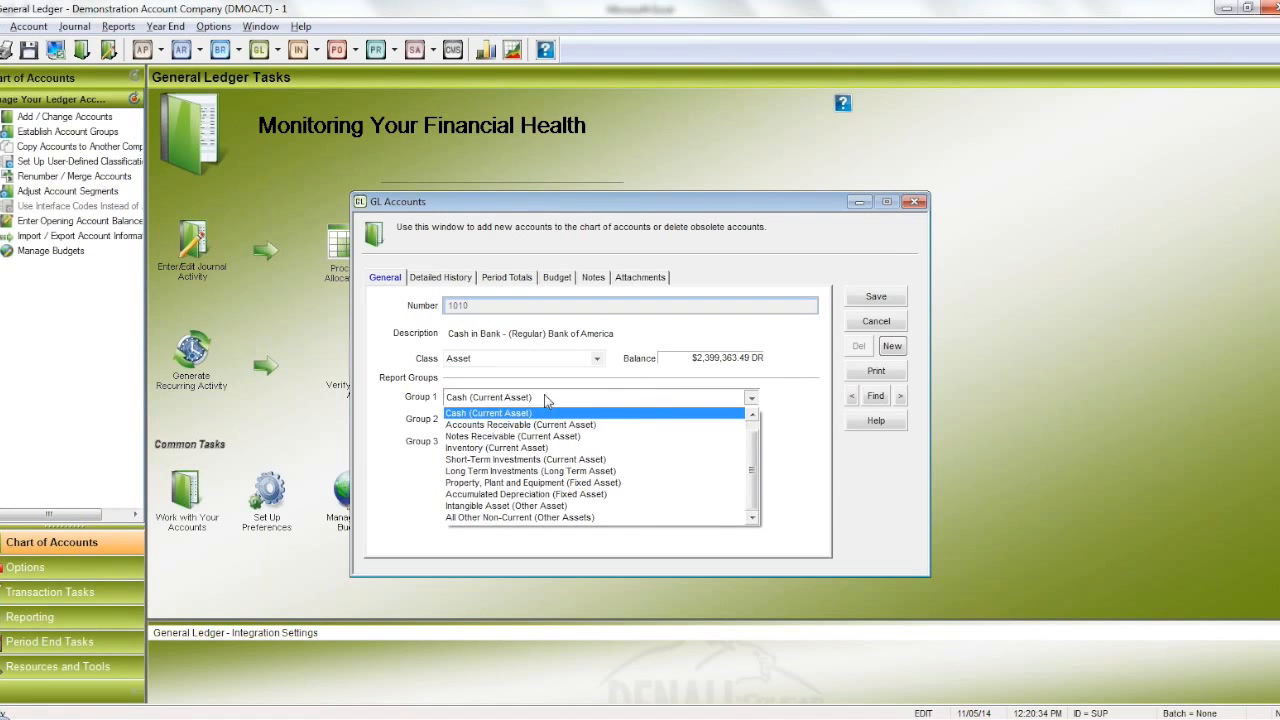
{"action": "left_click", "coordinate": [560, 413]}
{"action": "left_click", "coordinate": [577, 424]}
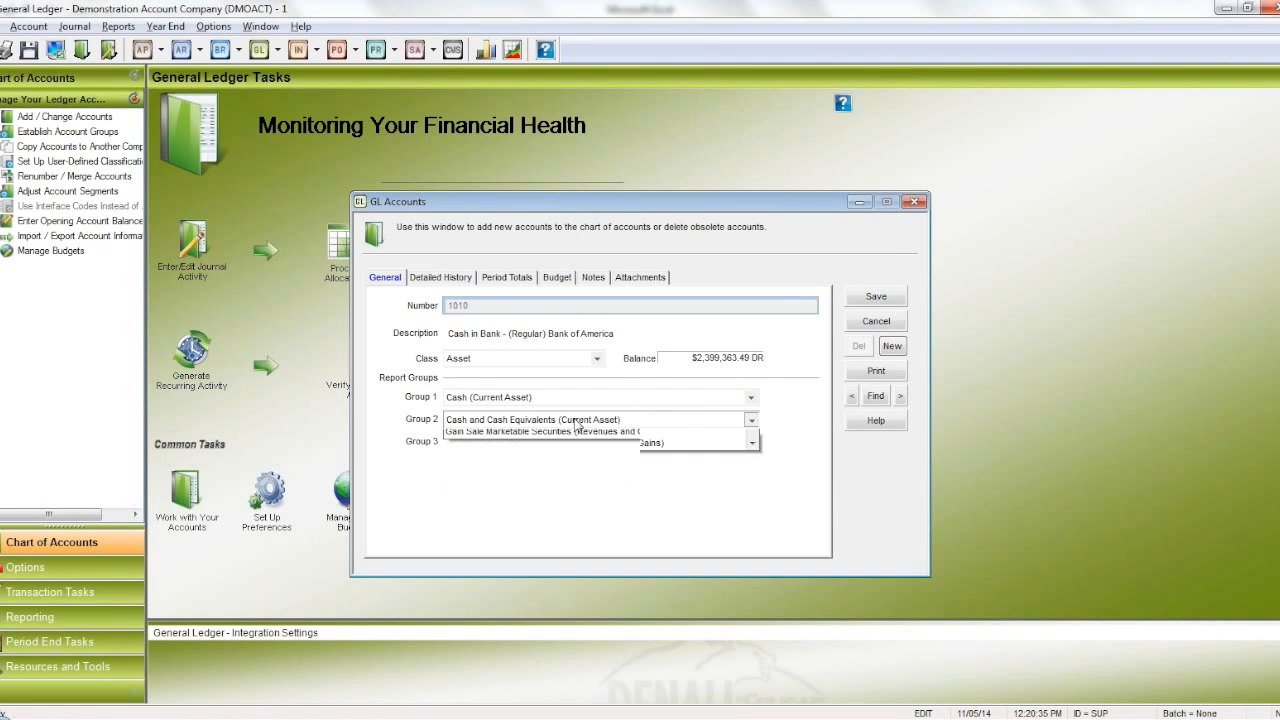
{"action": "left_click", "coordinate": [571, 434]}
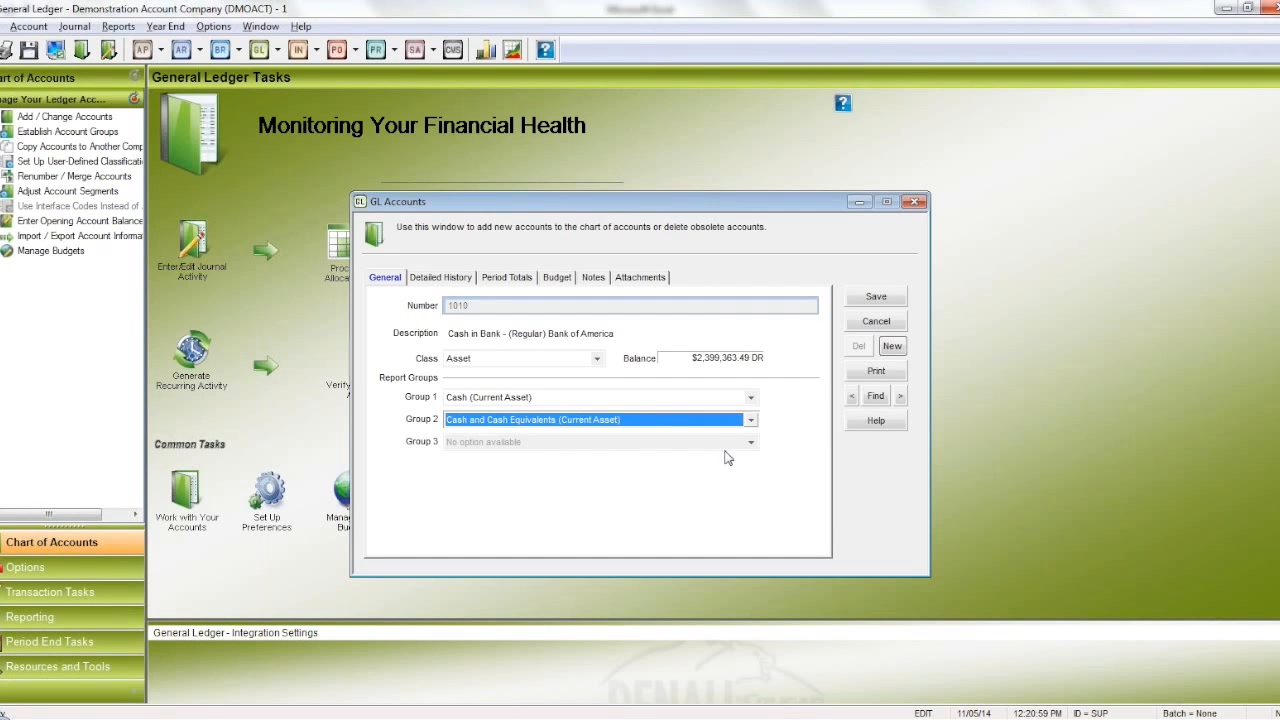
{"action": "left_click", "coordinate": [868, 323]}
Step: Add and save a user-defined classification with code DEPT1 and description Department 1
{"action": "left_click", "coordinate": [214, 27]}
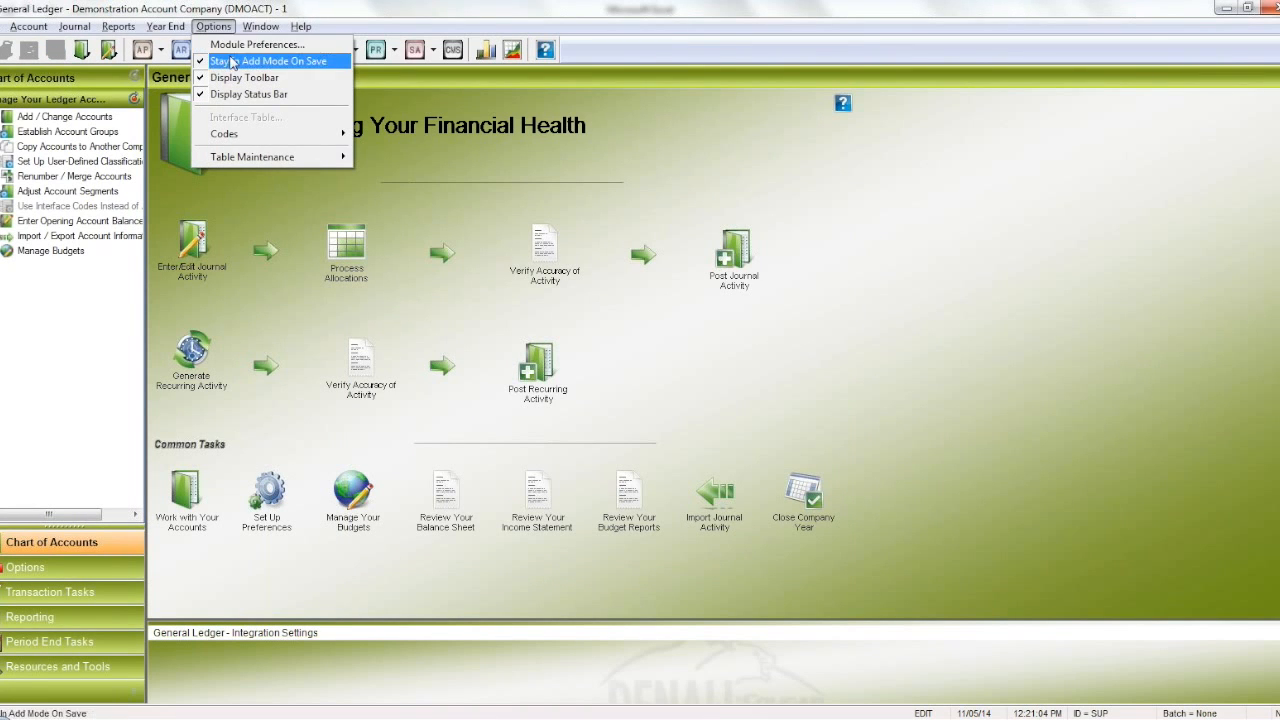
{"action": "mouse_move", "coordinate": [229, 137]}
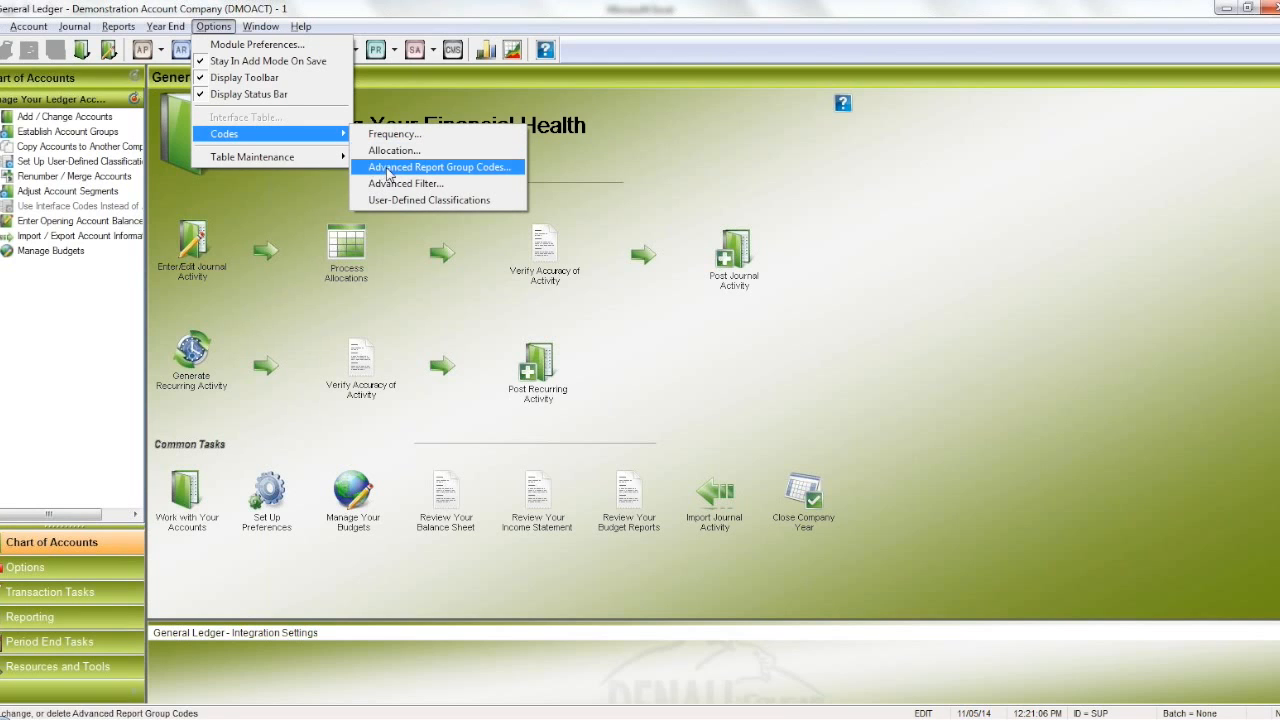
{"action": "left_click", "coordinate": [494, 206]}
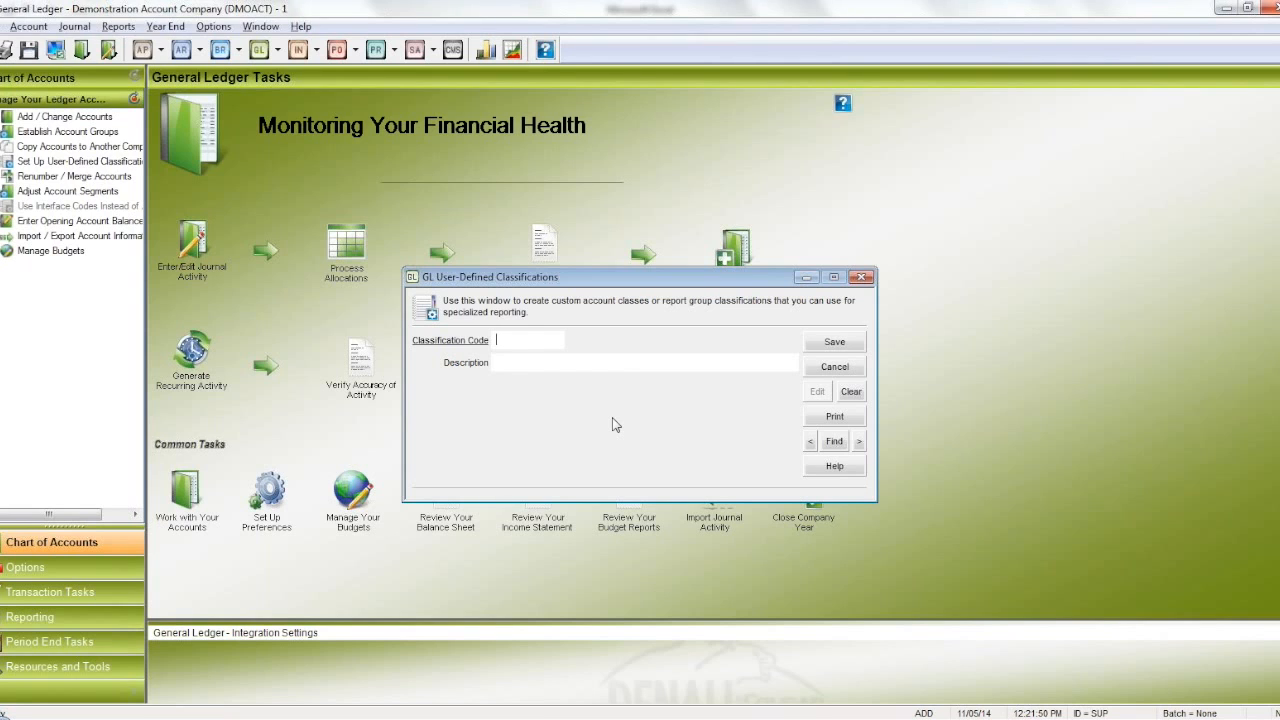
{"action": "type", "text": "DEPT1"}
{"action": "key", "text": "Tab"}
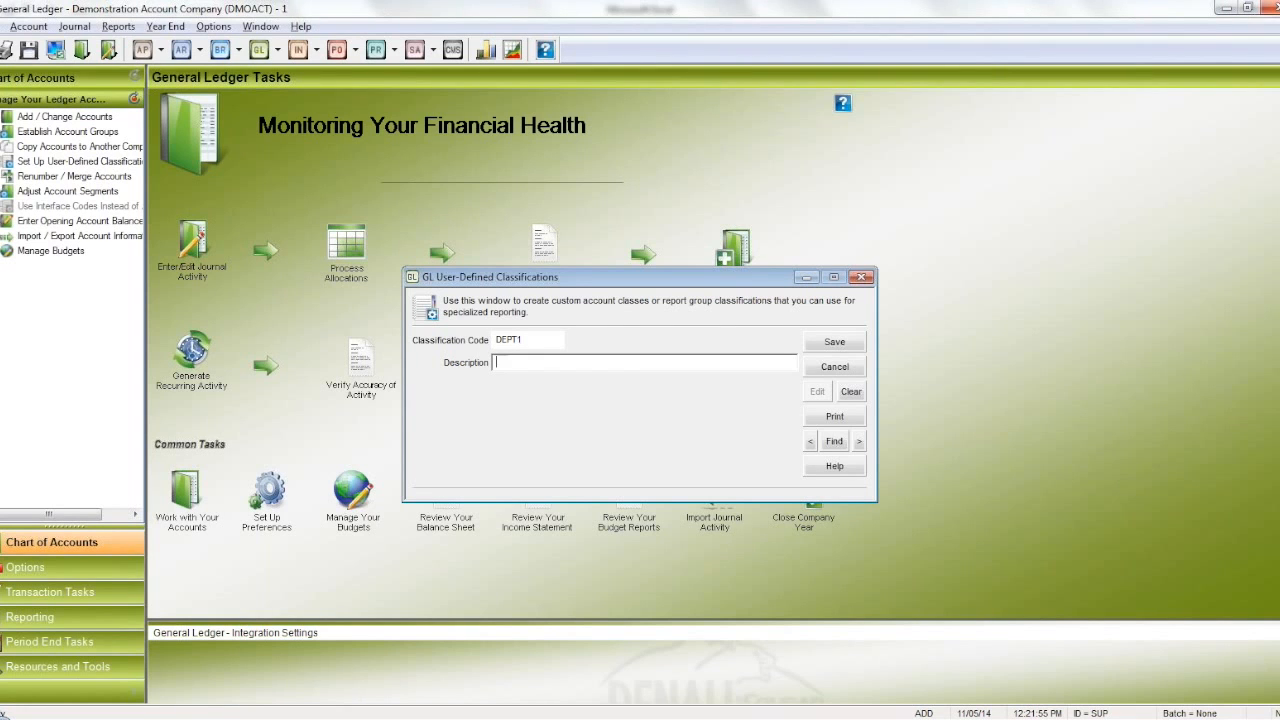
{"action": "type", "text": "Department 1"}
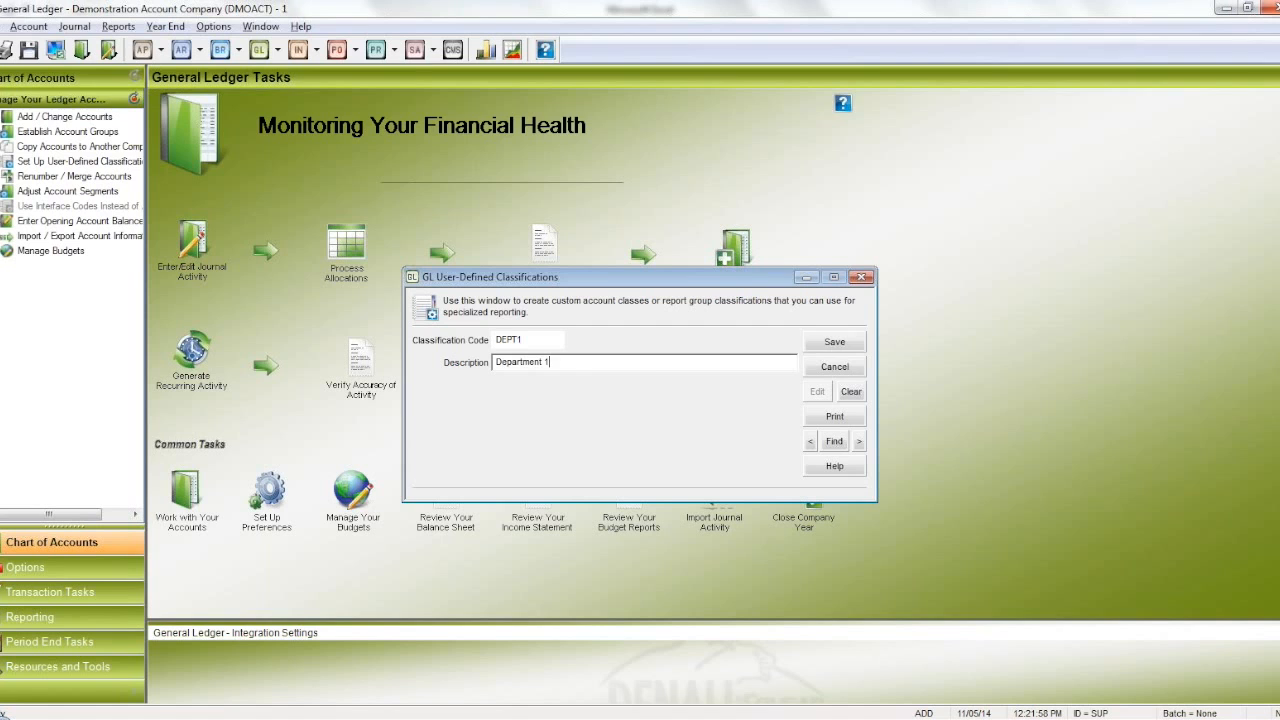
{"action": "left_click", "coordinate": [818, 344]}
{"action": "type", "text": "JOB"}
{"action": "key", "text": "BackSpace"}
{"action": "key", "text": "BackSpace"}
{"action": "key", "text": "BackSpace"}
Step: Add and save a second user-defined classification with the code DEPT2
{"action": "type", "text": "DEPT2"}
{"action": "key", "text": "Tab"}
{"action": "left_click", "coordinate": [834, 342]}
Step: Add and save a user-defined classification with code DEPT3 and description Department 3, and close the classifications window
{"action": "type", "text": "DEPT"}
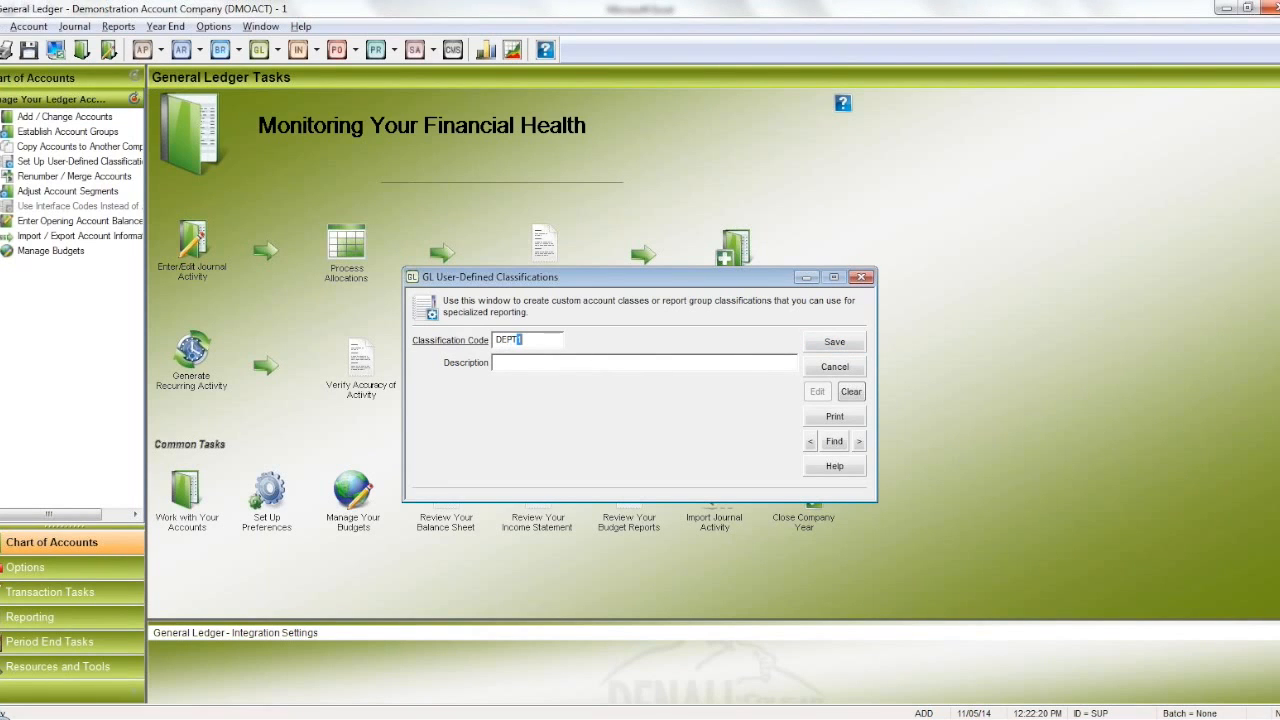
{"action": "key", "text": "Tab"}
{"action": "type", "text": "D"}
{"action": "left_click", "coordinate": [858, 343]}
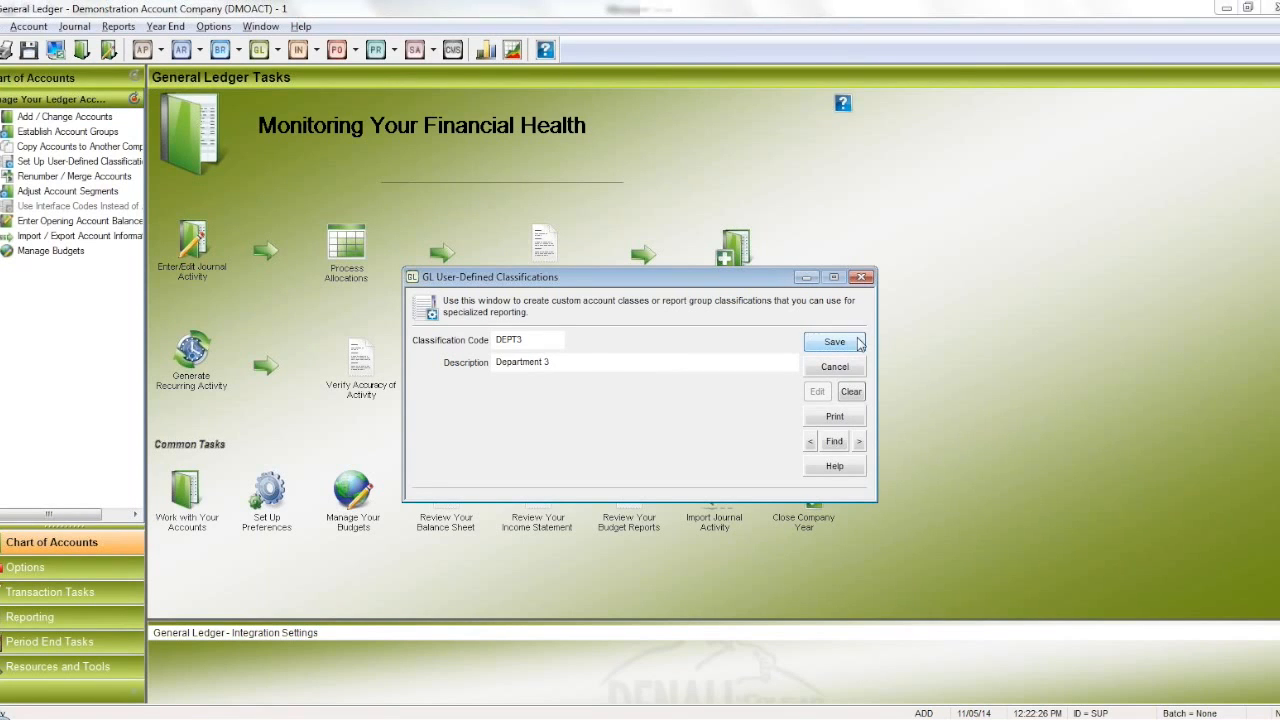
{"action": "left_click", "coordinate": [834, 367]}
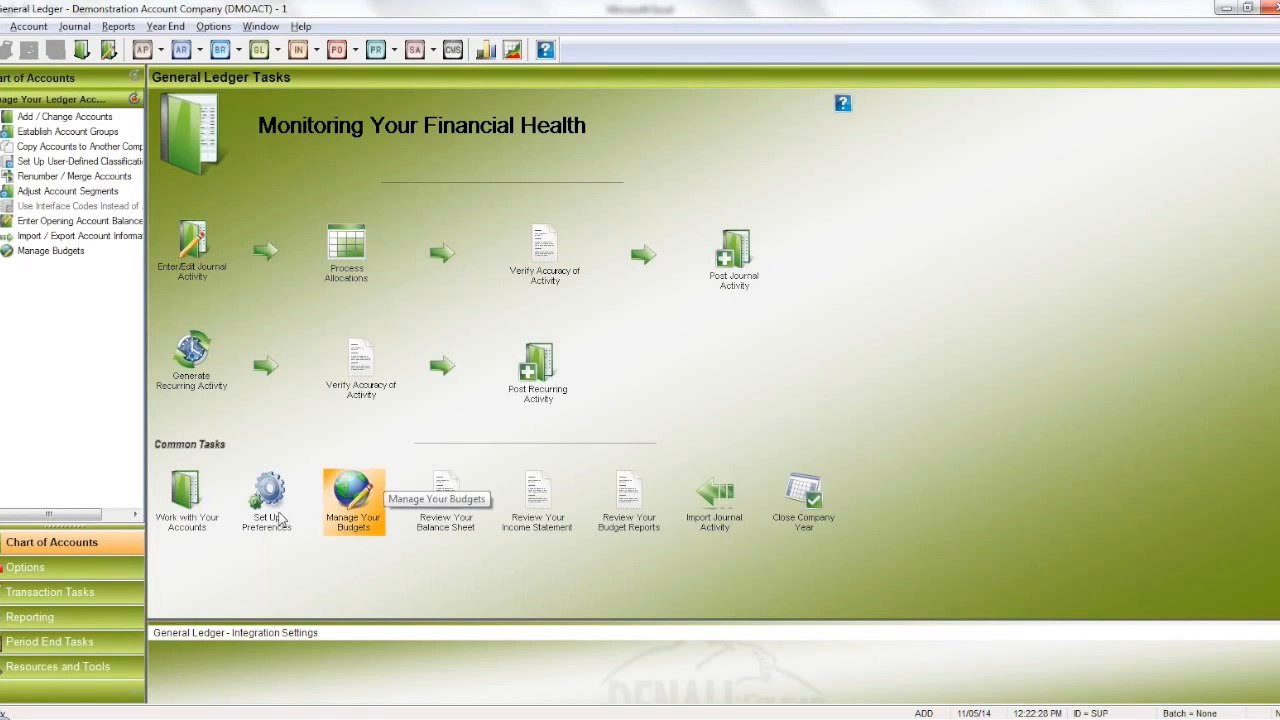
Step: Look up GL account 4000, Sales - General, and open it for editing
{"action": "left_click", "coordinate": [187, 495]}
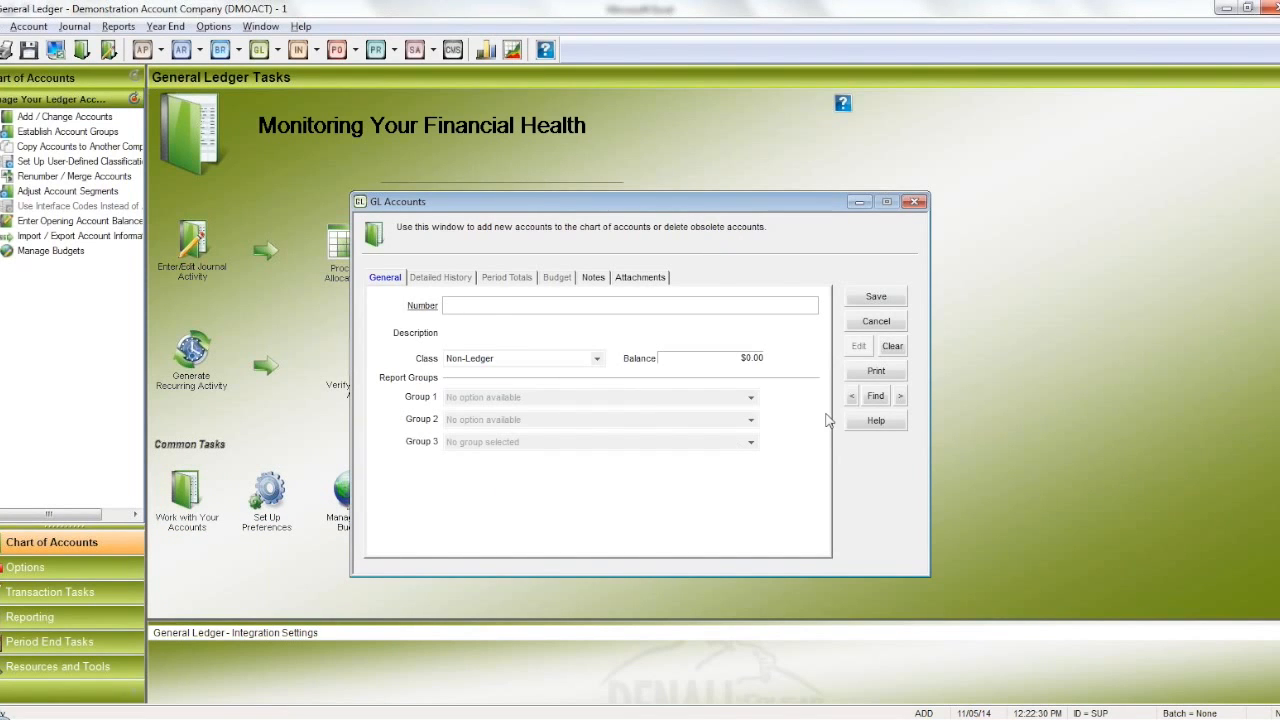
{"action": "left_click", "coordinate": [875, 394]}
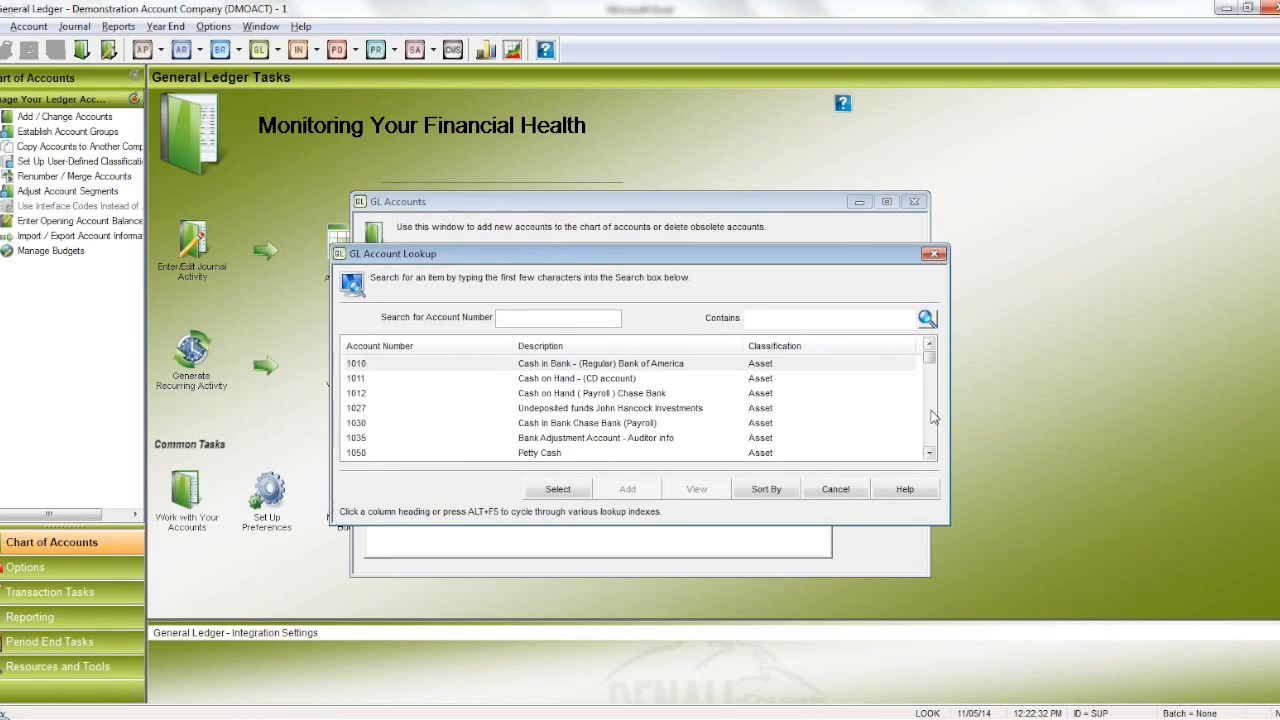
{"action": "scroll", "coordinate": [932, 417], "scroll_direction": "down", "scroll_amount": 5}
{"action": "scroll", "coordinate": [932, 417], "scroll_direction": "down", "scroll_amount": 10}
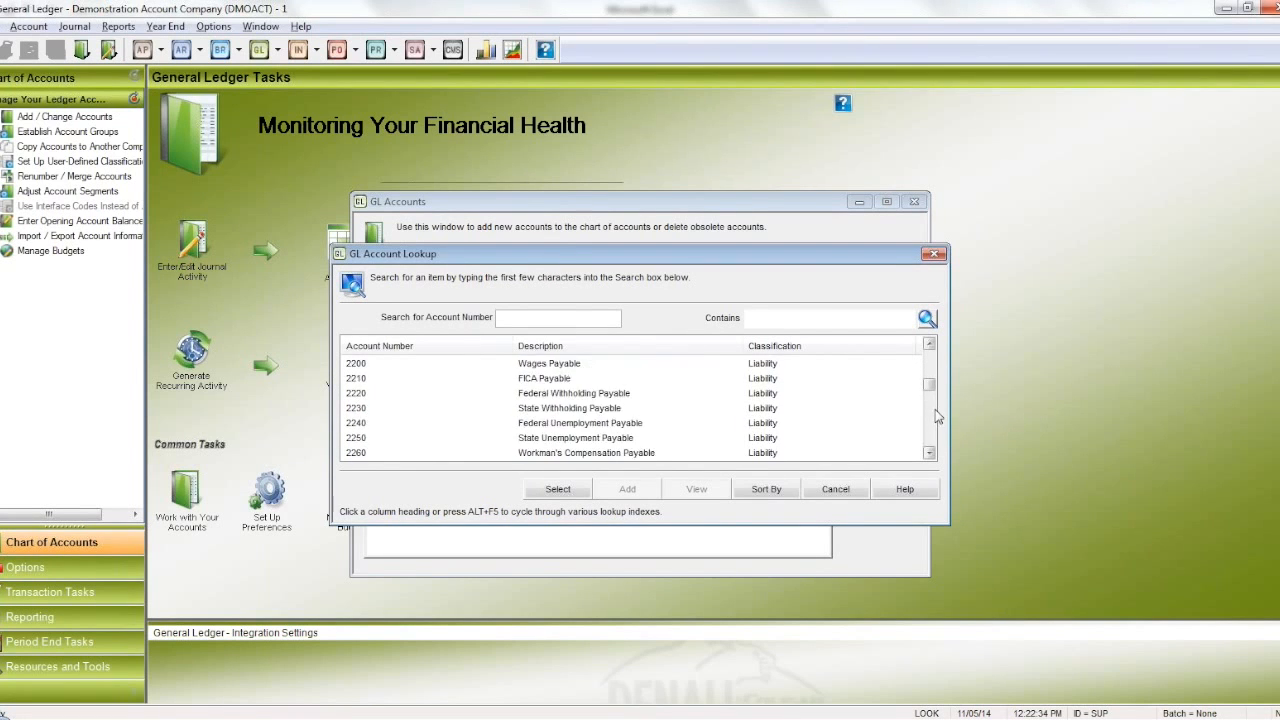
{"action": "scroll", "coordinate": [932, 422], "scroll_direction": "down", "scroll_amount": 2}
{"action": "left_click", "coordinate": [930, 344]}
{"action": "double_click", "coordinate": [930, 344]}
{"action": "left_click", "coordinate": [930, 344]}
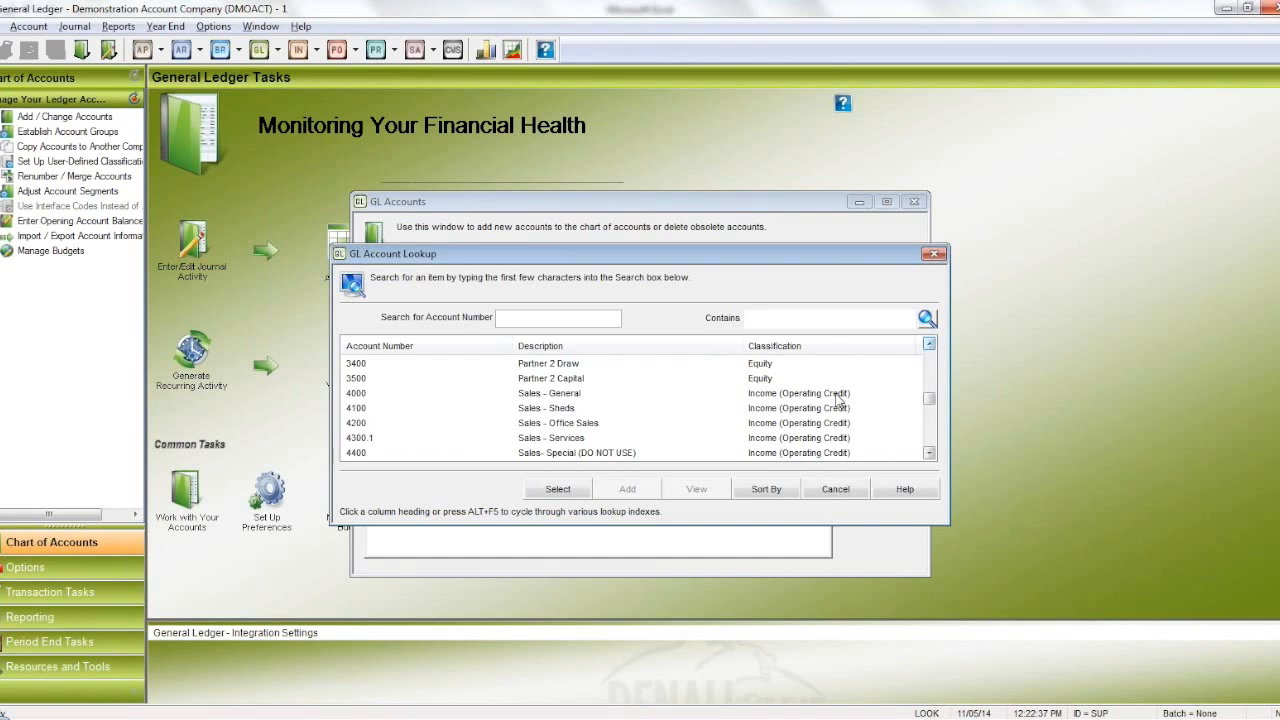
{"action": "left_click", "coordinate": [545, 395]}
{"action": "left_click", "coordinate": [545, 490]}
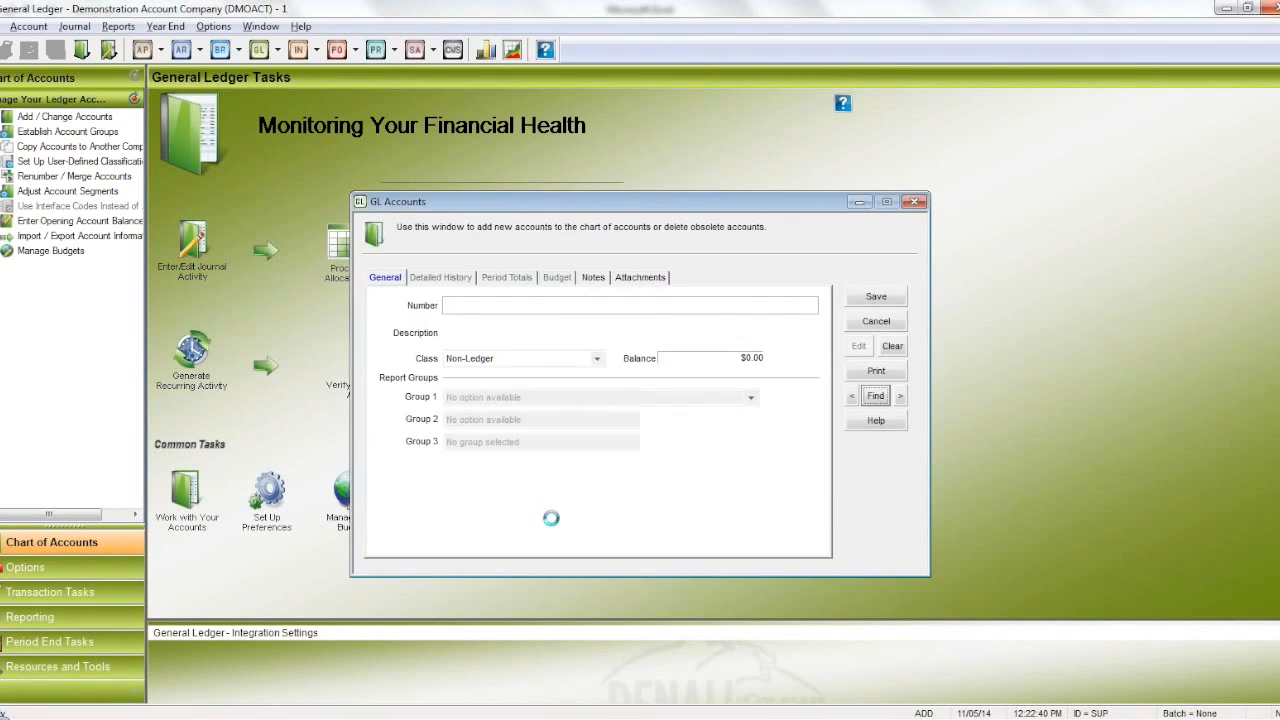
{"action": "left_click", "coordinate": [859, 346]}
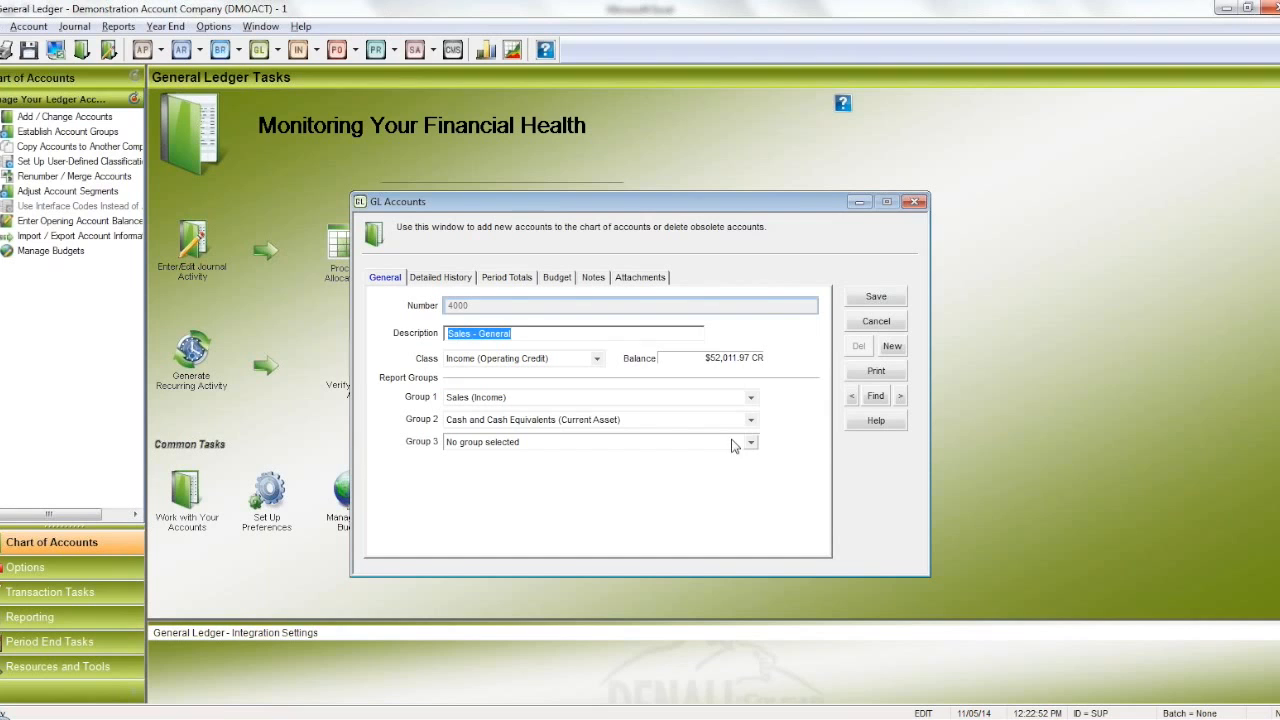
Step: Assign DEPT1 - Department 1 to Group 3 of account 4000, Sales - General, and save the account
{"action": "left_click", "coordinate": [751, 446]}
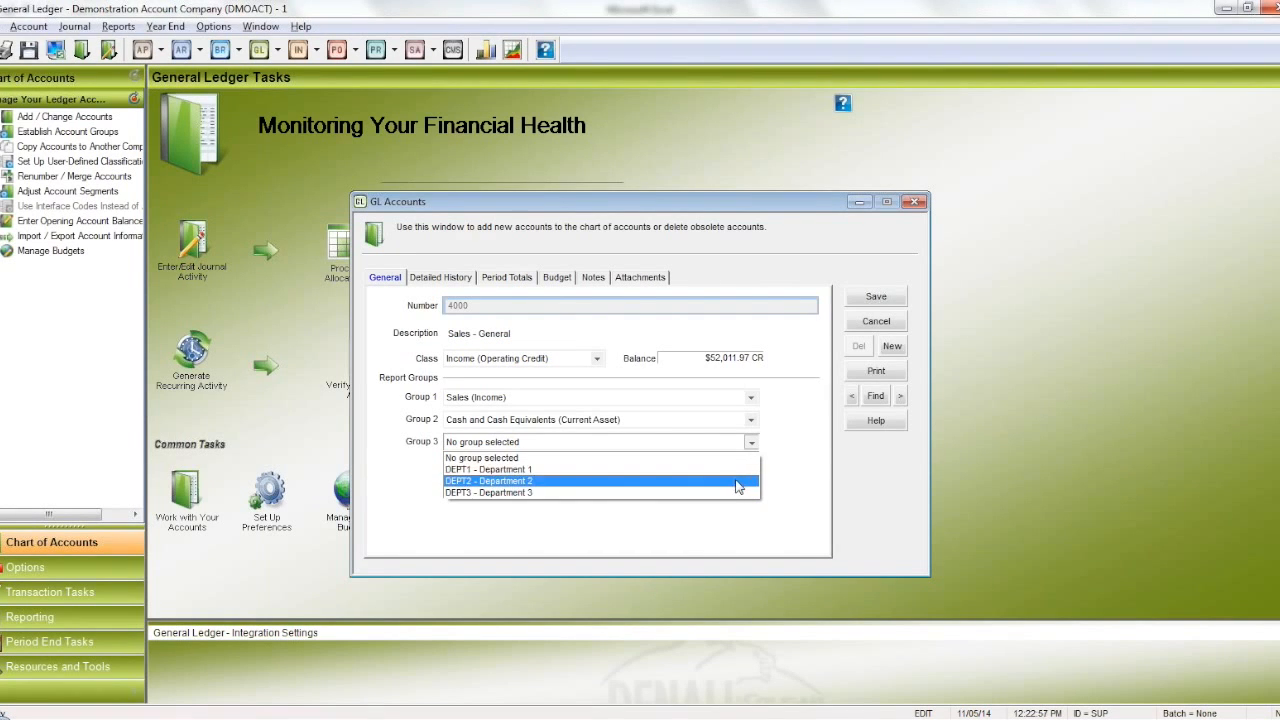
{"action": "left_click", "coordinate": [740, 469]}
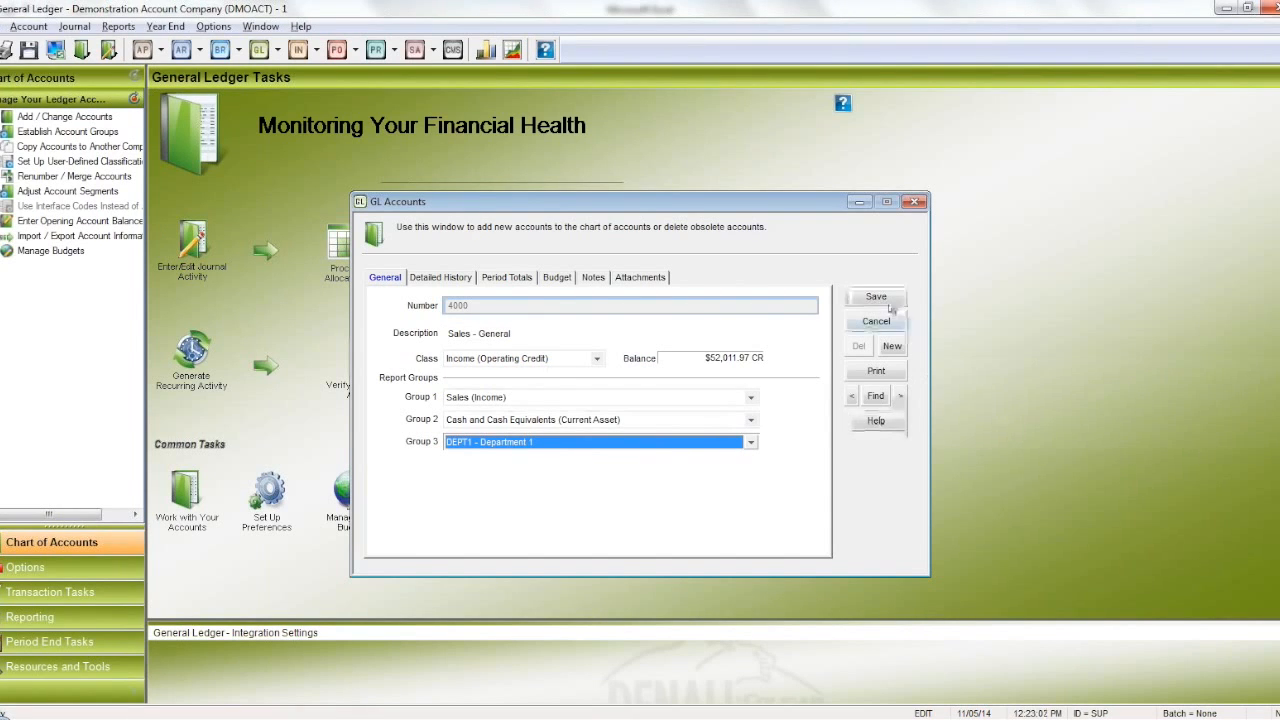
{"action": "left_click", "coordinate": [892, 345]}
Step: Go to account 4100, Sales - Sheds, set its Group 3 to DEPT1 - Department 1, and save it
{"action": "left_click", "coordinate": [900, 396]}
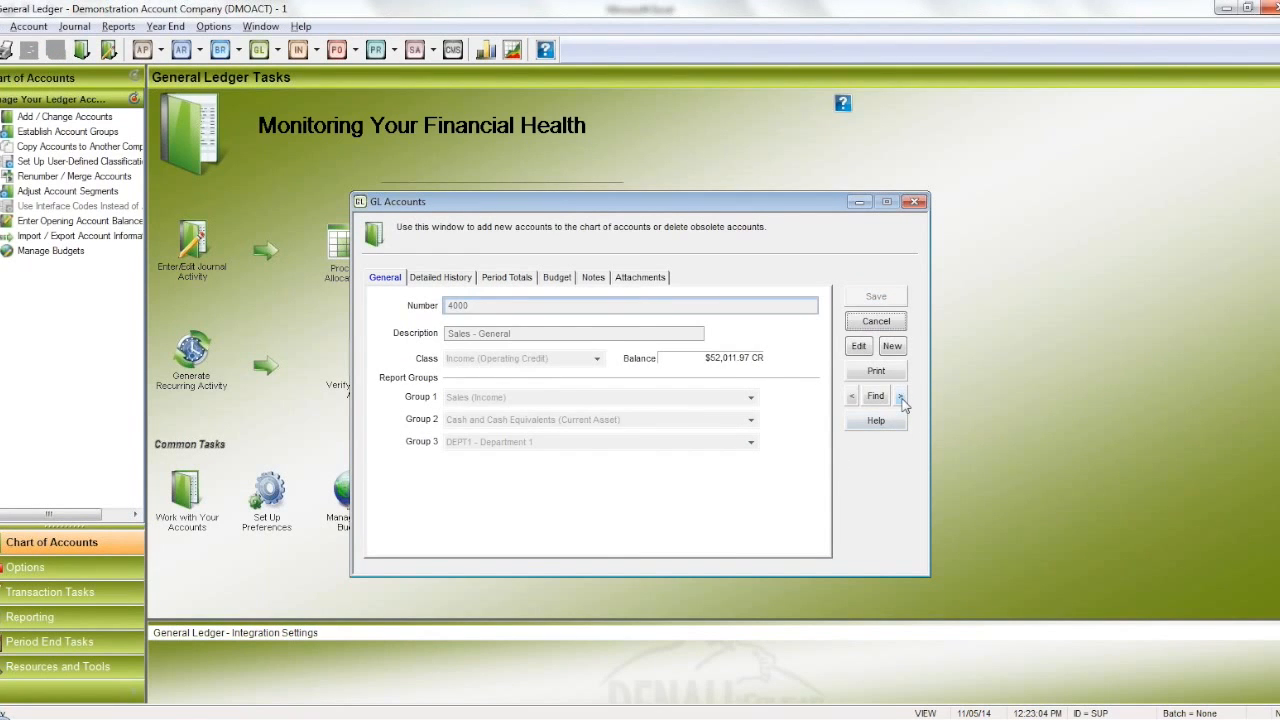
{"action": "left_click", "coordinate": [900, 396]}
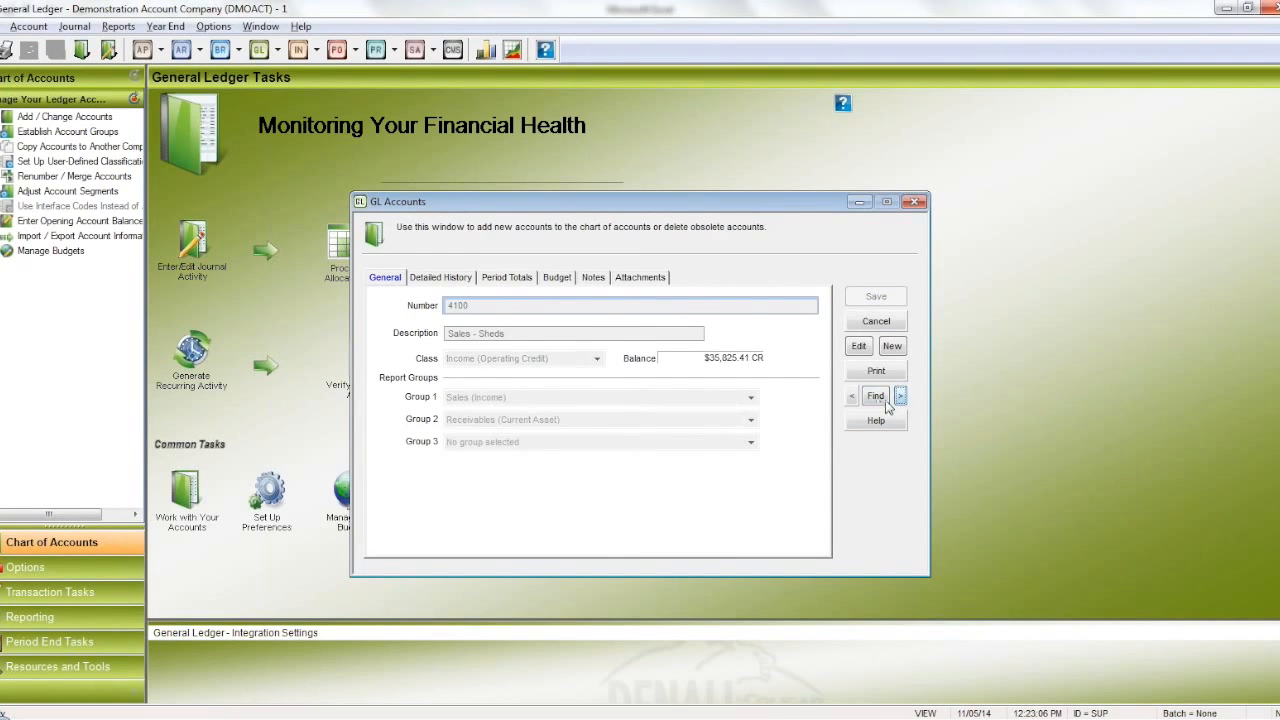
{"action": "left_click", "coordinate": [858, 345]}
{"action": "left_click", "coordinate": [751, 443]}
{"action": "left_click", "coordinate": [490, 455]}
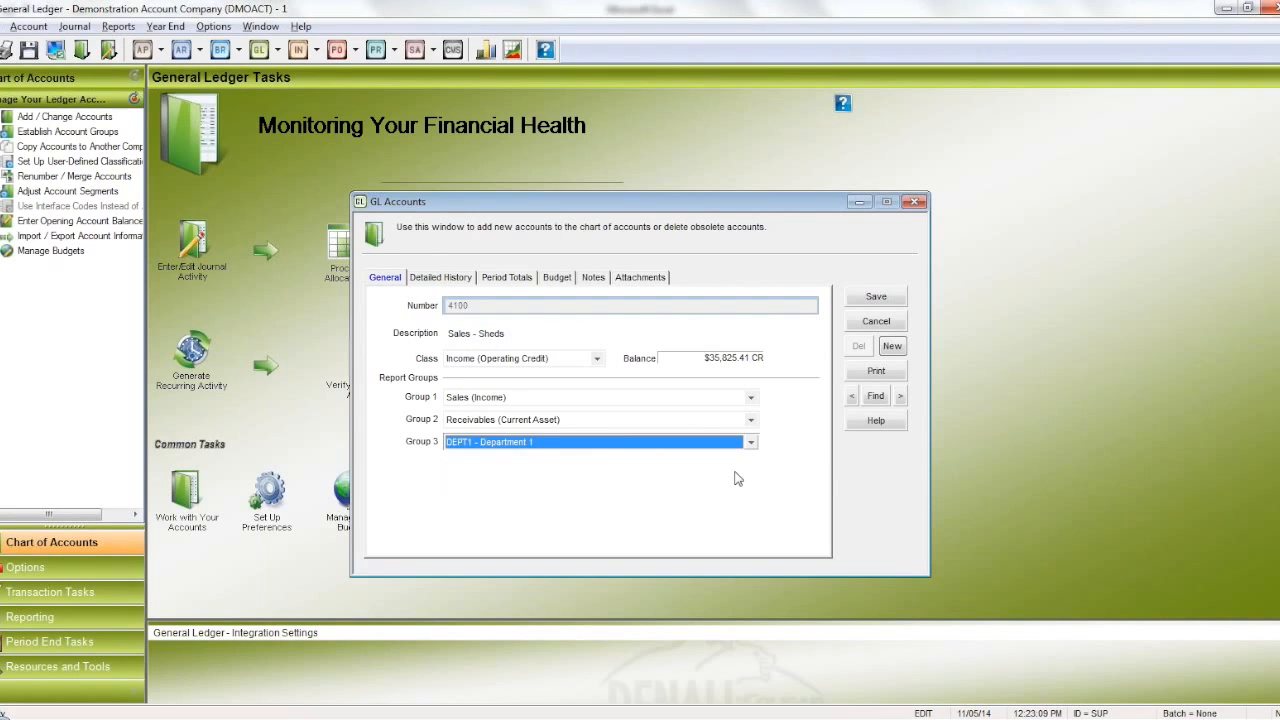
{"action": "left_click", "coordinate": [876, 297]}
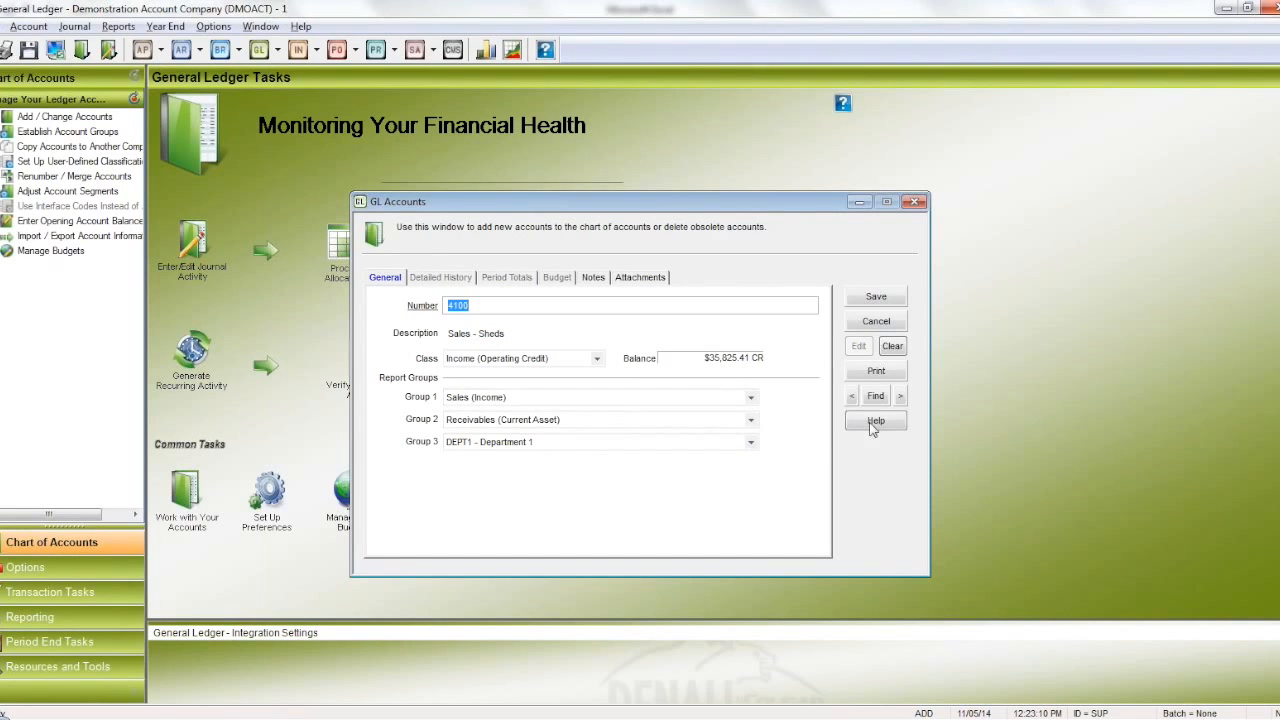
Step: Go to account 4200, Sales - Office Sales, set its Group 3 to DEPT2 - Department 2, and save it
{"action": "left_click", "coordinate": [899, 396]}
{"action": "left_click", "coordinate": [900, 397]}
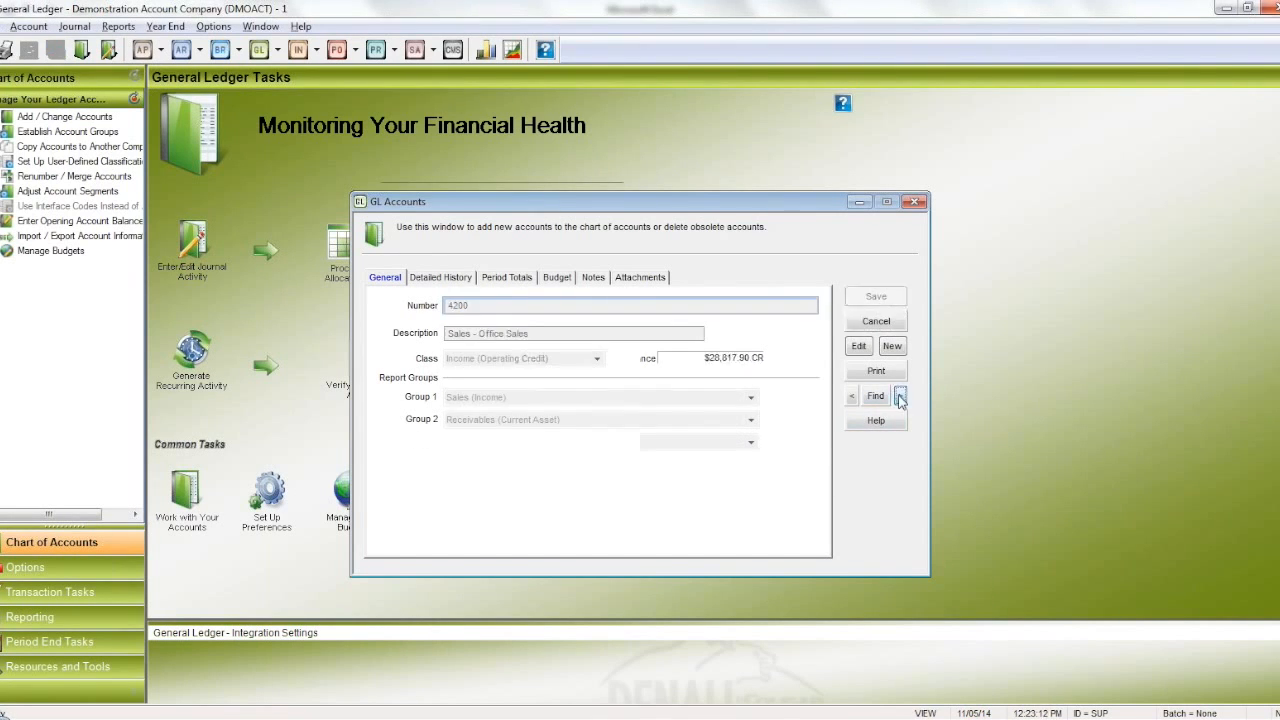
{"action": "left_click", "coordinate": [858, 346]}
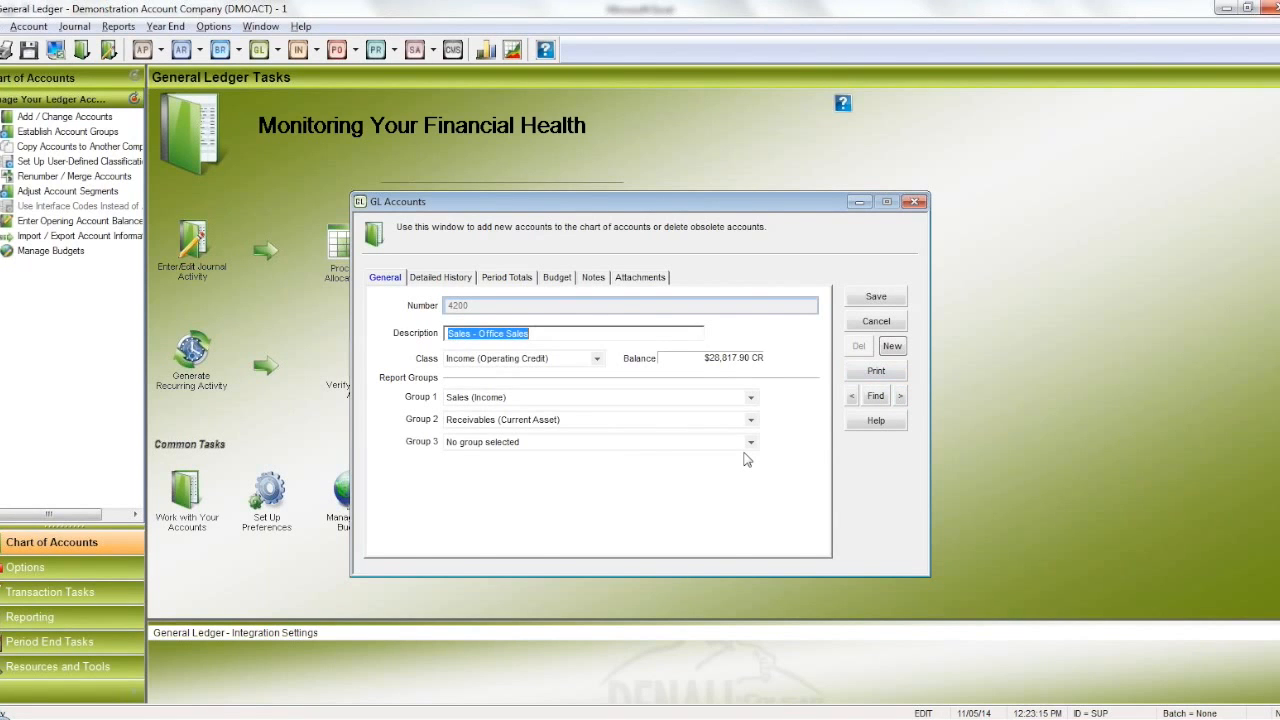
{"action": "left_click", "coordinate": [750, 442]}
{"action": "left_click", "coordinate": [731, 490]}
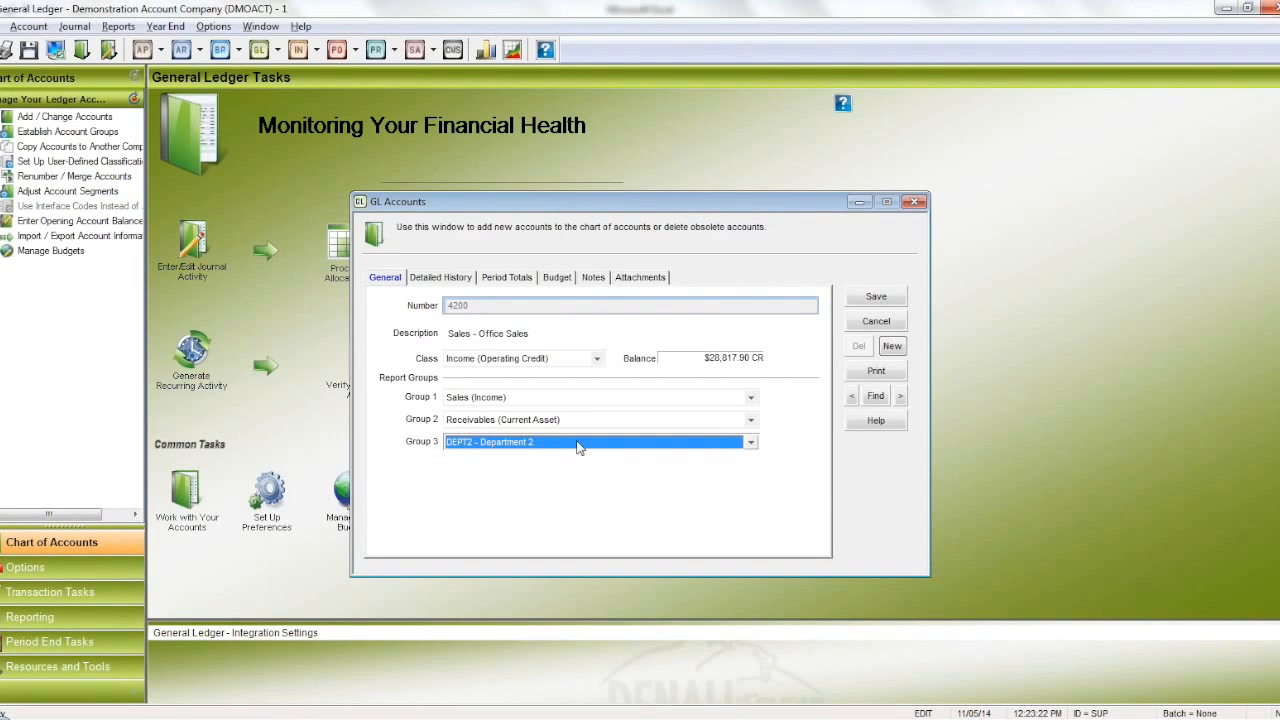
{"action": "left_click", "coordinate": [858, 321]}
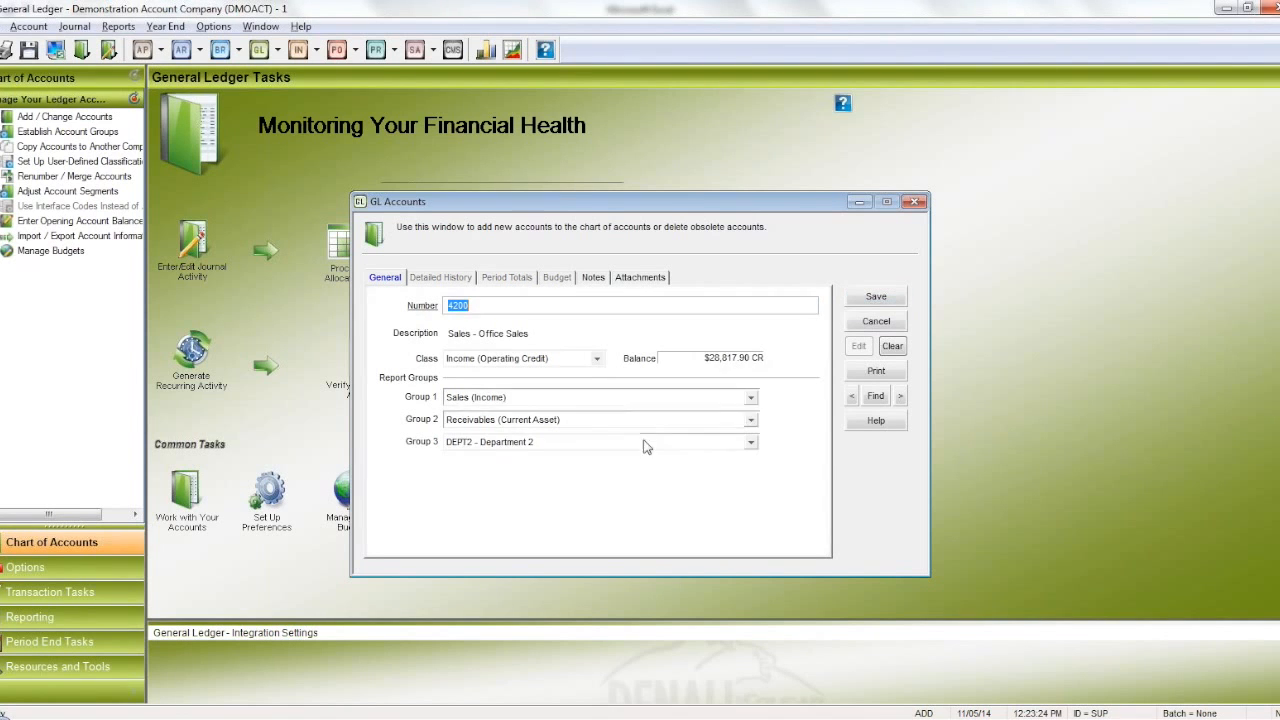
Step: Go to account 4300.1, Sales - Services, set its Group 3 to DEPT3 - Department 3, and save it
{"action": "left_click", "coordinate": [900, 396]}
{"action": "left_click", "coordinate": [900, 396]}
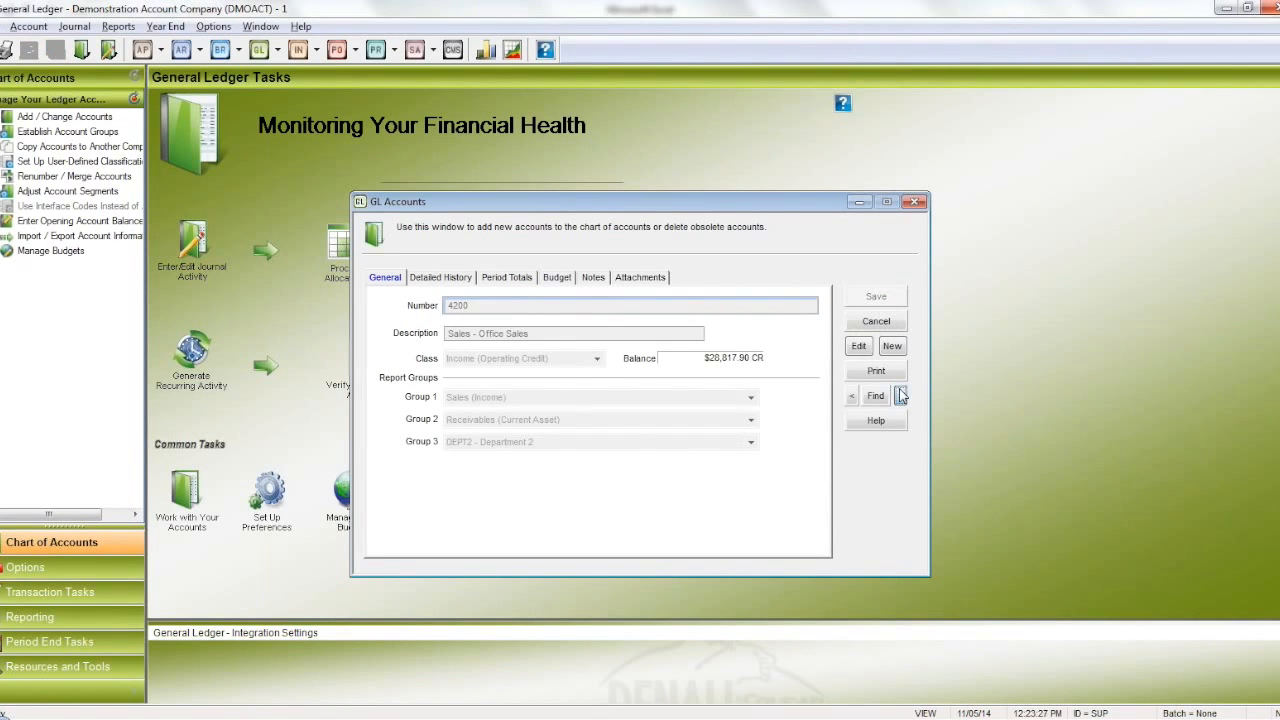
{"action": "left_click", "coordinate": [858, 346]}
{"action": "left_click", "coordinate": [751, 442]}
{"action": "left_click", "coordinate": [710, 494]}
{"action": "left_click", "coordinate": [876, 296]}
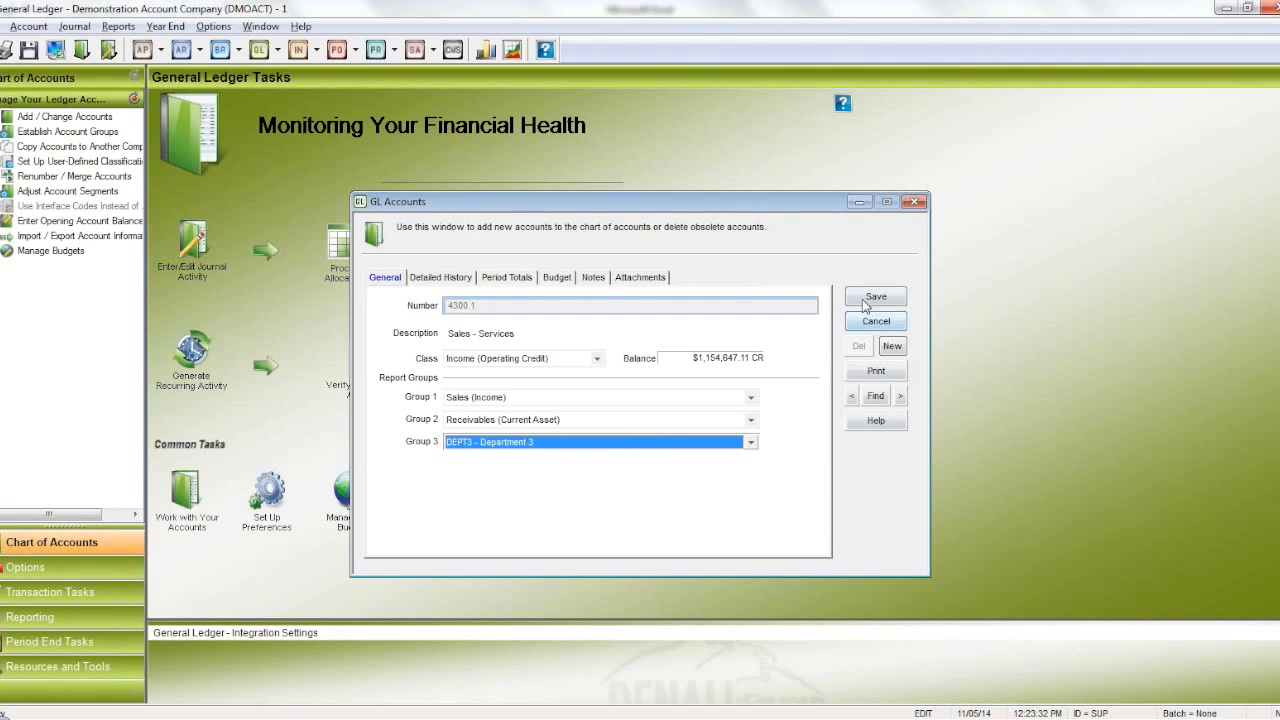
Step: Set Group 3 of account 4400, Sales- Special (DO NOT USE), to DEPT3 - Department 3, save it, and close the GL Accounts window
{"action": "left_click", "coordinate": [902, 397]}
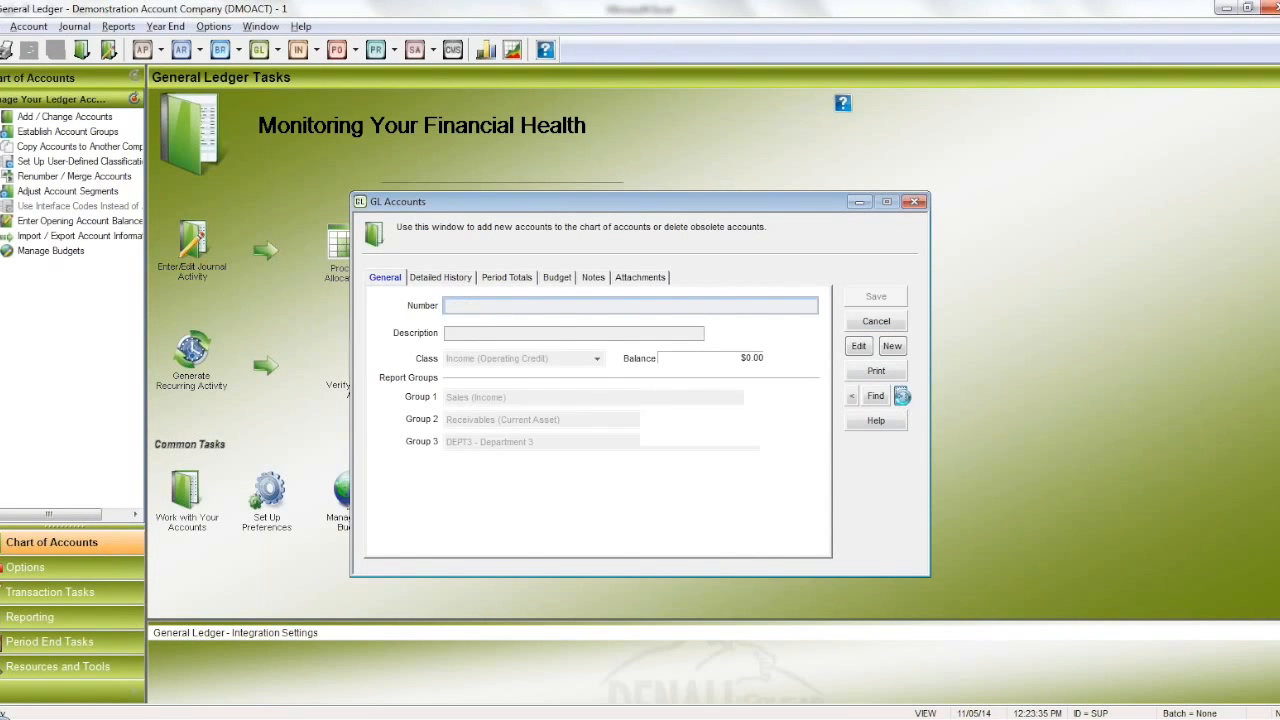
{"action": "left_click", "coordinate": [860, 346]}
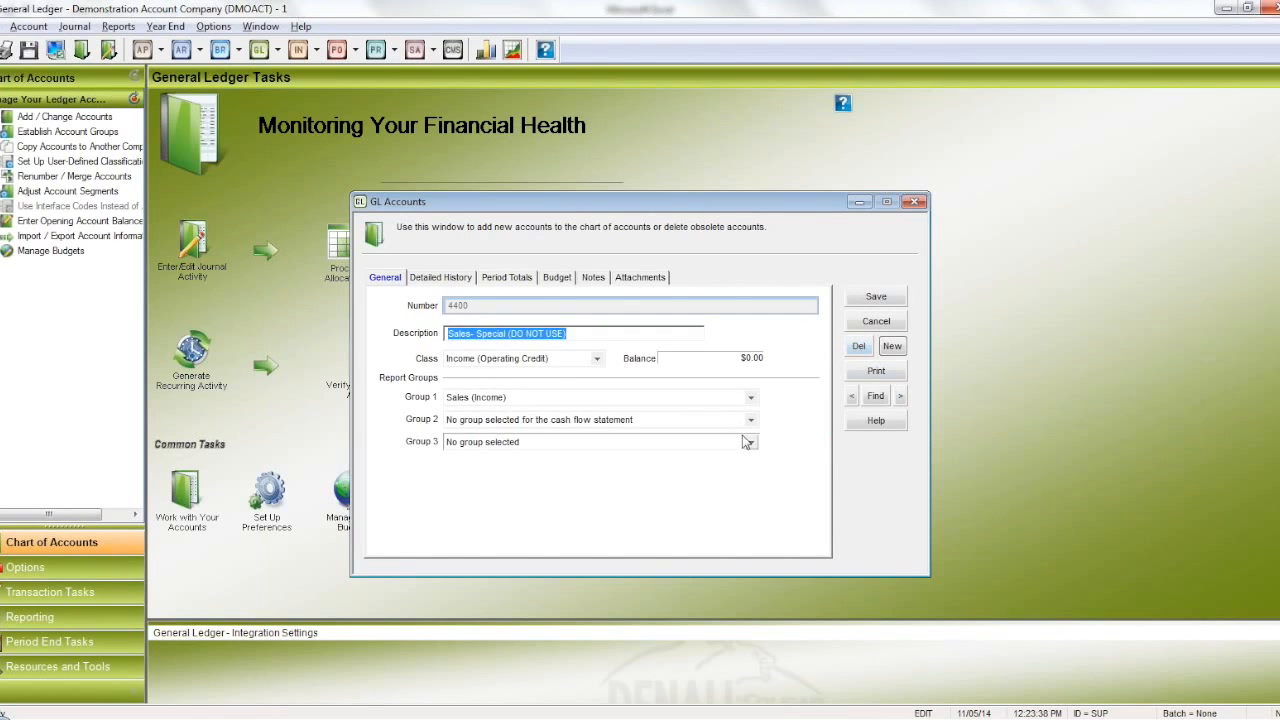
{"action": "left_click", "coordinate": [750, 442]}
{"action": "left_click", "coordinate": [735, 507]}
{"action": "left_click", "coordinate": [738, 443]}
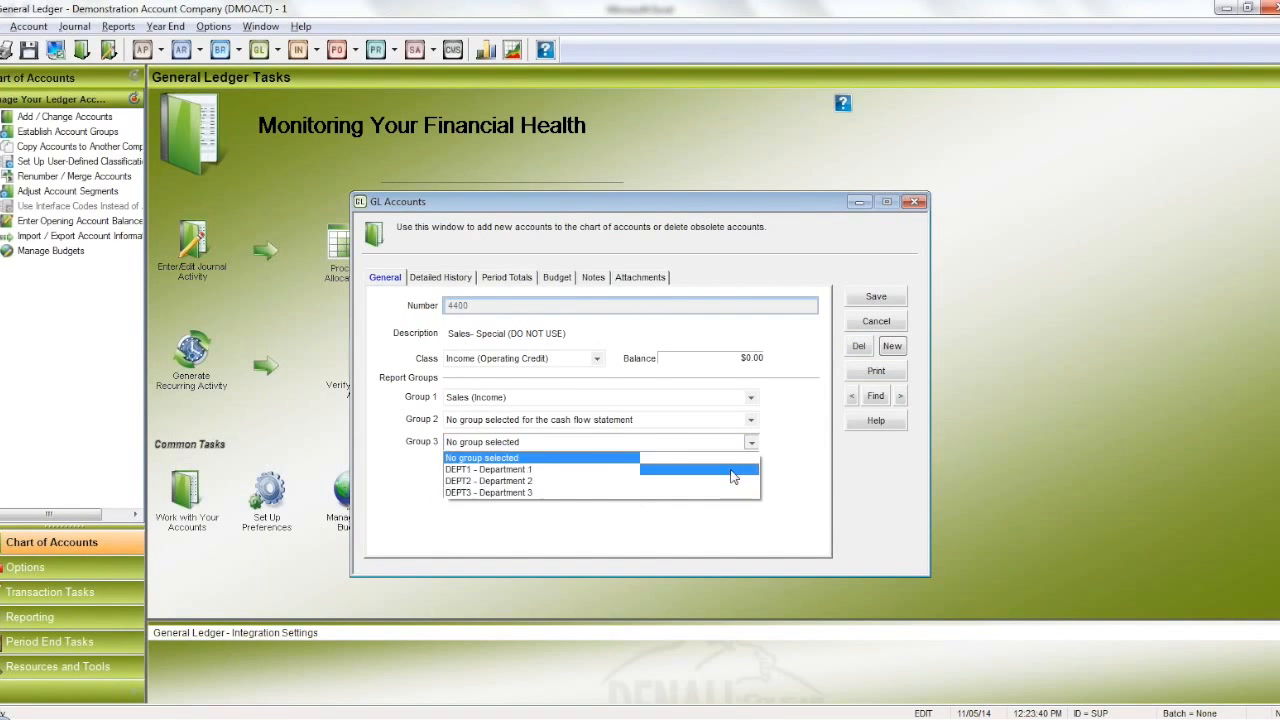
{"action": "left_click", "coordinate": [728, 493]}
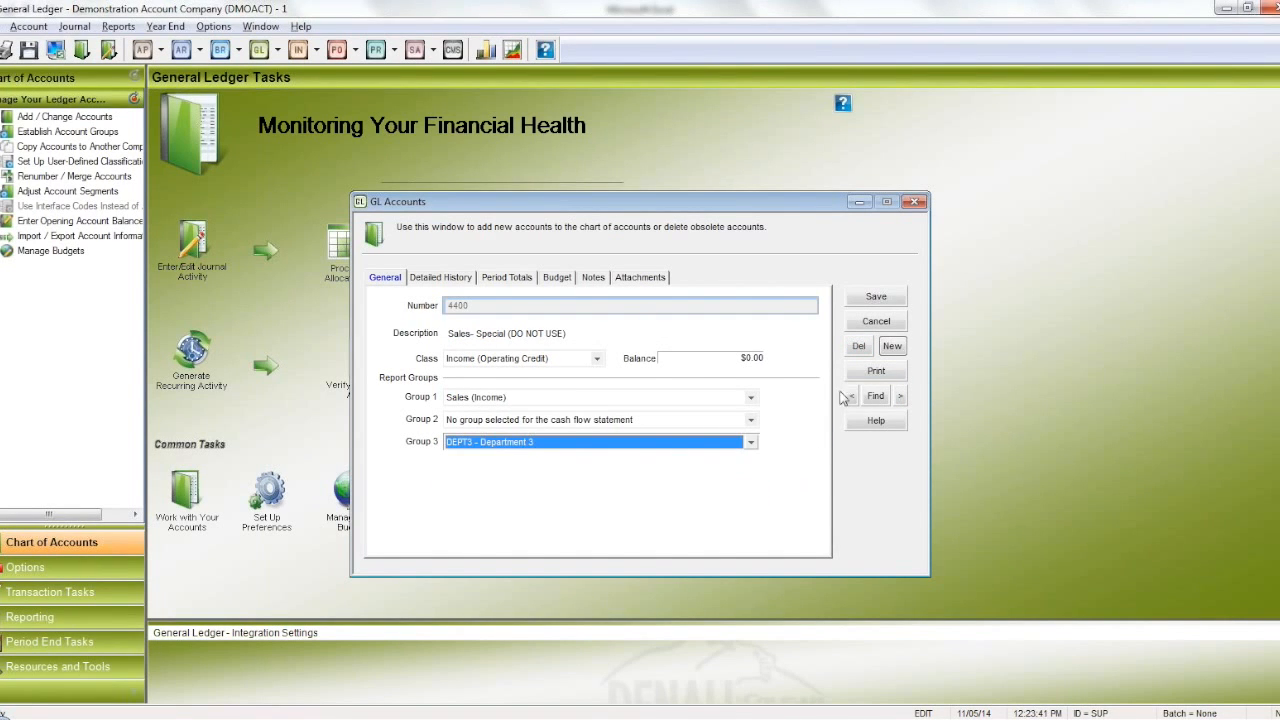
{"action": "left_click", "coordinate": [885, 301]}
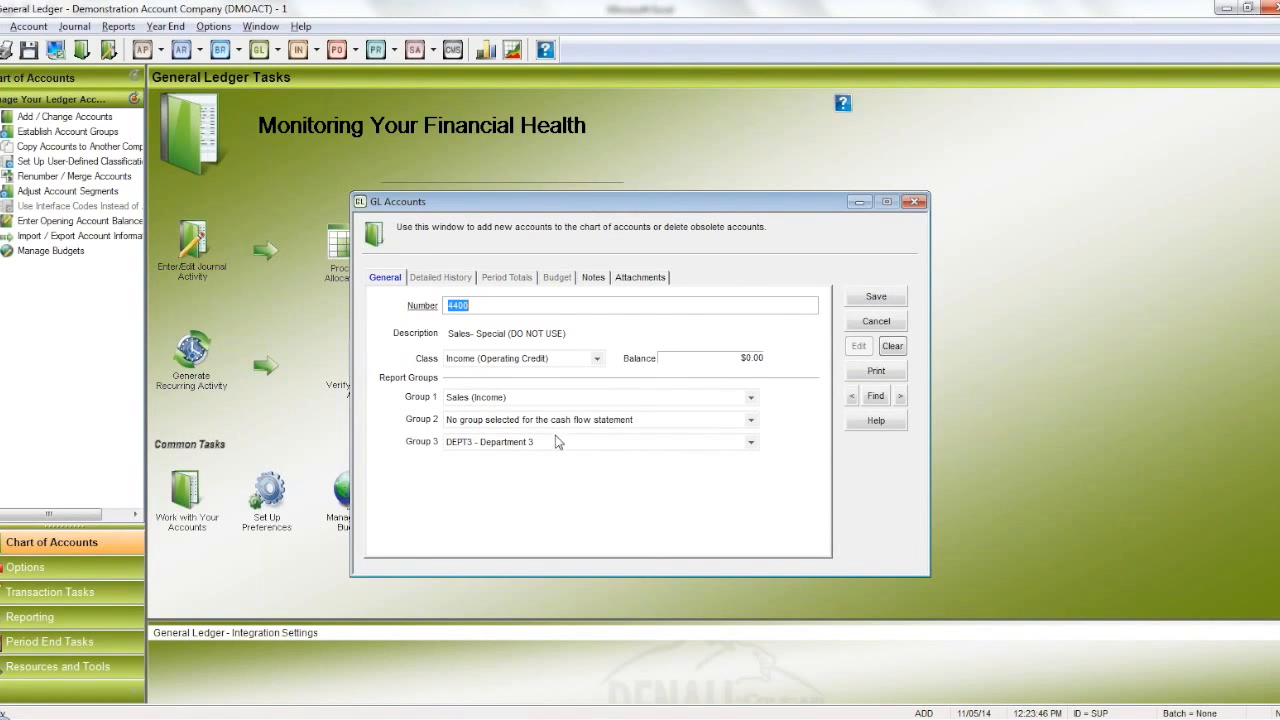
{"action": "key", "text": "Tab"}
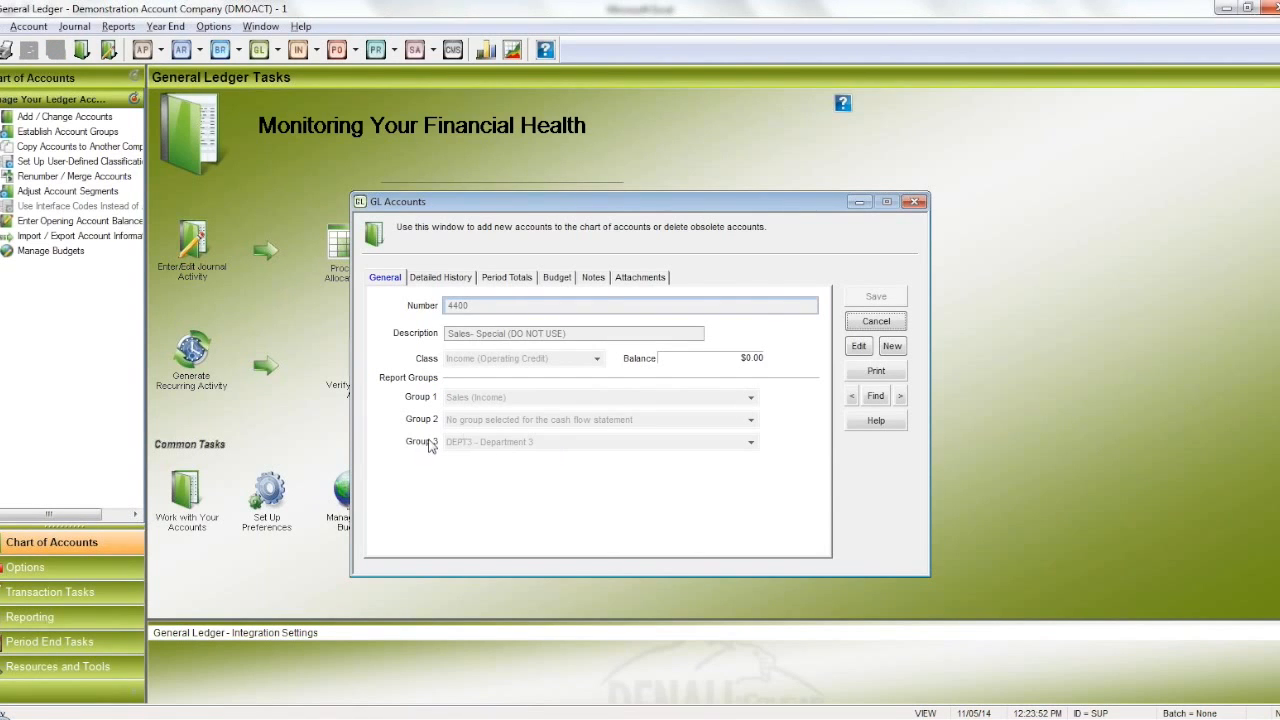
{"action": "left_click", "coordinate": [874, 322]}
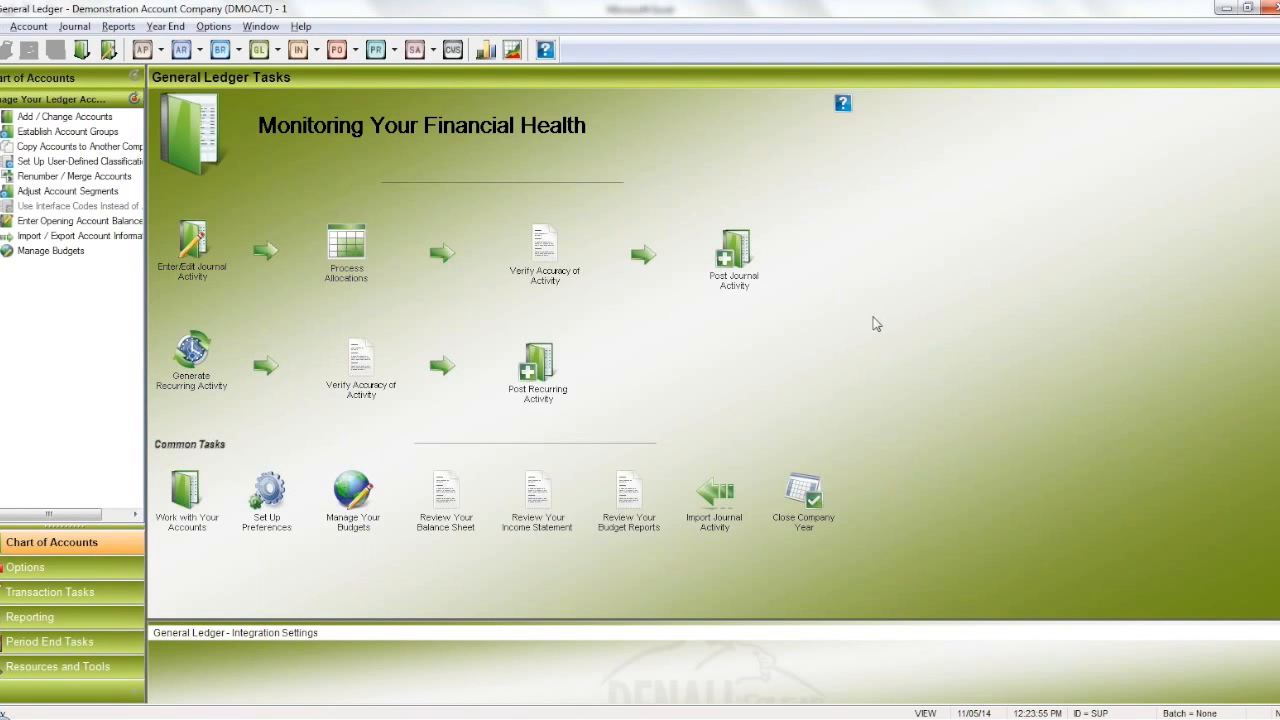
Step: Open the General Ledger spreadsheet export and choose Actual as the data source
{"action": "left_click", "coordinate": [124, 27]}
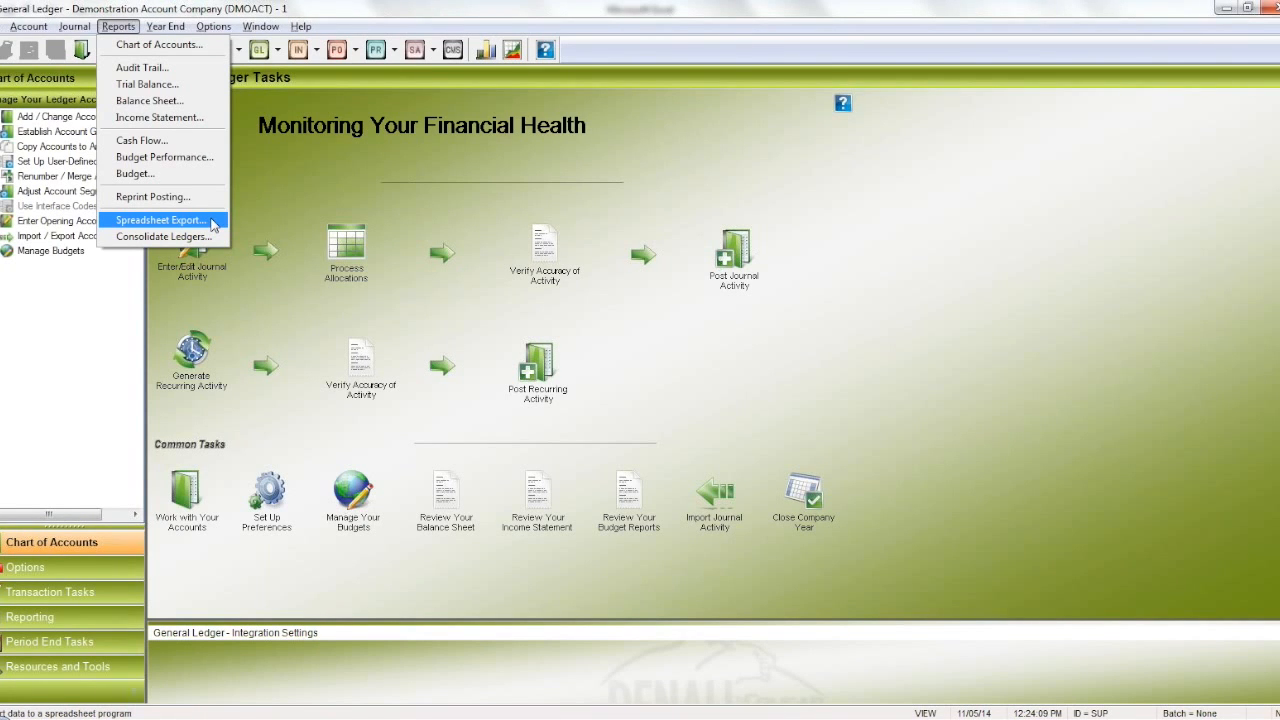
{"action": "left_click", "coordinate": [213, 224]}
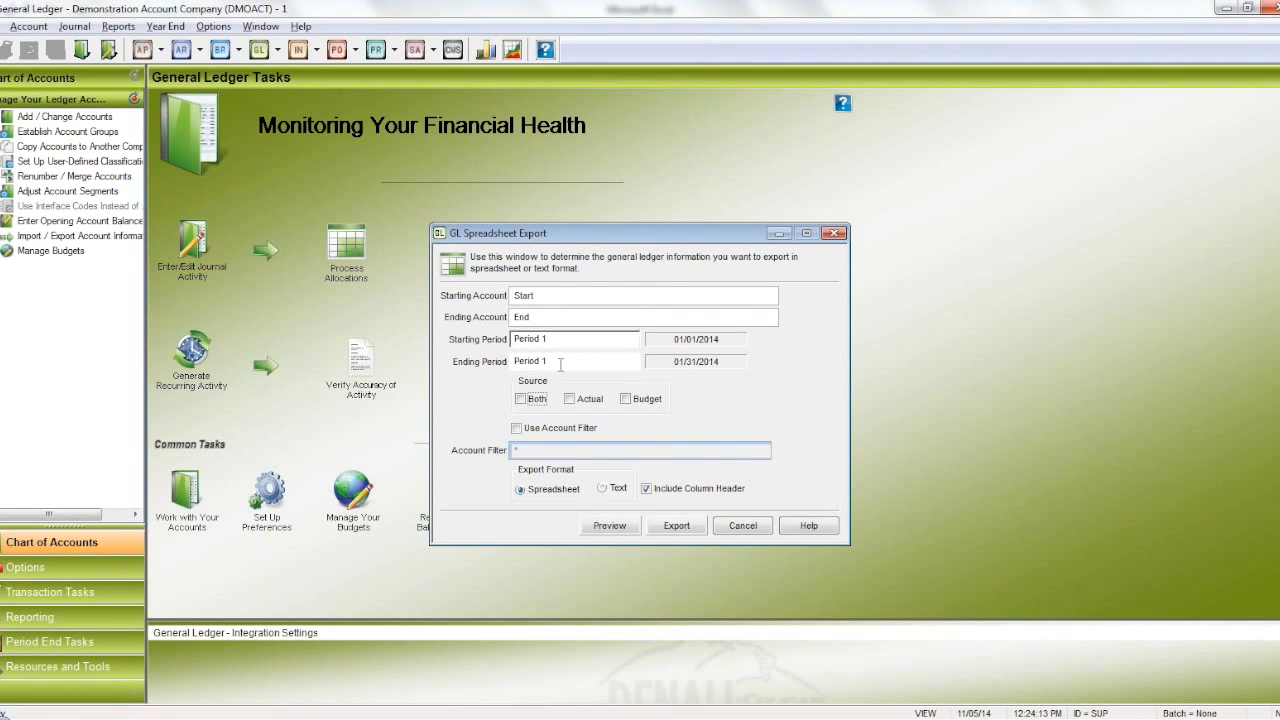
{"action": "left_click", "coordinate": [584, 399]}
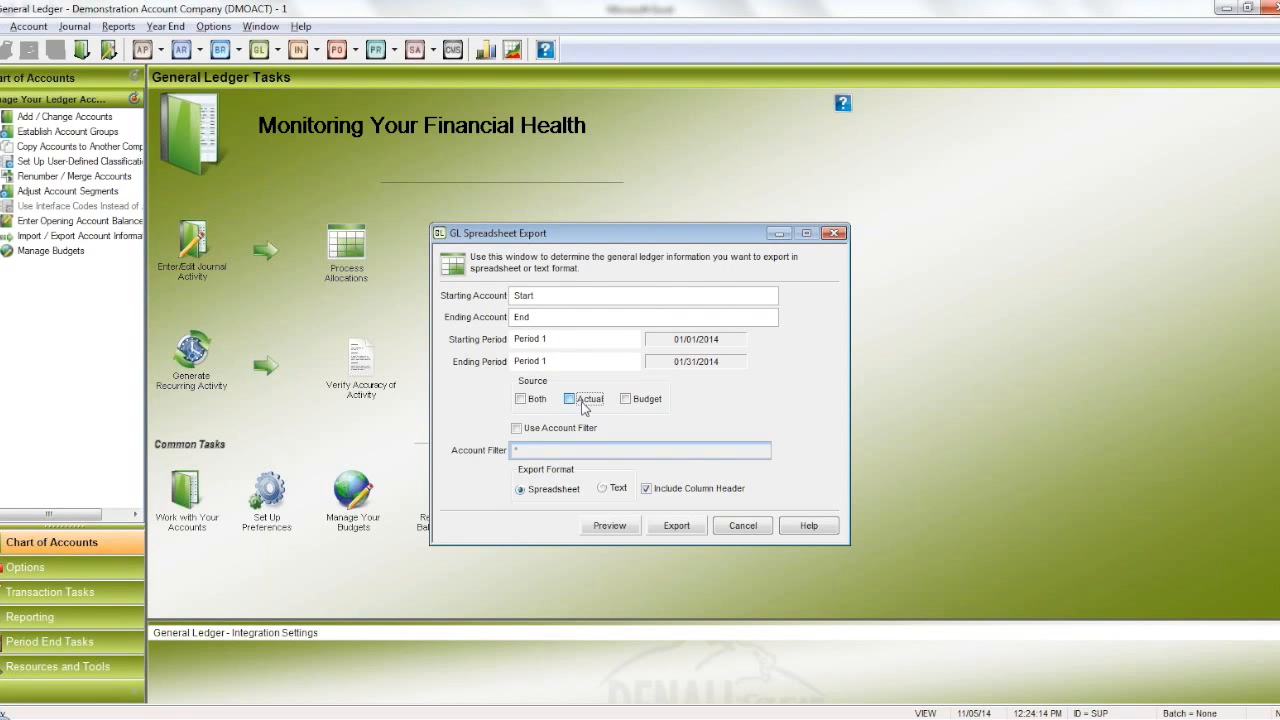
{"action": "left_click", "coordinate": [527, 436]}
{"action": "left_click", "coordinate": [530, 449]}
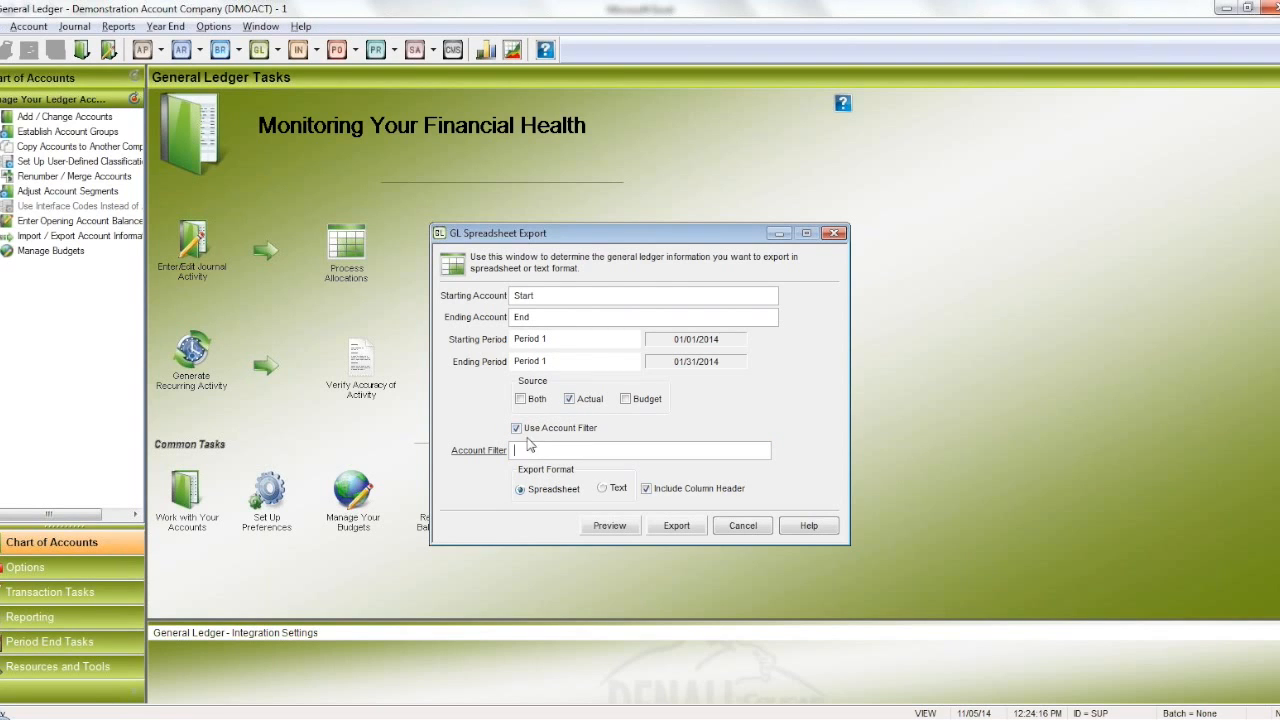
{"action": "left_click", "coordinate": [518, 432]}
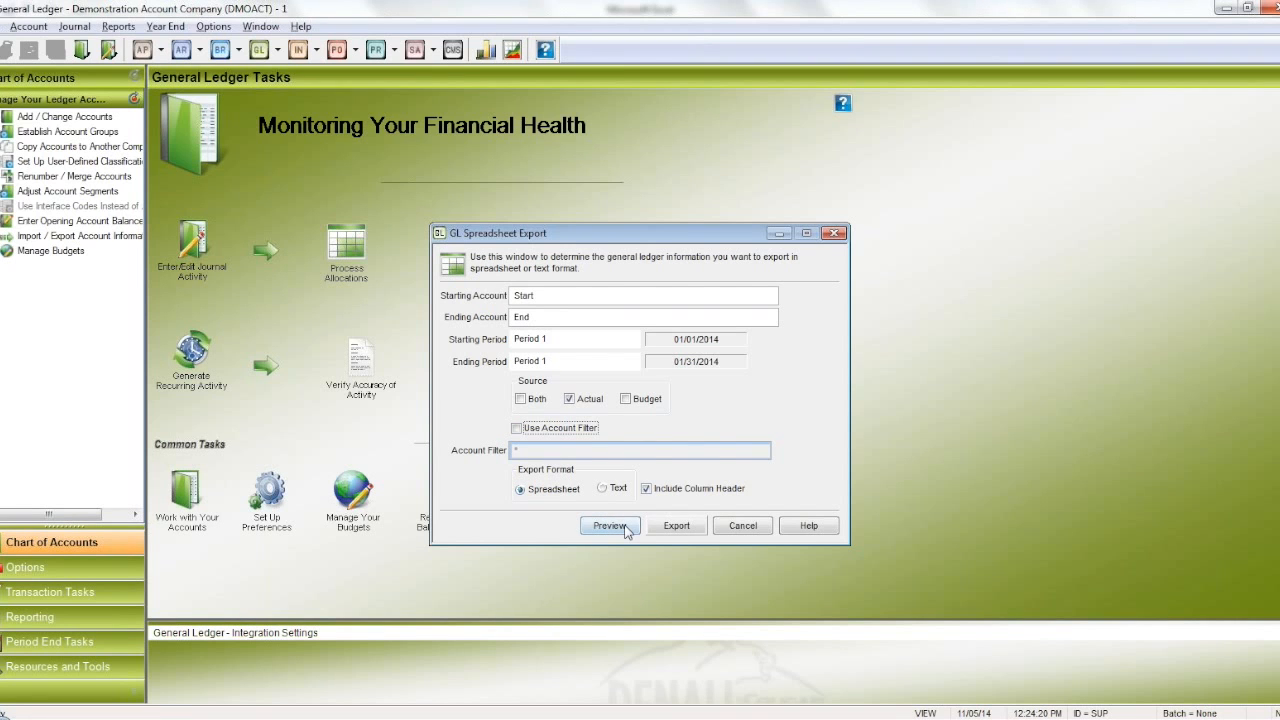
Step: Export the ledger data in spreadsheet format and show the exported workbook Book2 maximized in Excel
{"action": "left_click", "coordinate": [677, 527]}
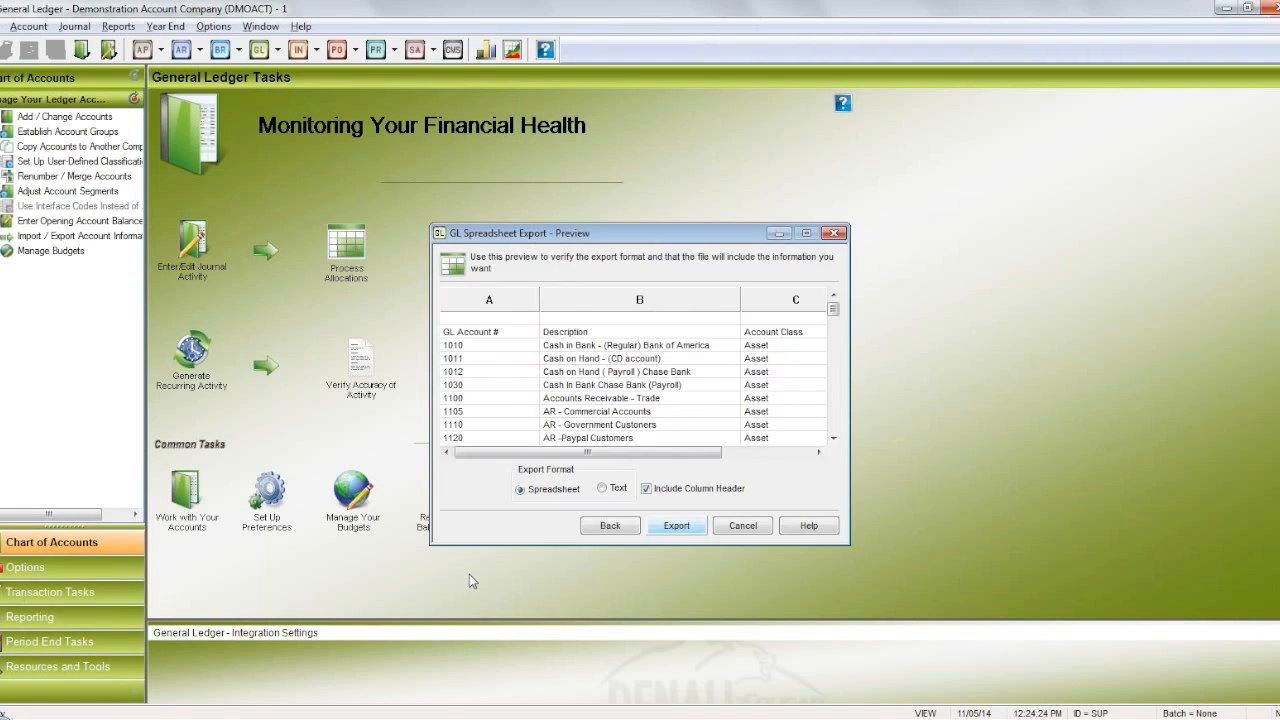
{"action": "left_click", "coordinate": [388, 719]}
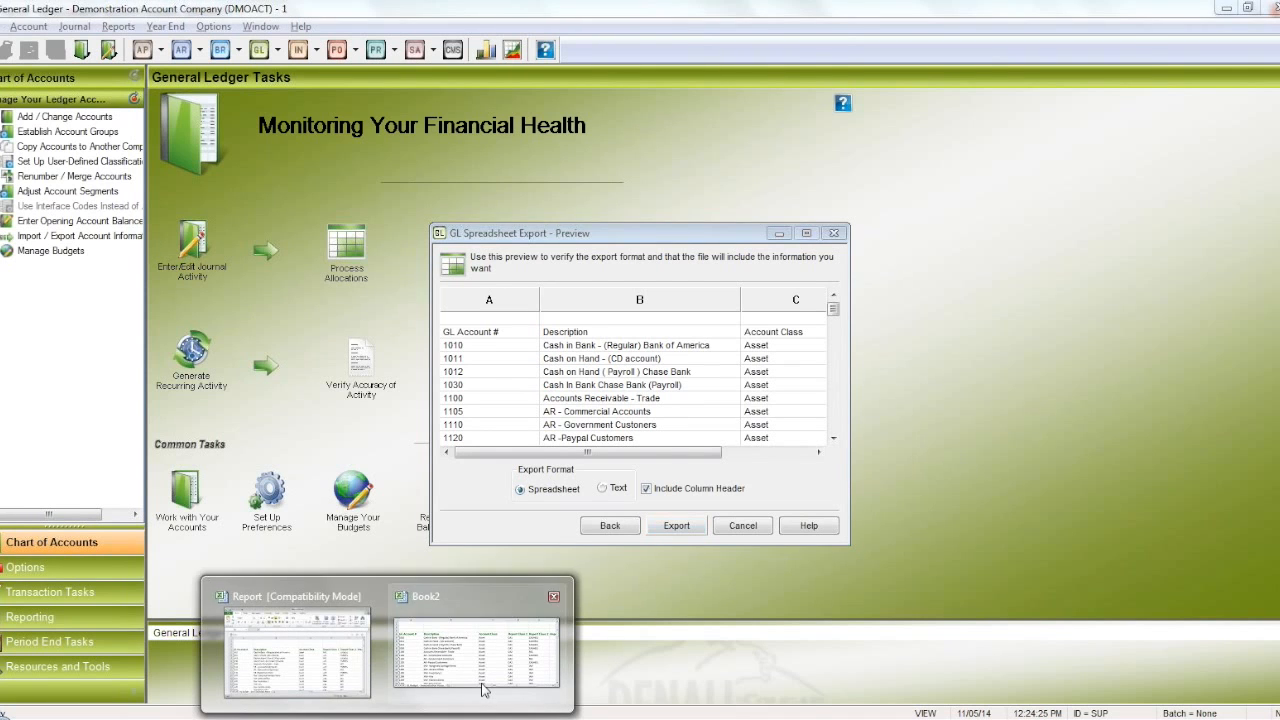
{"action": "left_click", "coordinate": [478, 655]}
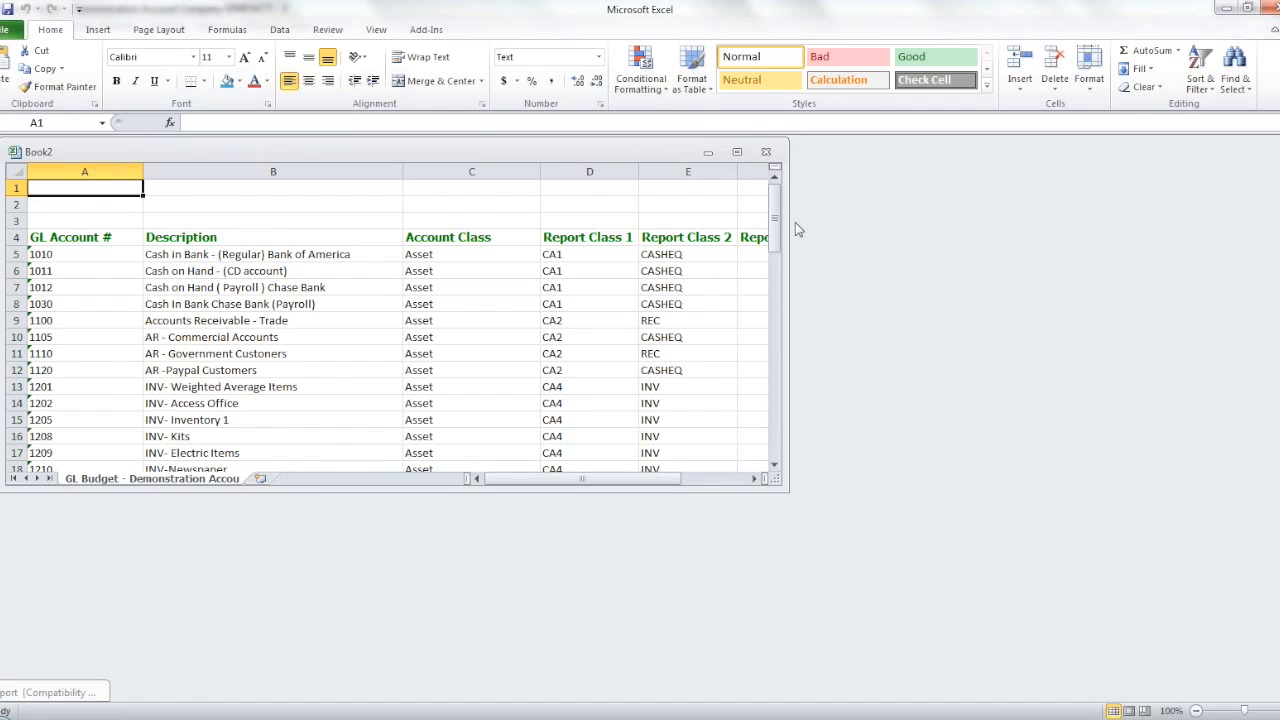
{"action": "left_click", "coordinate": [737, 151]}
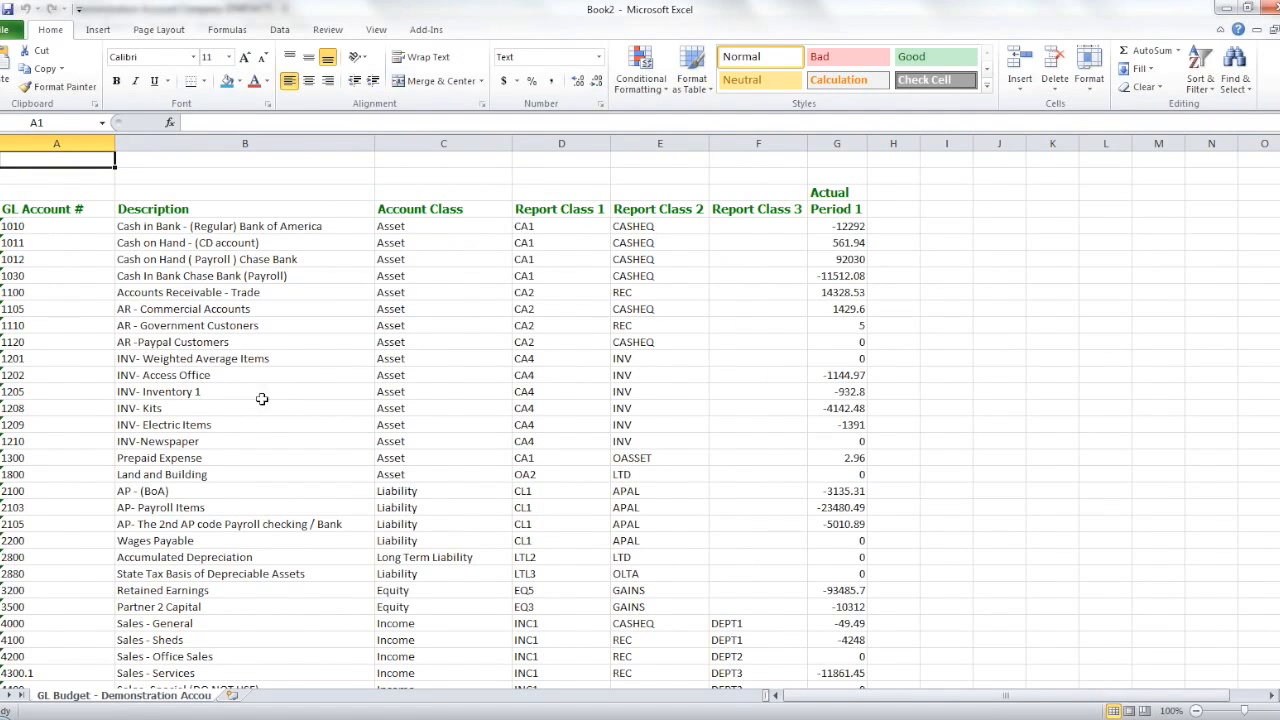
Step: Examine the exported Period 1 actual amounts, the report class columns, and the Report Class 3 department codes of the sales accounts
{"action": "left_click", "coordinate": [850, 226]}
{"action": "left_click", "coordinate": [852, 244]}
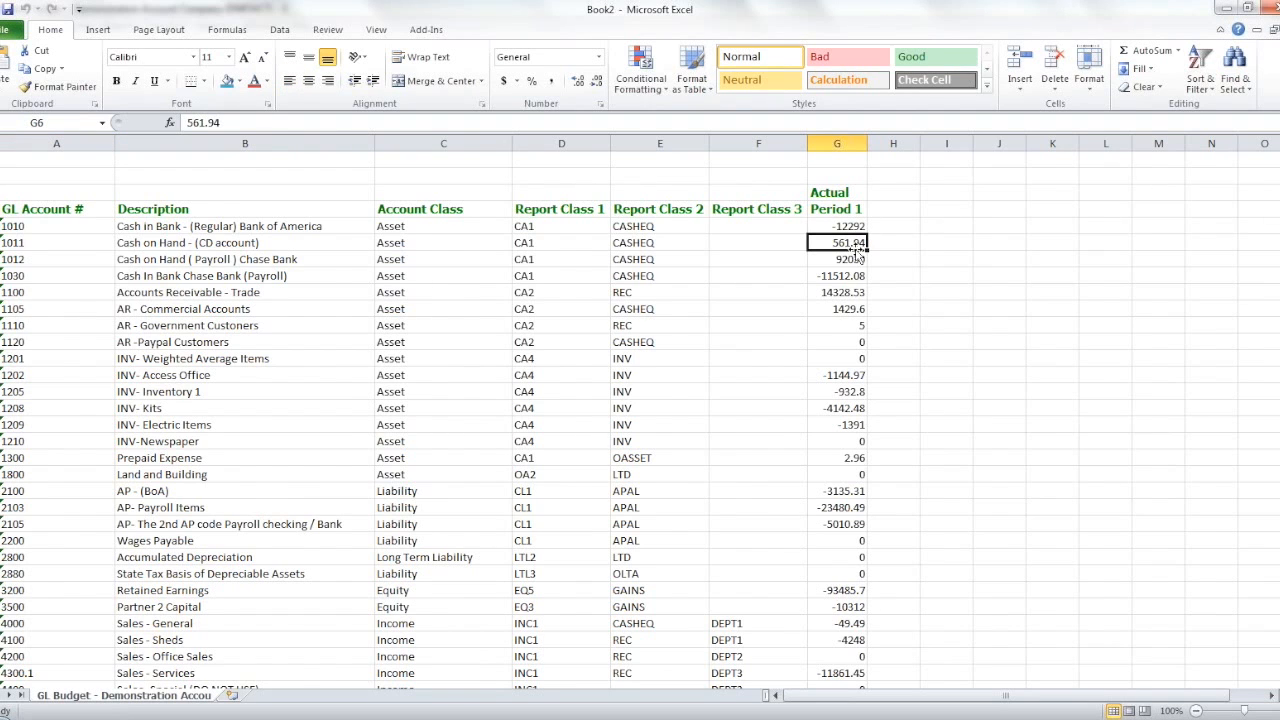
{"action": "left_click", "coordinate": [852, 276]}
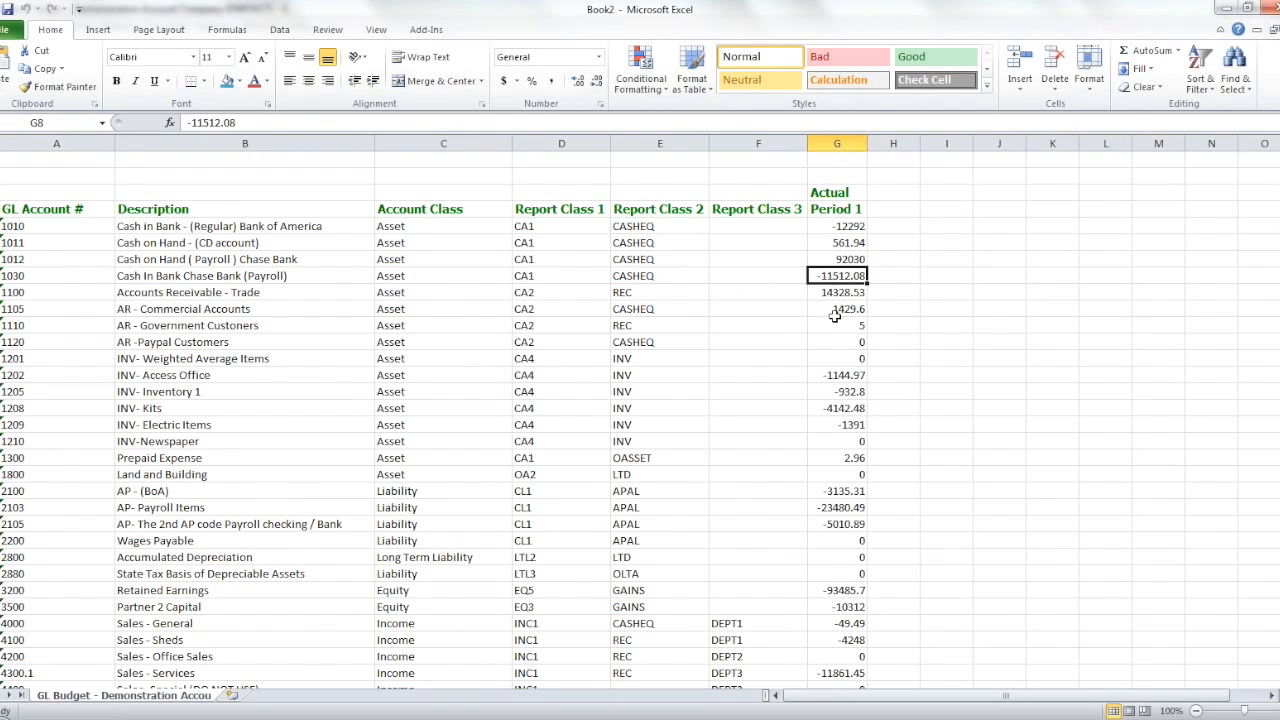
{"action": "left_click", "coordinate": [586, 212]}
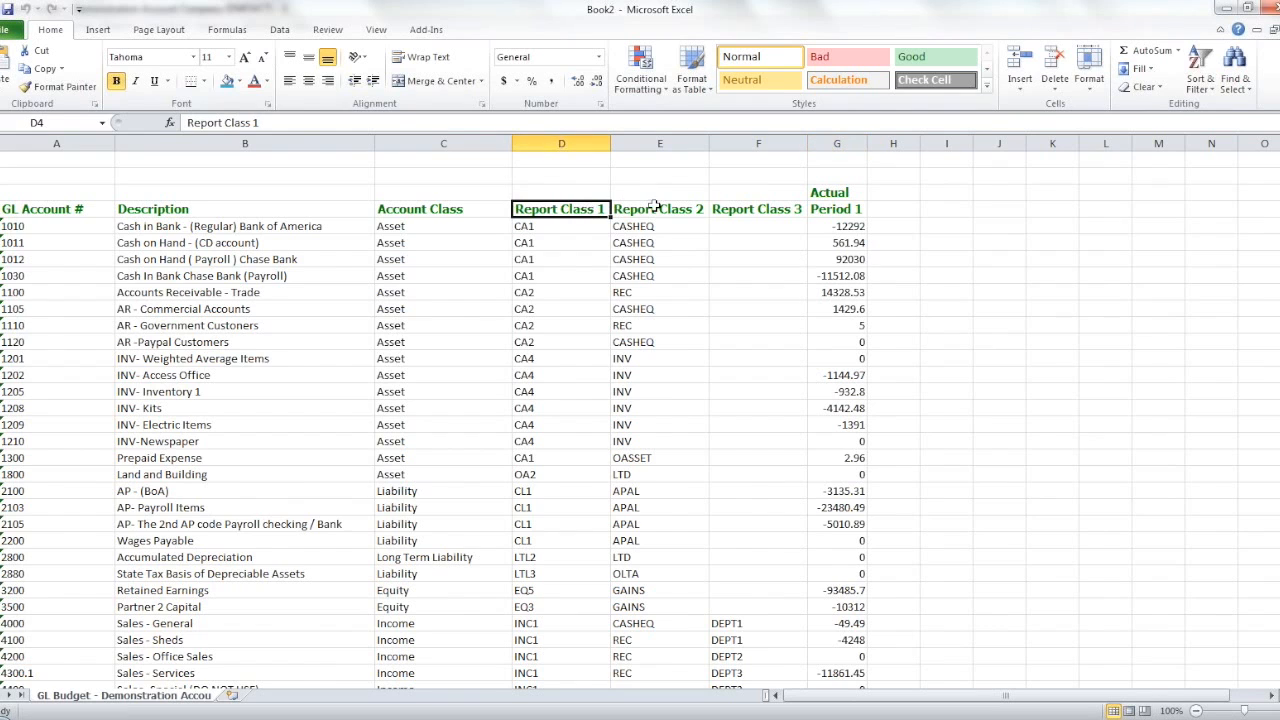
{"action": "left_click", "coordinate": [665, 211]}
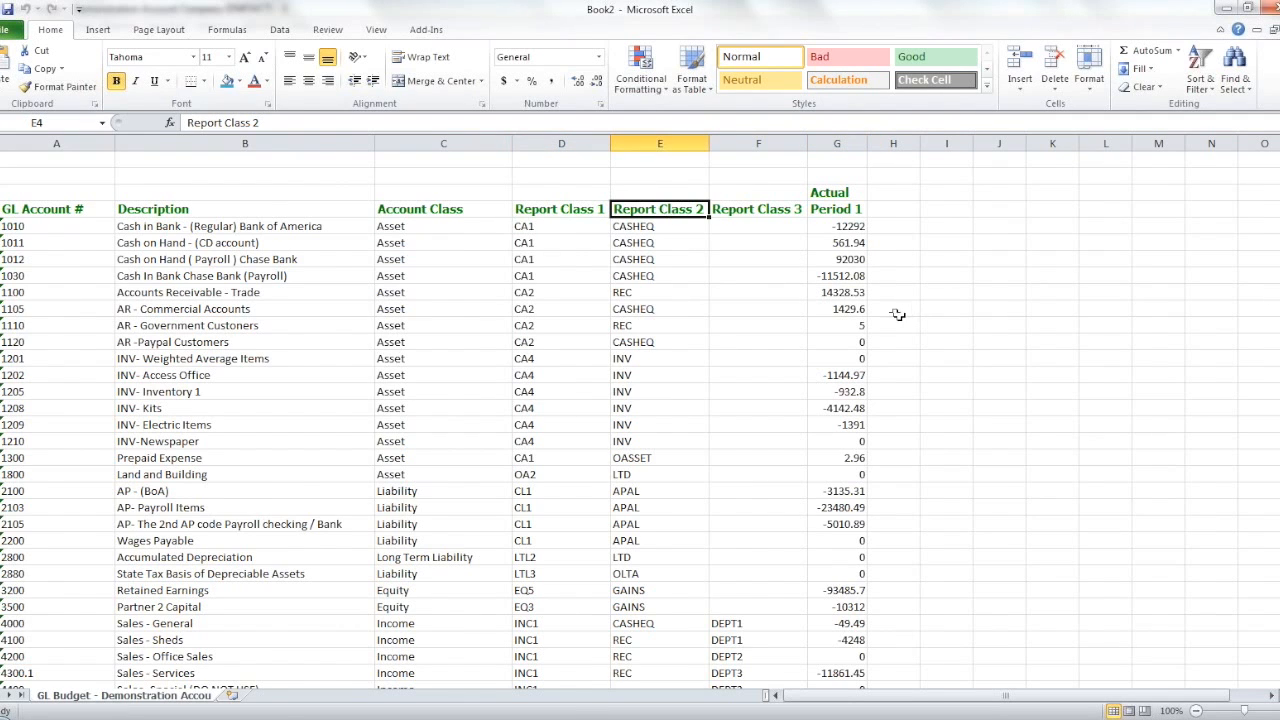
{"action": "scroll", "coordinate": [898, 314], "scroll_direction": "down", "scroll_amount": 1}
{"action": "key", "text": "Right"}
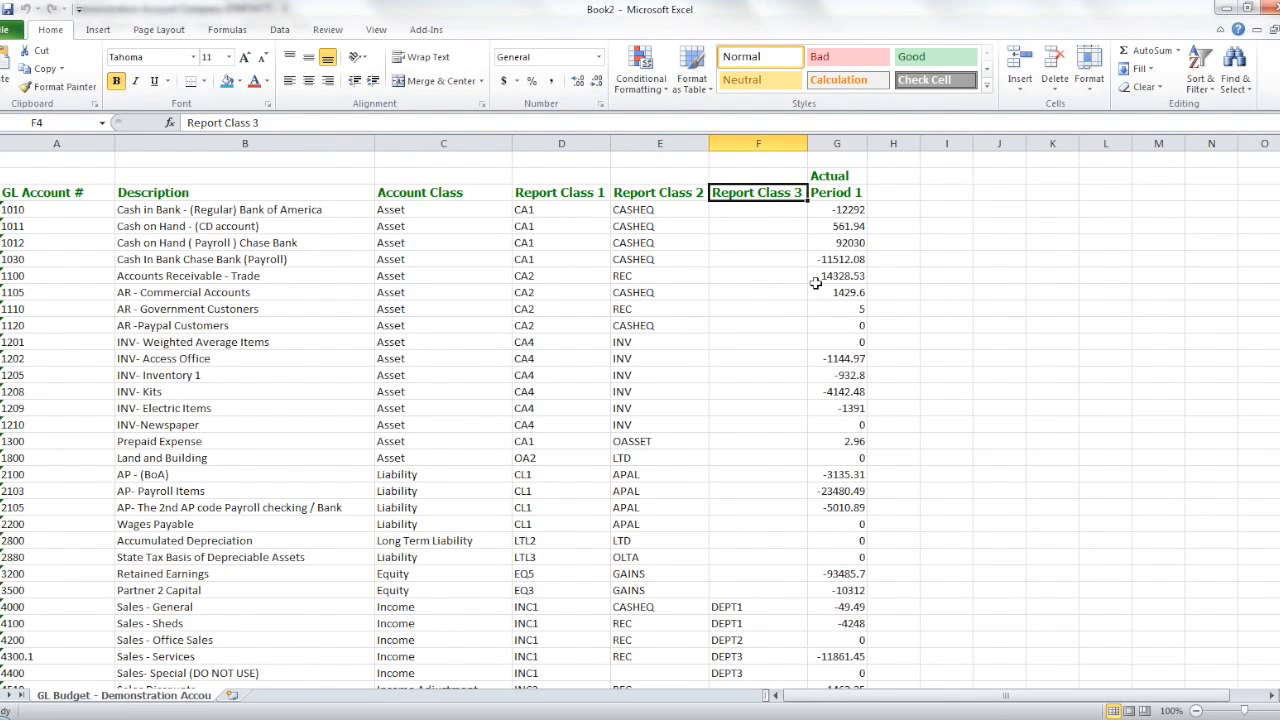
{"action": "scroll", "coordinate": [800, 450], "scroll_direction": "down", "scroll_amount": 2}
{"action": "left_click", "coordinate": [733, 575]}
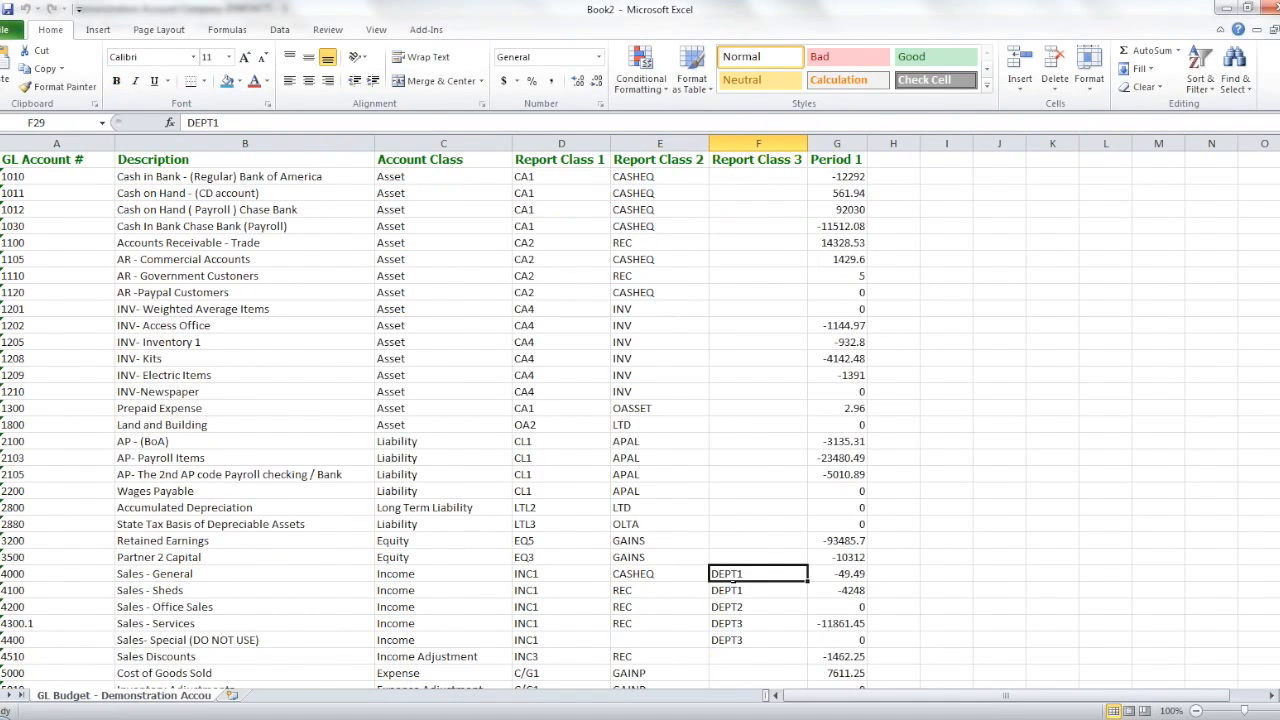
{"action": "left_click", "coordinate": [744, 596]}
{"action": "left_click", "coordinate": [747, 607]}
{"action": "left_click", "coordinate": [752, 624]}
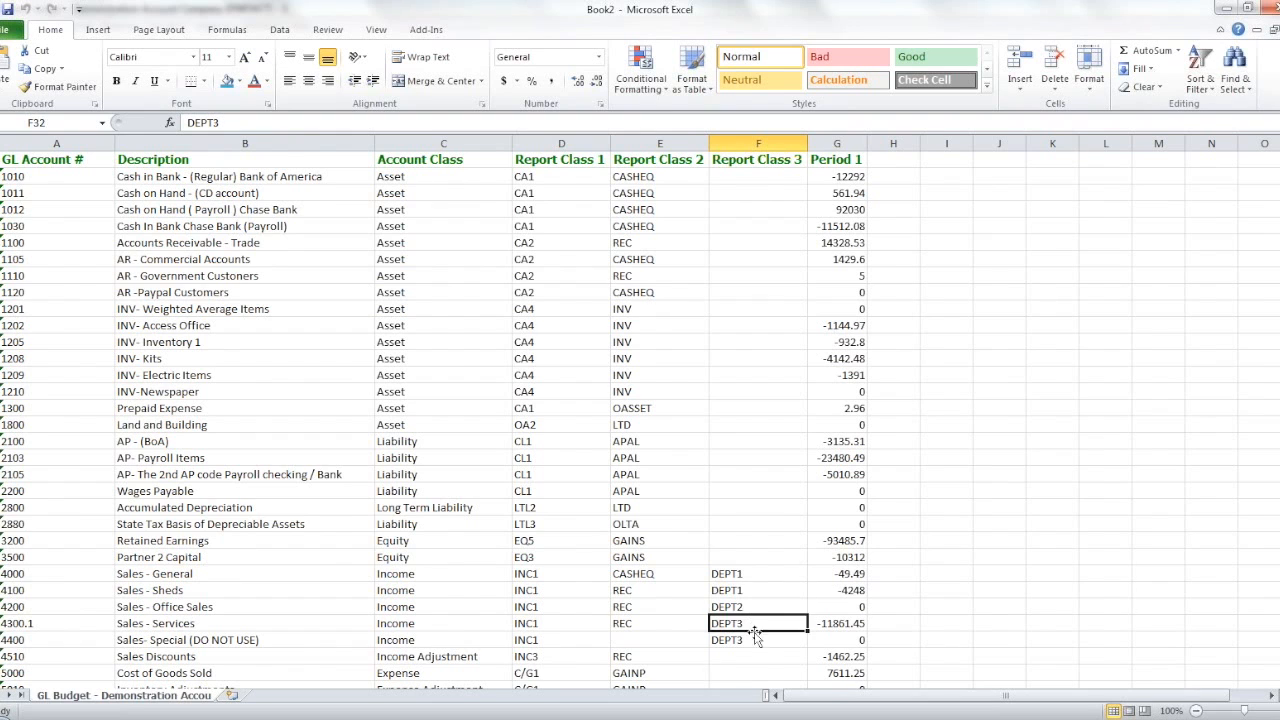
Step: Add a blank worksheet to the workbook and return to the GL Budget sheet with the ledger data
{"action": "left_click", "coordinate": [754, 644]}
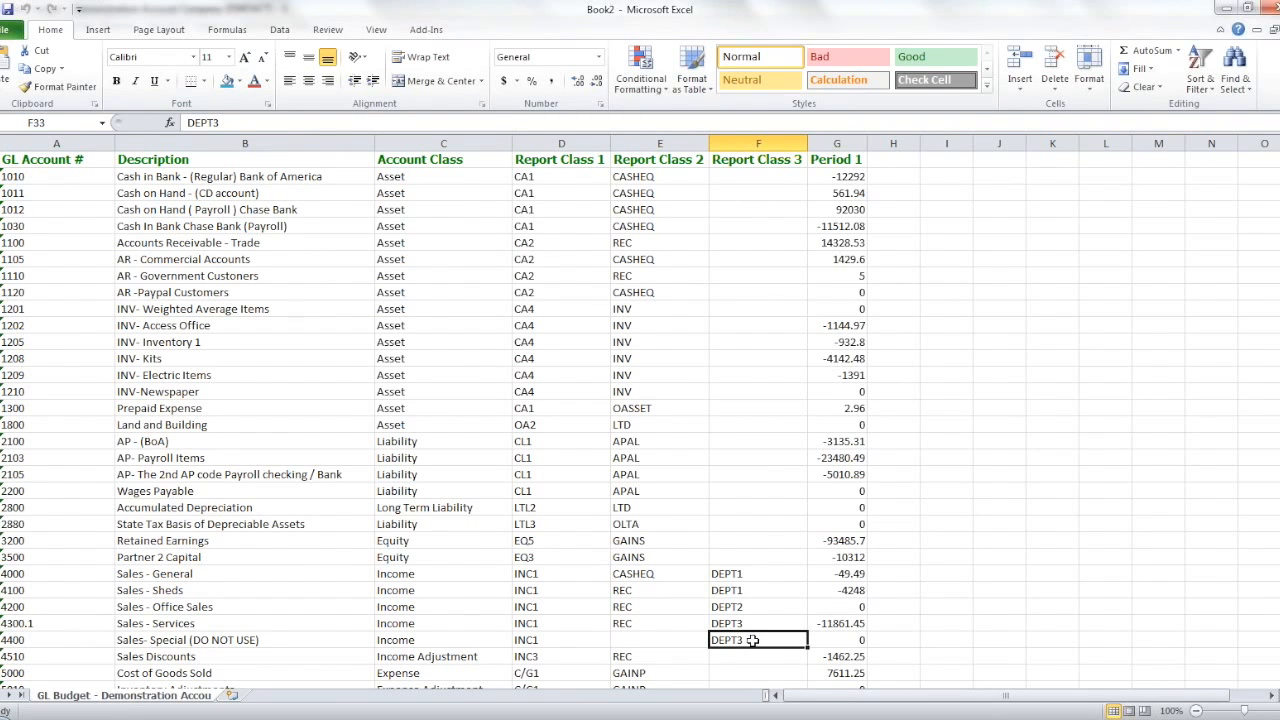
{"action": "scroll", "coordinate": [690, 577], "scroll_direction": "up", "scroll_amount": 1}
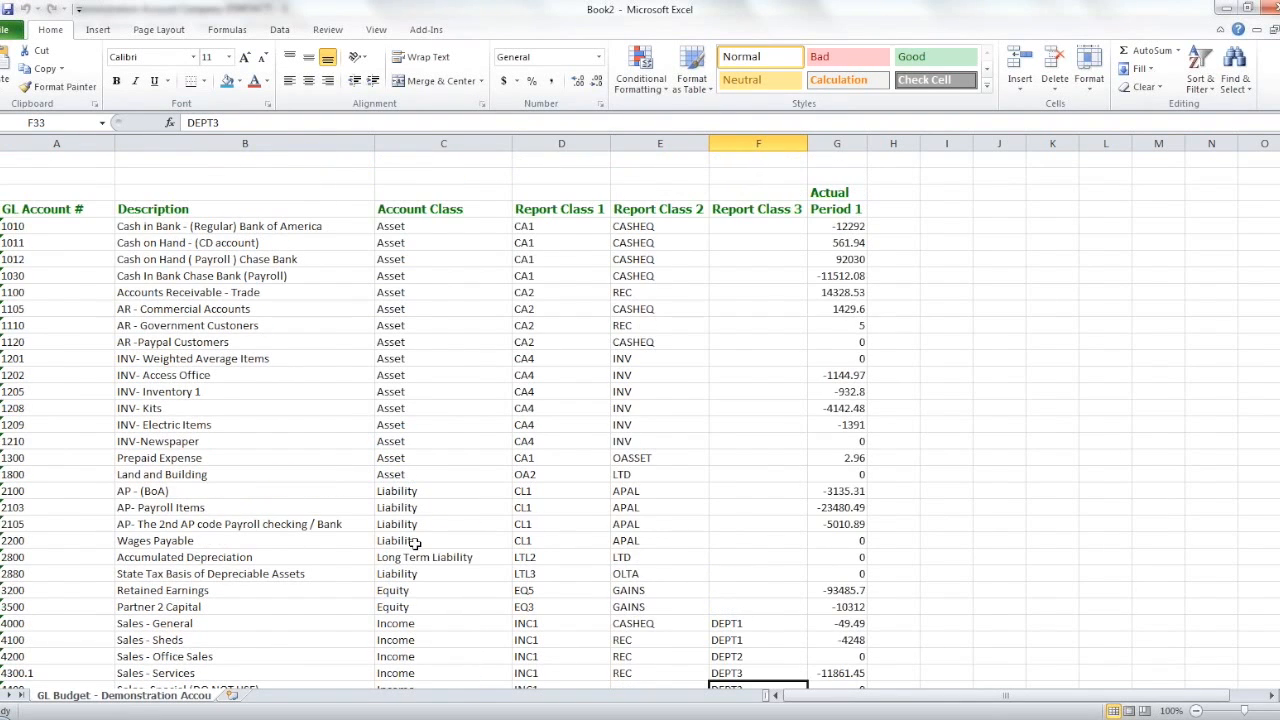
{"action": "left_click", "coordinate": [233, 695]}
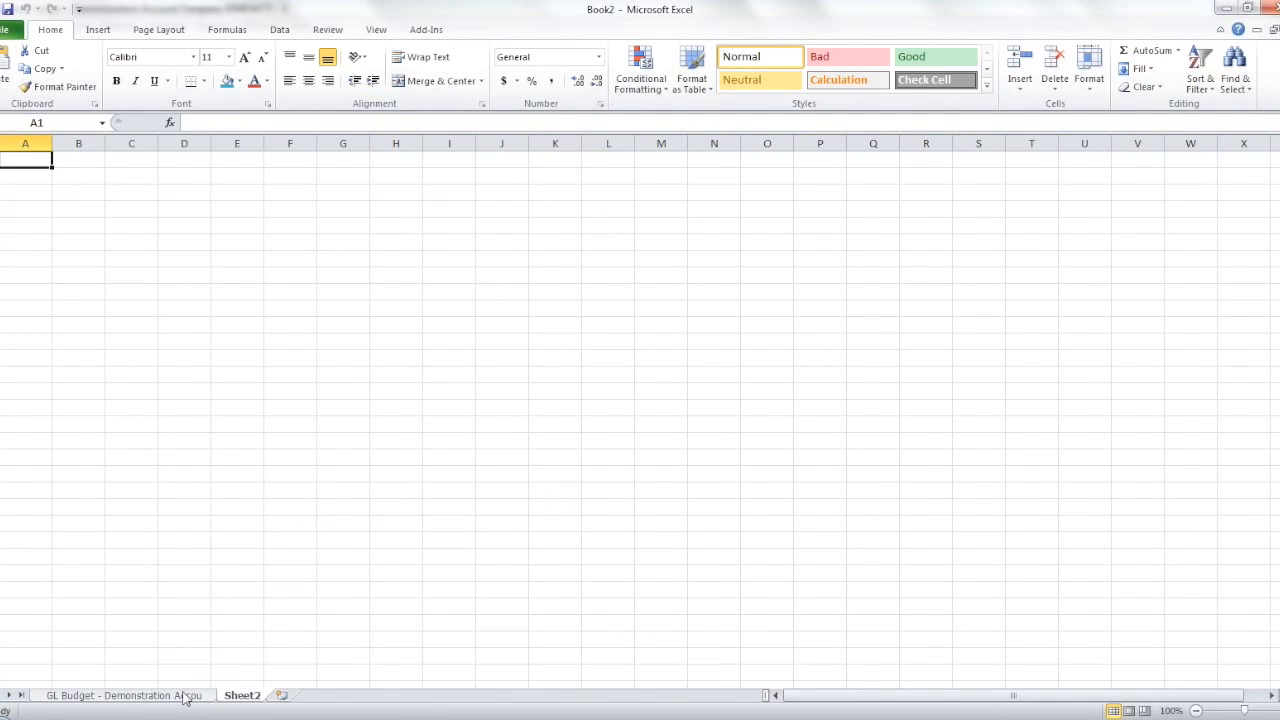
{"action": "left_click", "coordinate": [185, 697]}
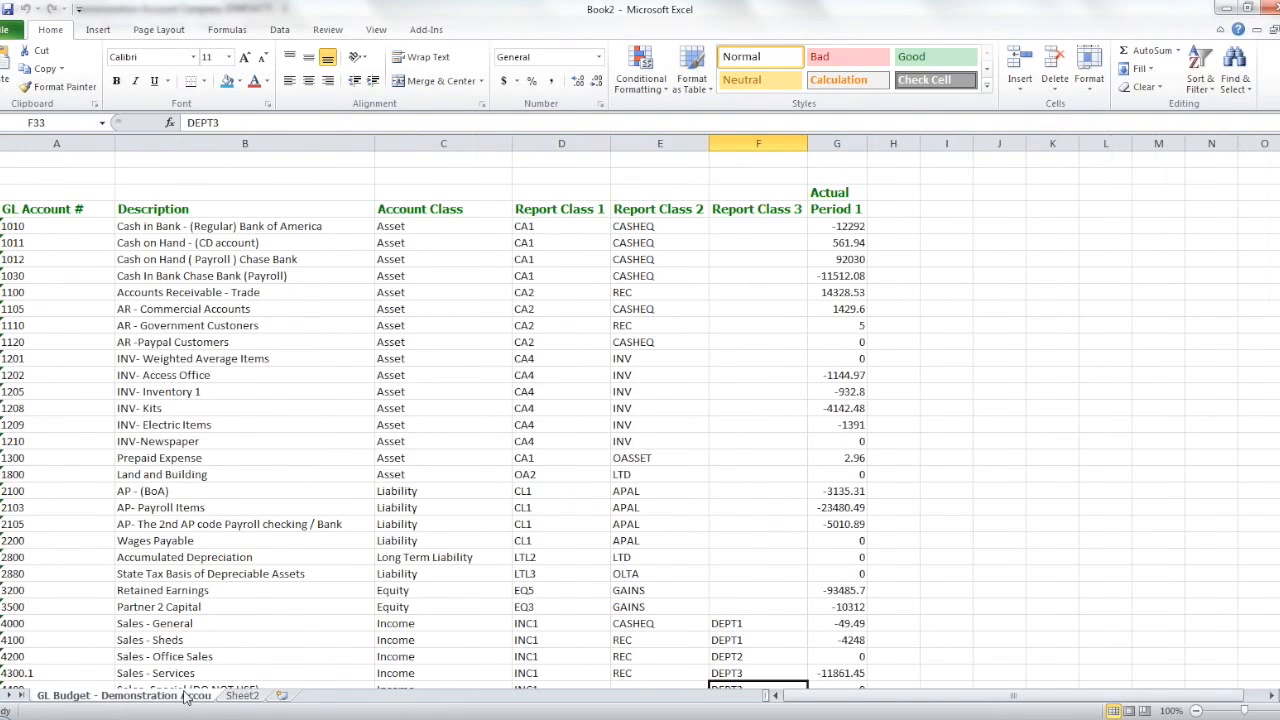
Step: Compare the blank worksheet's space for a custom report with the GL Budget sheet's DEPT1 sales accounts
{"action": "left_click", "coordinate": [243, 695]}
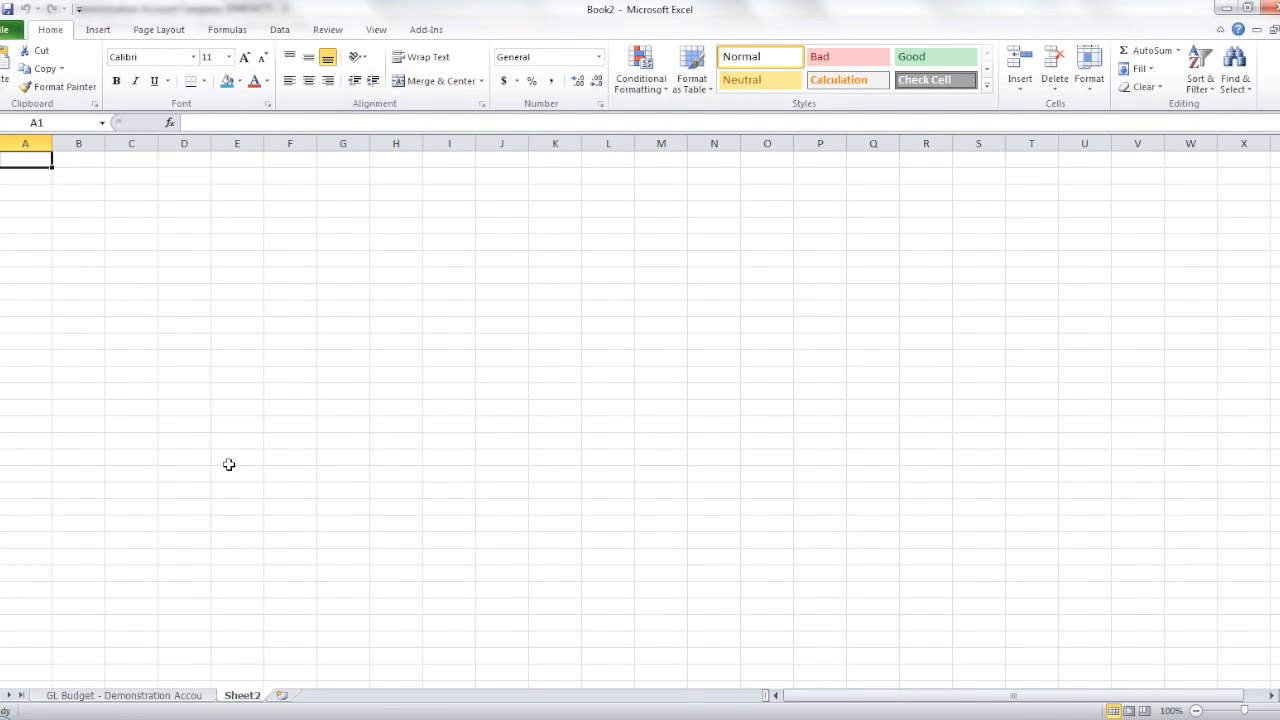
{"action": "left_click", "coordinate": [124, 696]}
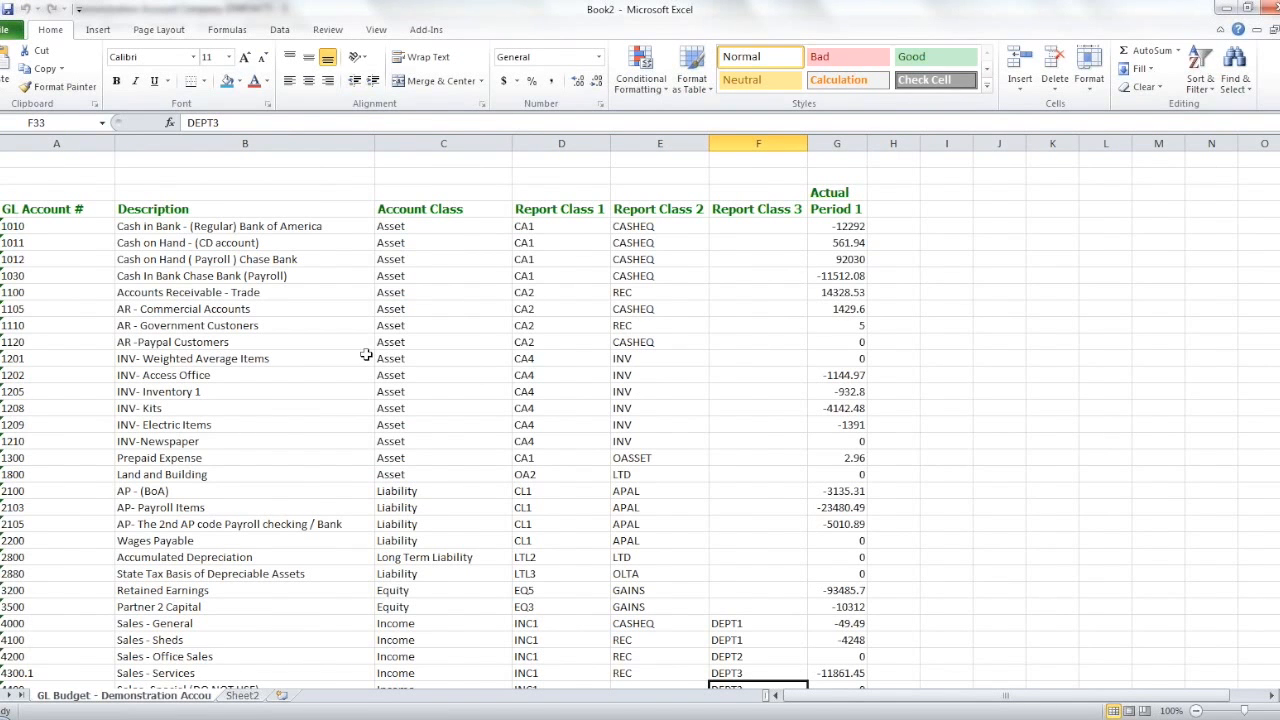
{"action": "left_click", "coordinate": [240, 696]}
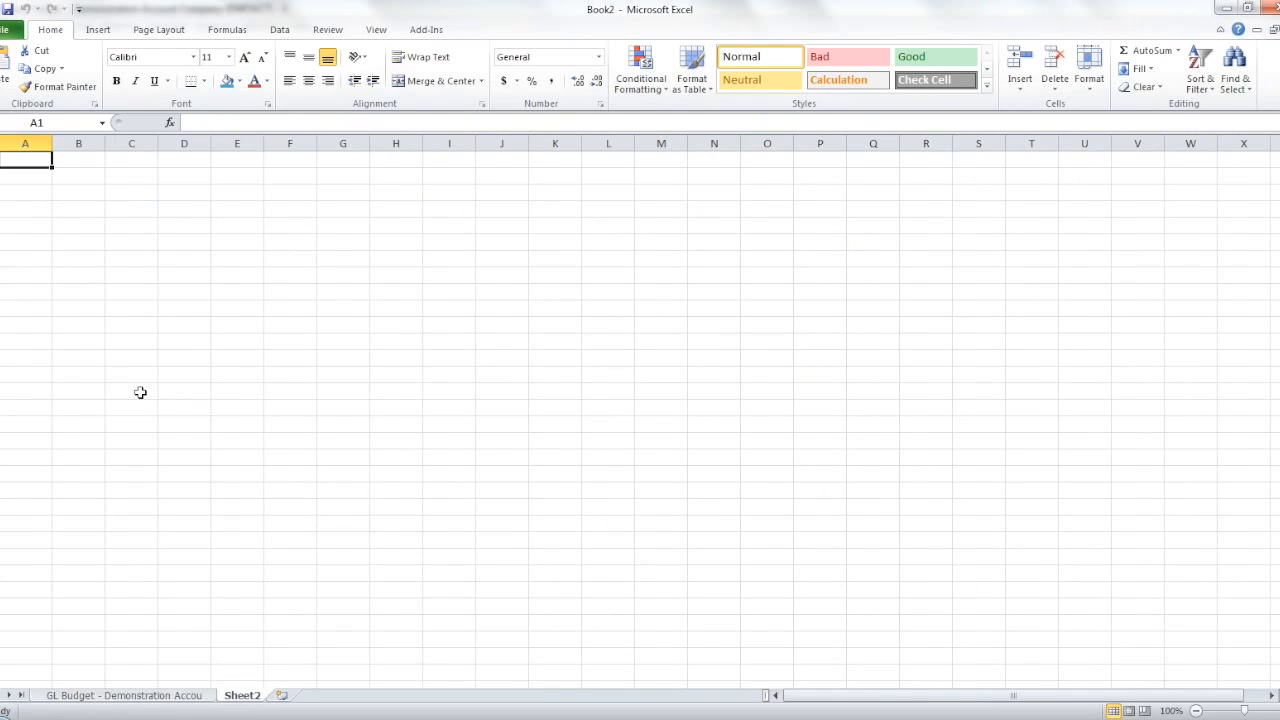
{"action": "left_click", "coordinate": [176, 697]}
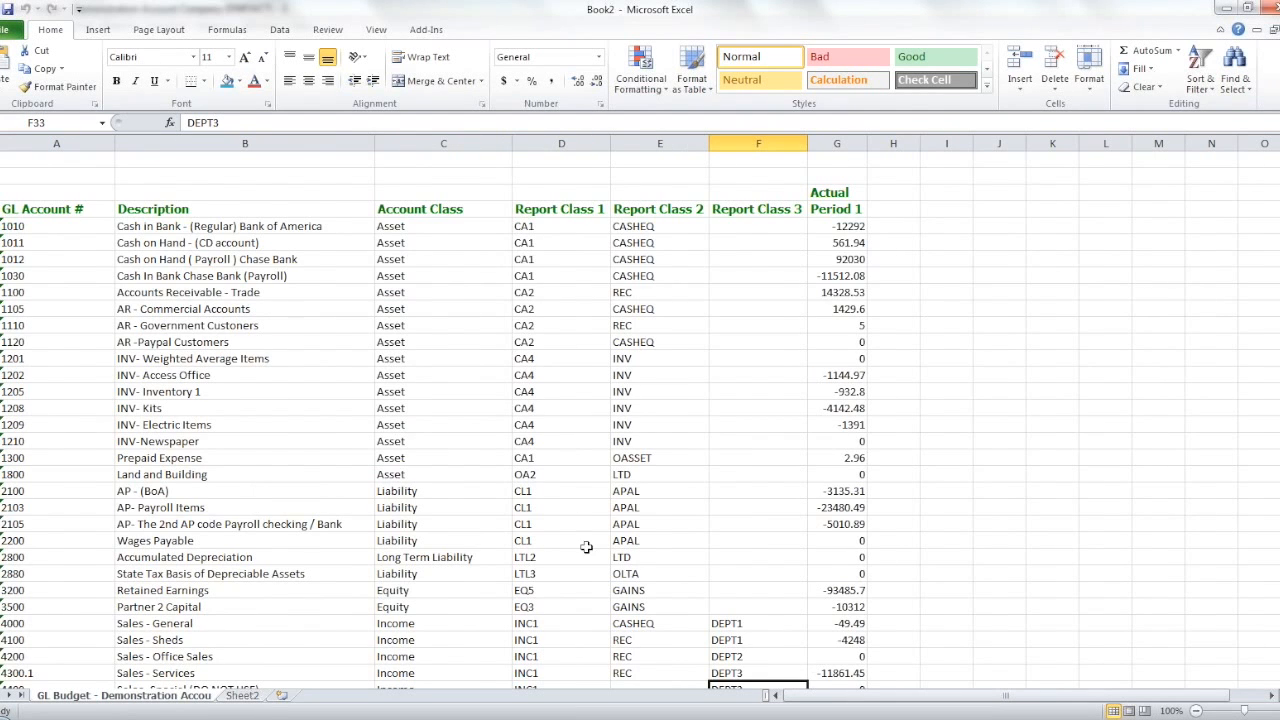
{"action": "scroll", "coordinate": [667, 545], "scroll_direction": "down", "scroll_amount": 2}
{"action": "left_click", "coordinate": [735, 556]}
{"action": "left_click", "coordinate": [729, 575]}
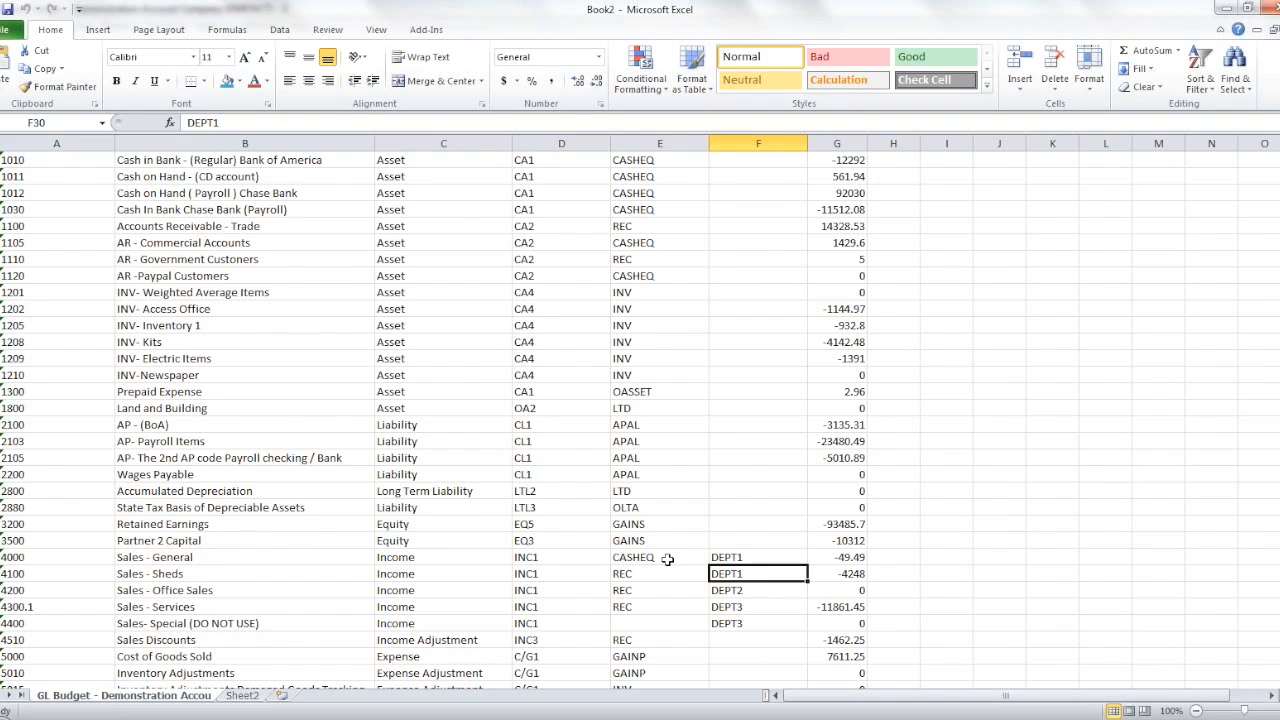
{"action": "left_click", "coordinate": [243, 695]}
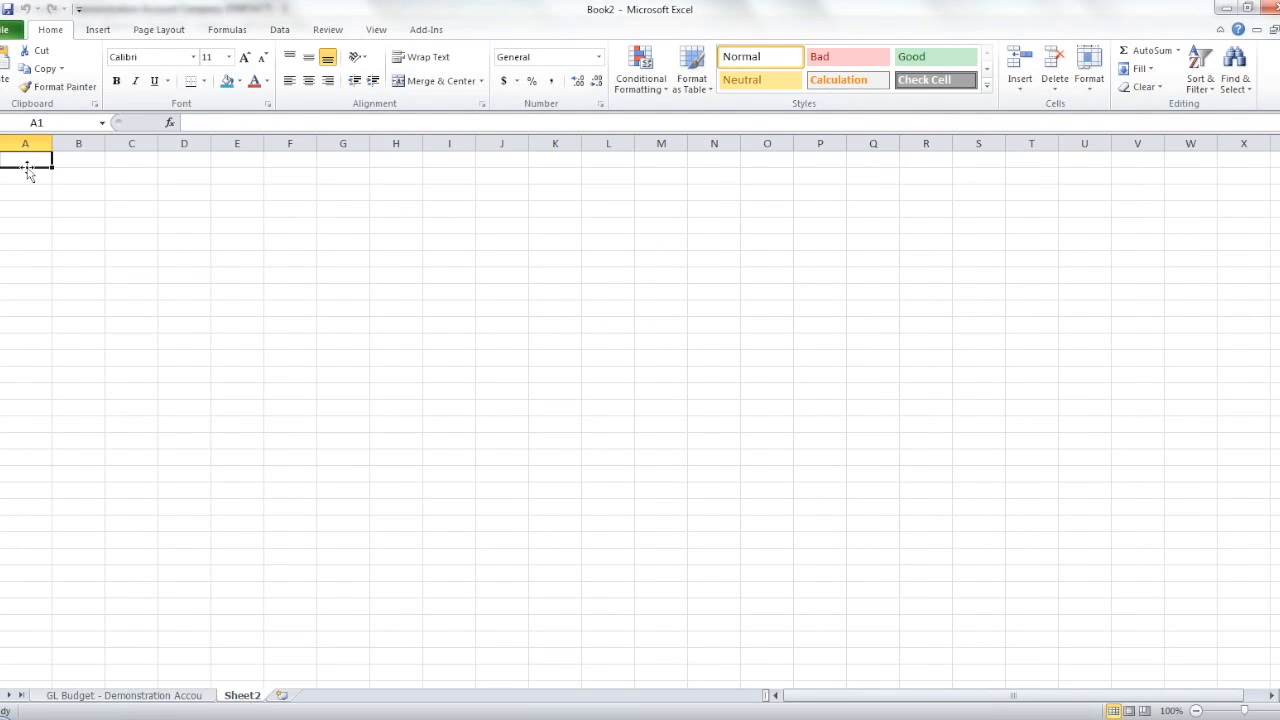
{"action": "left_click_drag", "start_coordinate": [22, 165], "coordinate": [197, 161]}
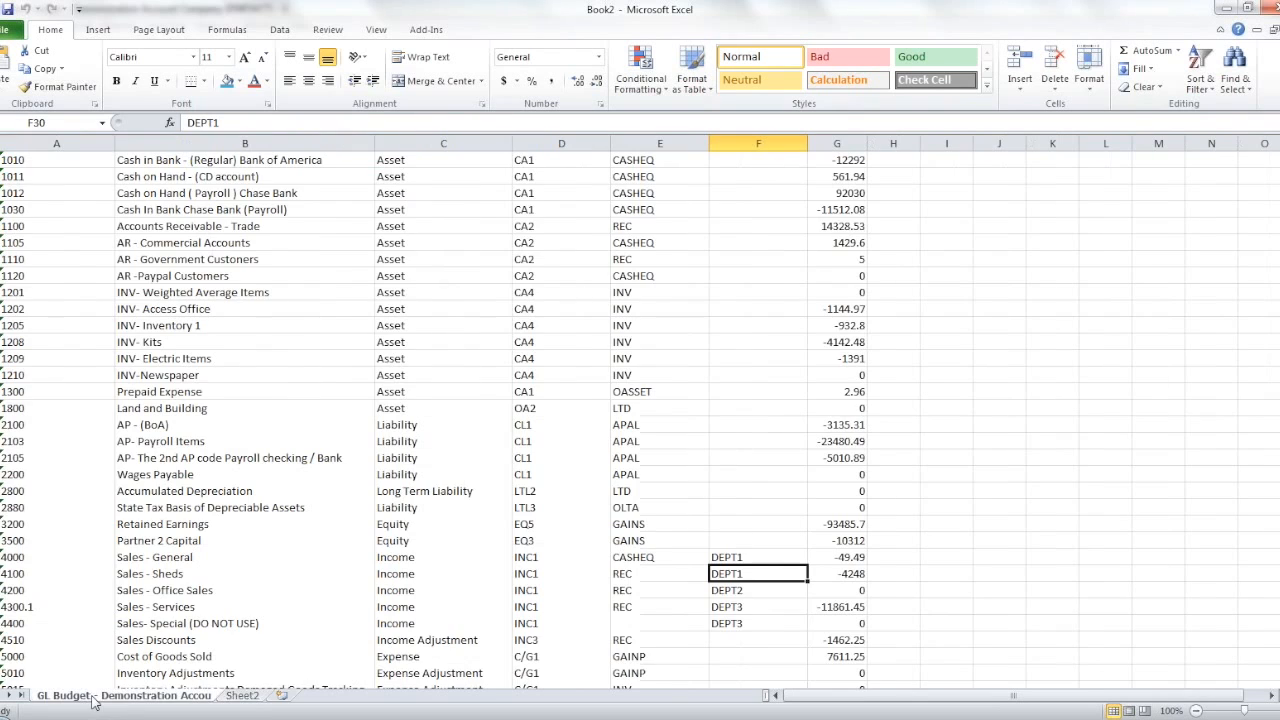
Step: Examine the Report Class 3 codes and Period 1 amounts of the Sales - General and Sales - Sheds accounts
{"action": "left_click", "coordinate": [737, 557]}
{"action": "left_click_drag", "start_coordinate": [737, 557], "coordinate": [737, 573]}
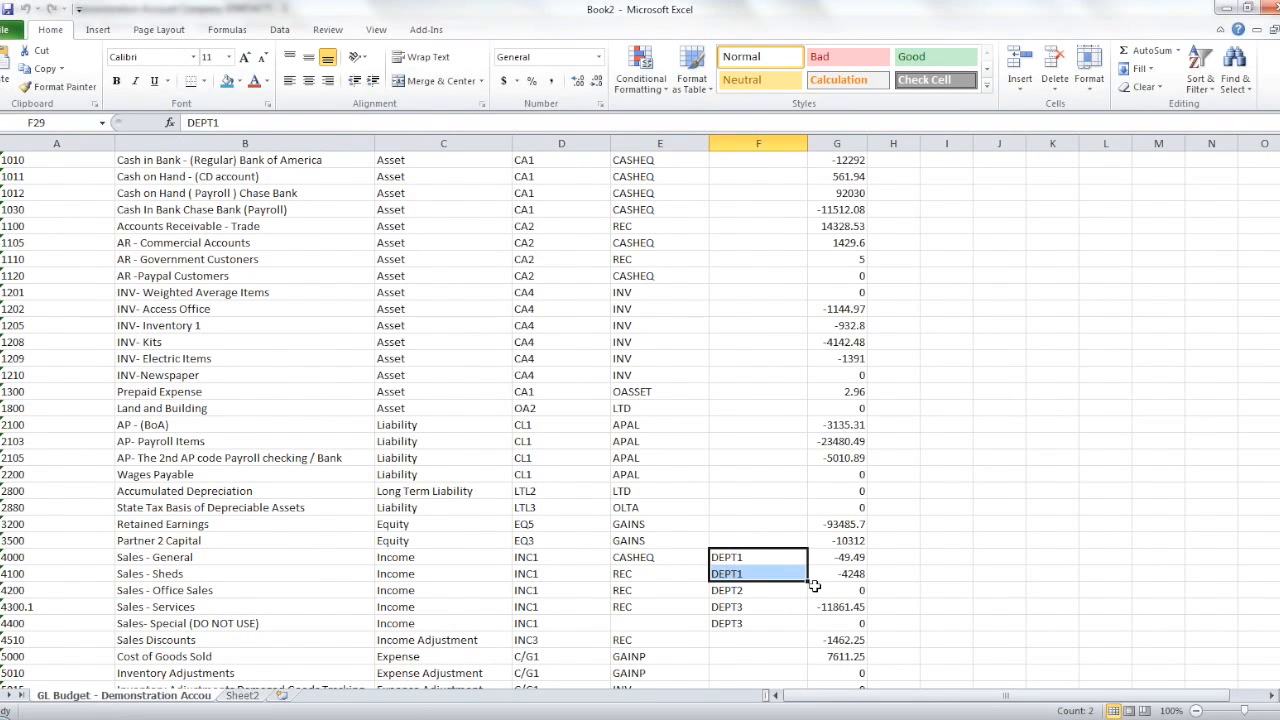
{"action": "left_click_drag", "start_coordinate": [846, 557], "coordinate": [848, 572]}
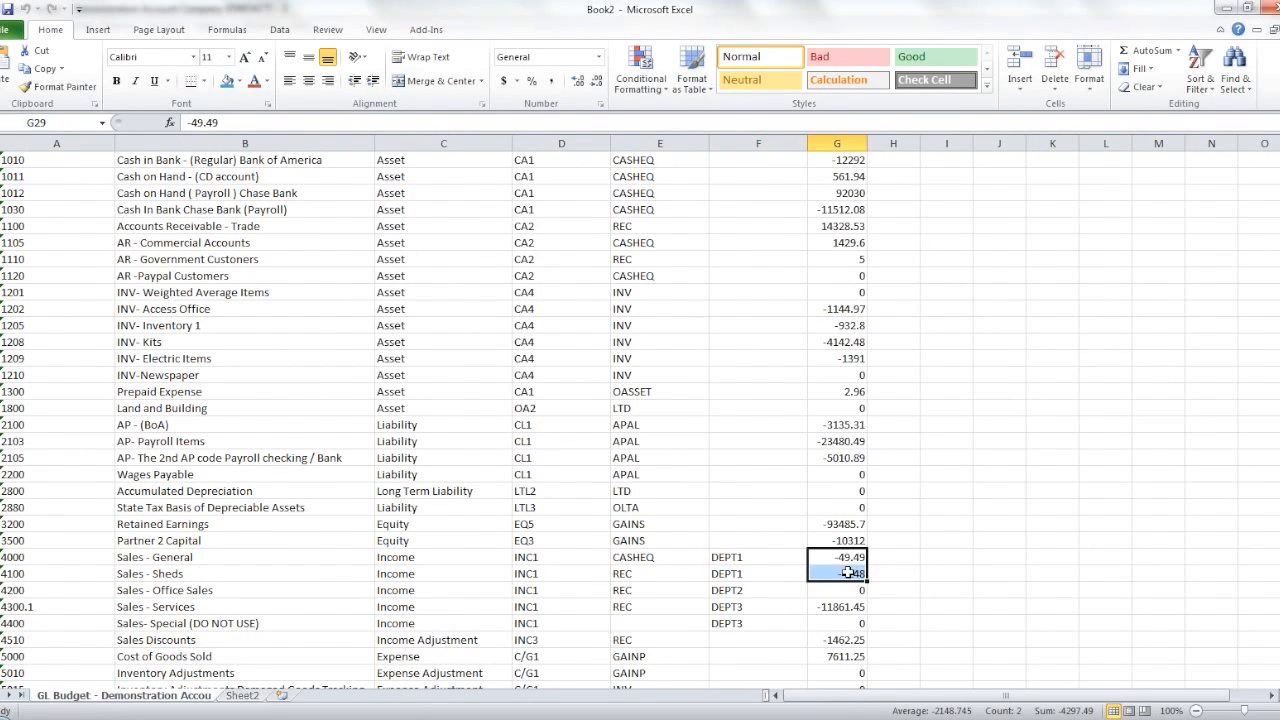
{"action": "left_click", "coordinate": [771, 557]}
{"action": "left_click", "coordinate": [768, 570]}
{"action": "scroll", "coordinate": [770, 568], "scroll_direction": "up", "scroll_amount": 1}
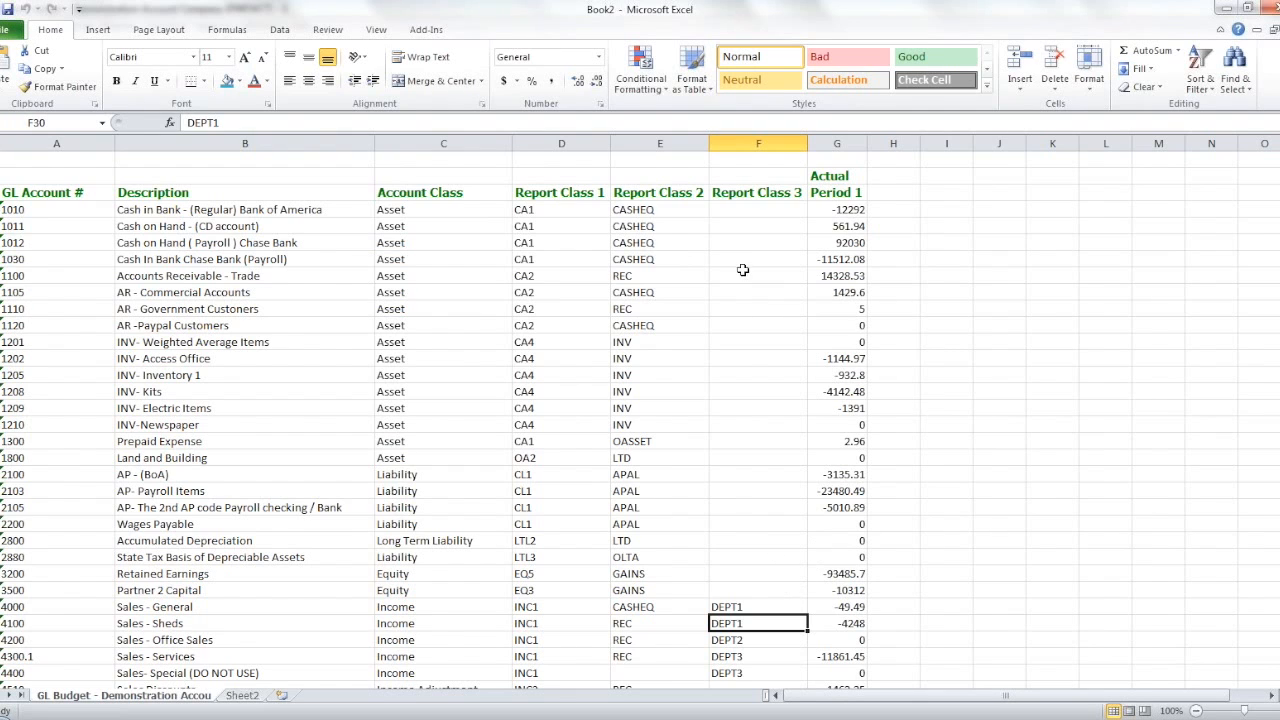
{"action": "left_click", "coordinate": [735, 609]}
{"action": "left_click", "coordinate": [735, 622]}
Step: Examine the Report Class 1 and Report Class 2 codes of the cash accounts alongside the sales accounts' department codes
{"action": "left_click", "coordinate": [596, 213]}
{"action": "left_click", "coordinate": [640, 220]}
{"action": "left_click", "coordinate": [555, 211]}
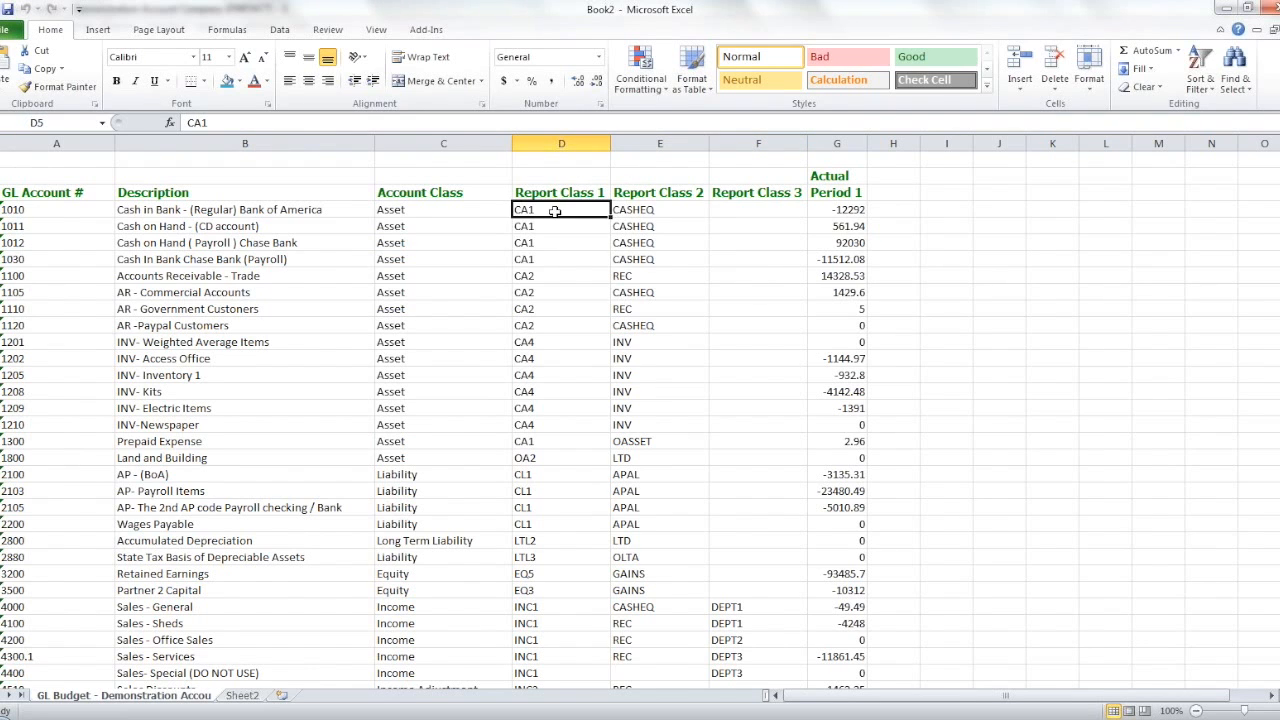
{"action": "left_click_drag", "start_coordinate": [555, 211], "coordinate": [555, 260]}
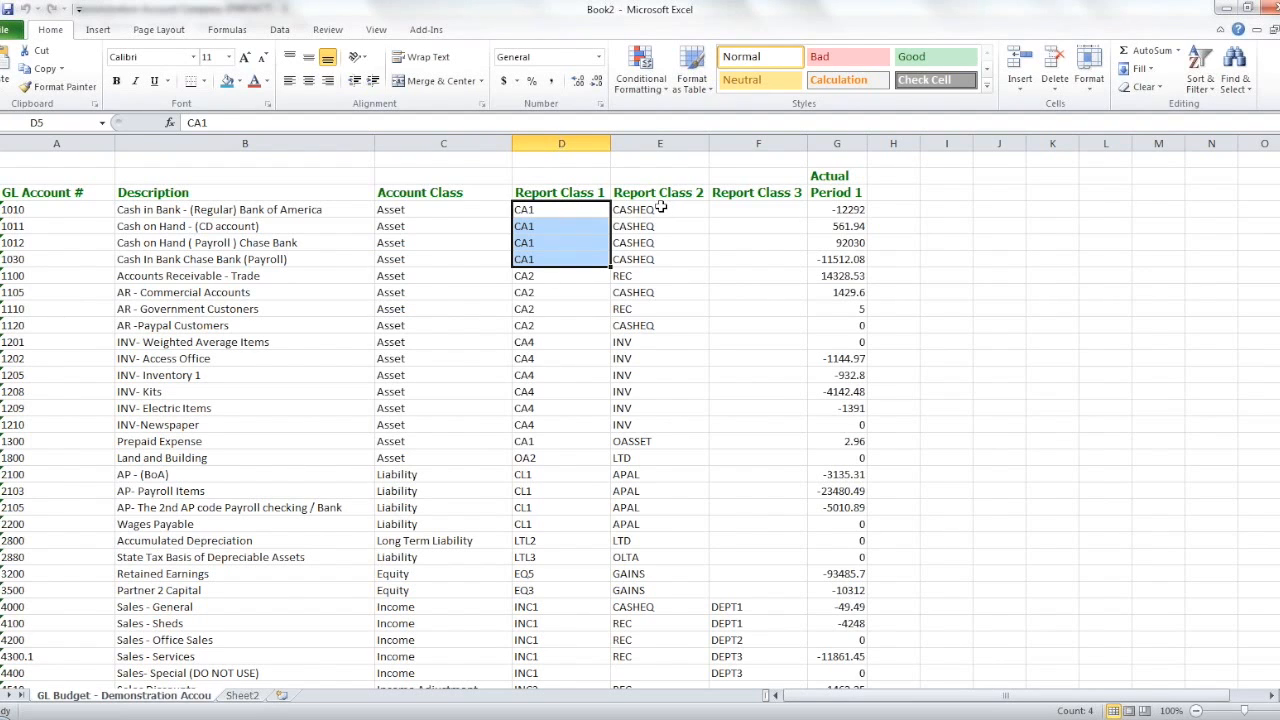
{"action": "left_click", "coordinate": [660, 208]}
{"action": "left_click_drag", "start_coordinate": [660, 208], "coordinate": [660, 245]}
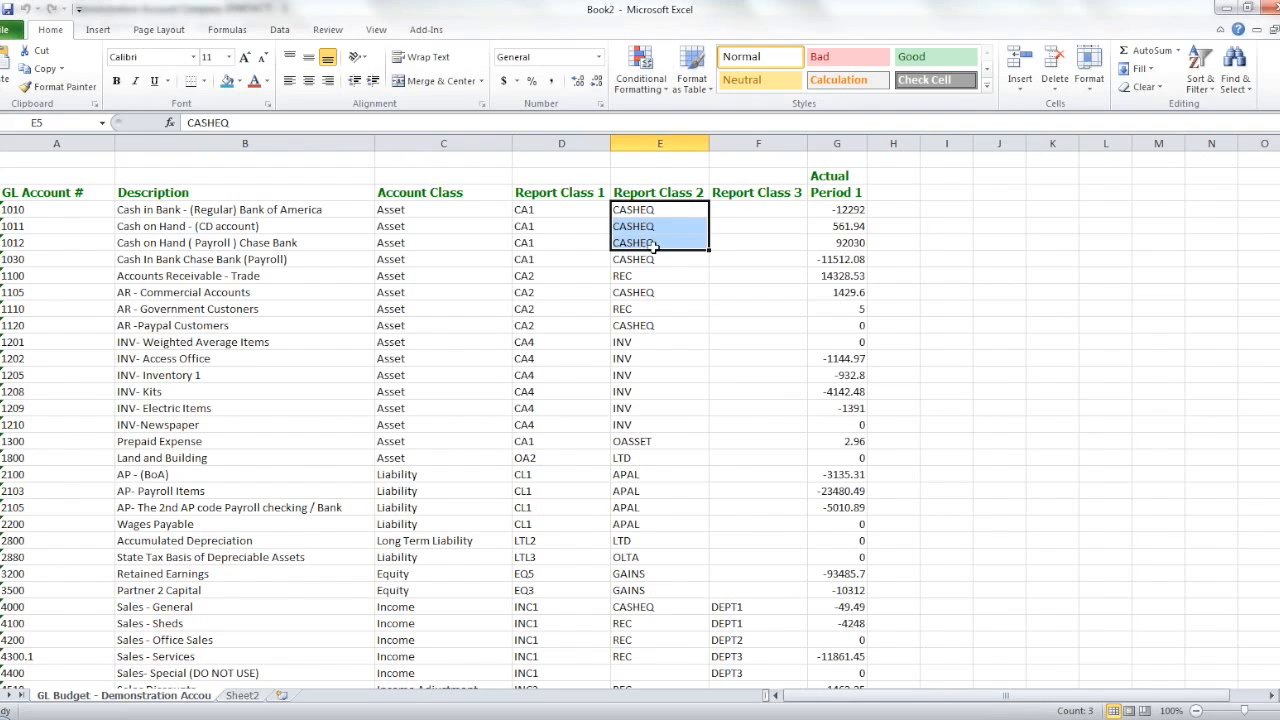
{"action": "left_click", "coordinate": [573, 209]}
{"action": "left_click", "coordinate": [657, 227]}
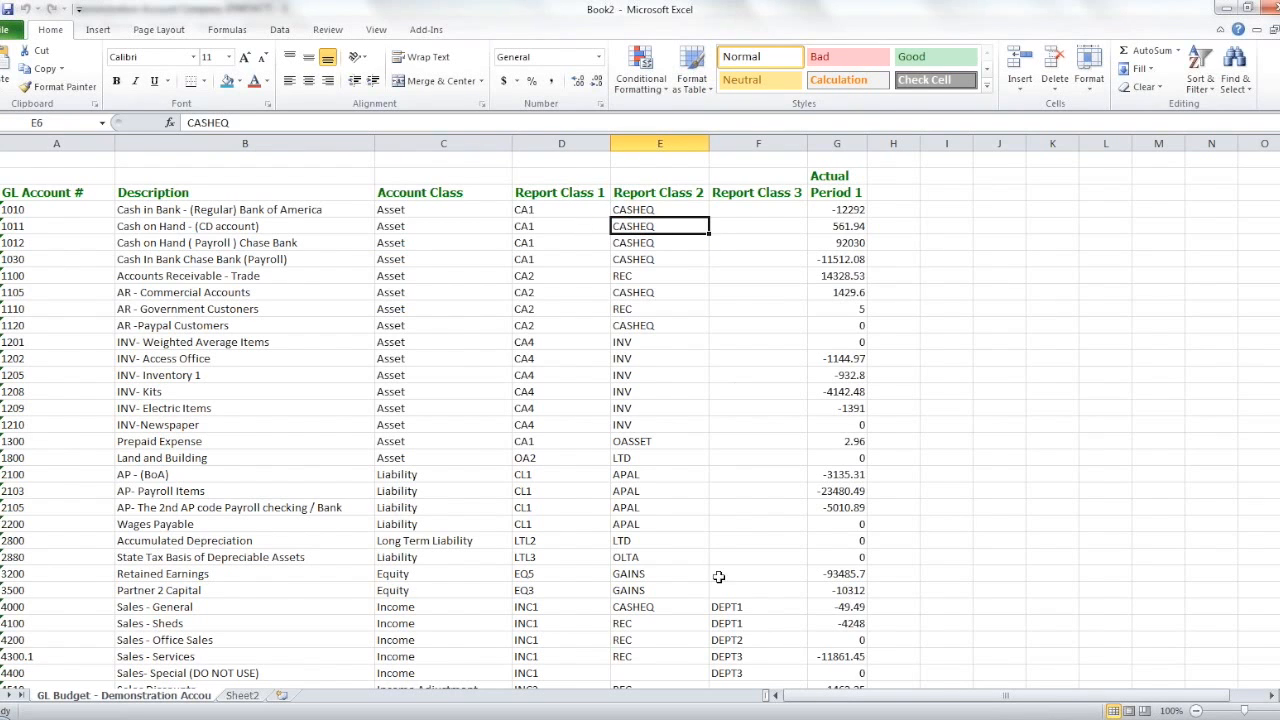
{"action": "left_click", "coordinate": [591, 620]}
{"action": "left_click", "coordinate": [765, 624]}
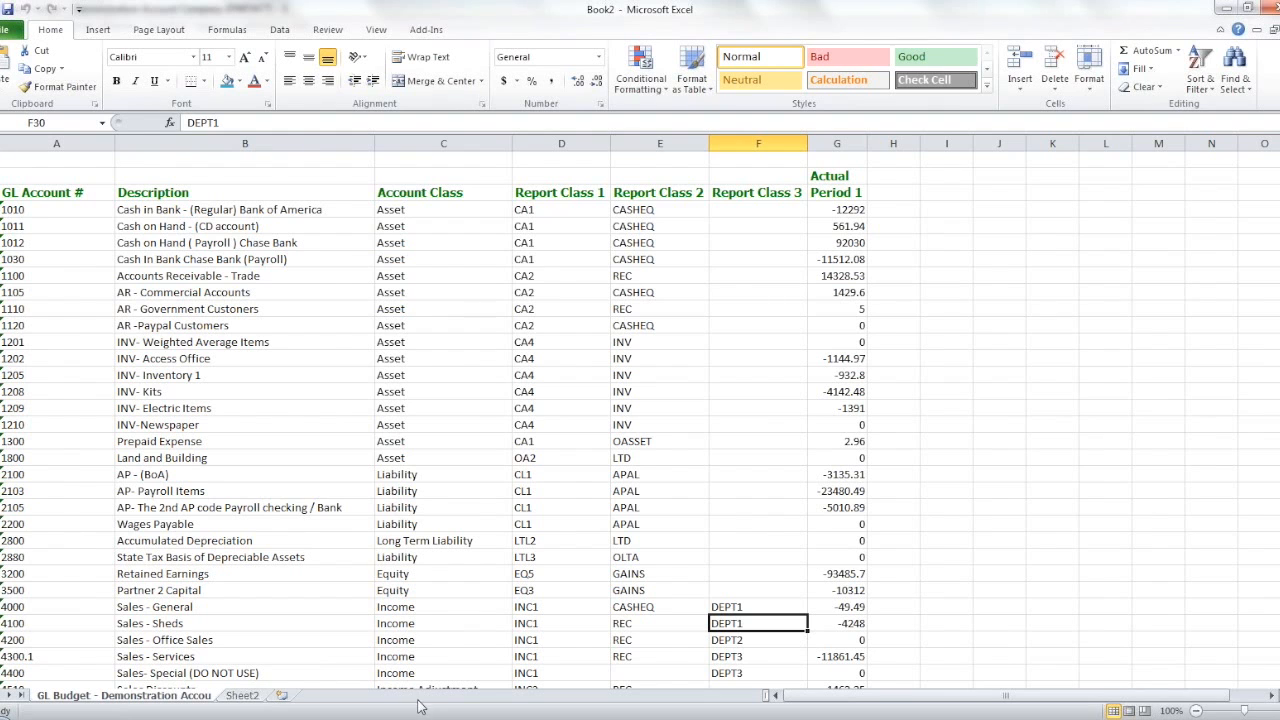
Step: Switch to the PowerPoint slide show and review the sample Excel reports from the income statement through the sales analysis
{"action": "mouse_move", "coordinate": [398, 716]}
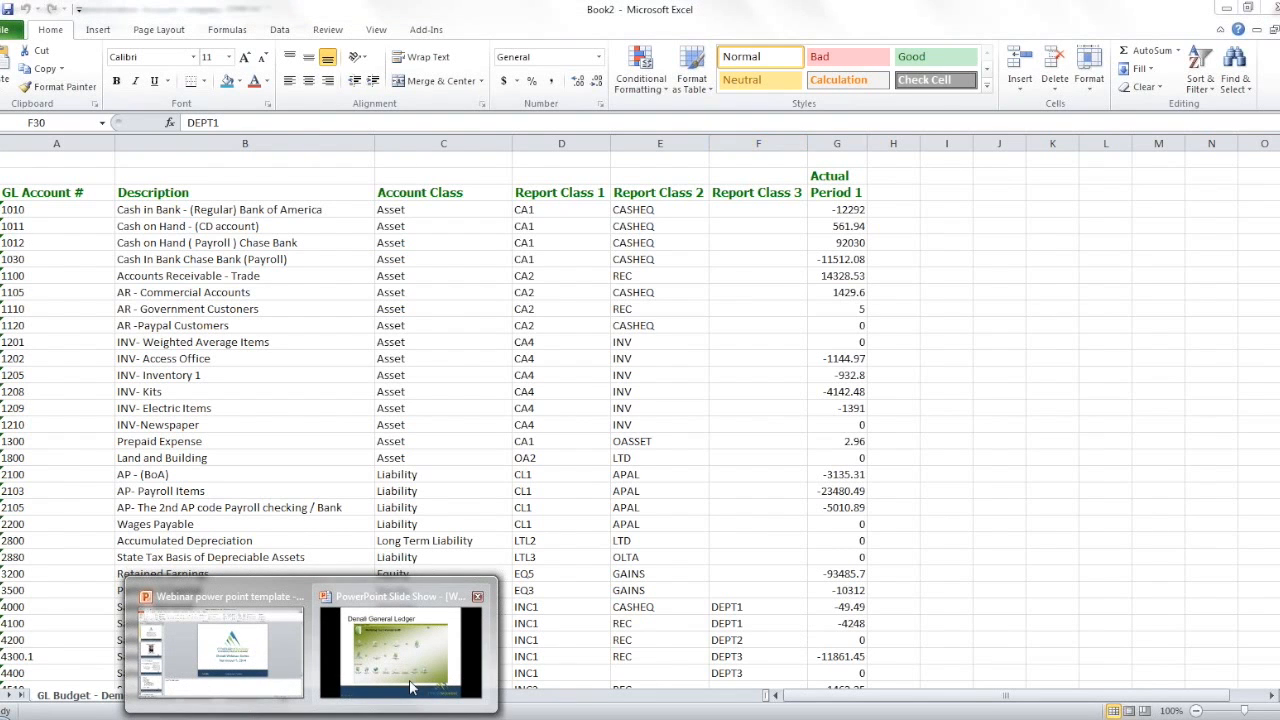
{"action": "left_click", "coordinate": [411, 686]}
{"action": "left_click", "coordinate": [736, 466]}
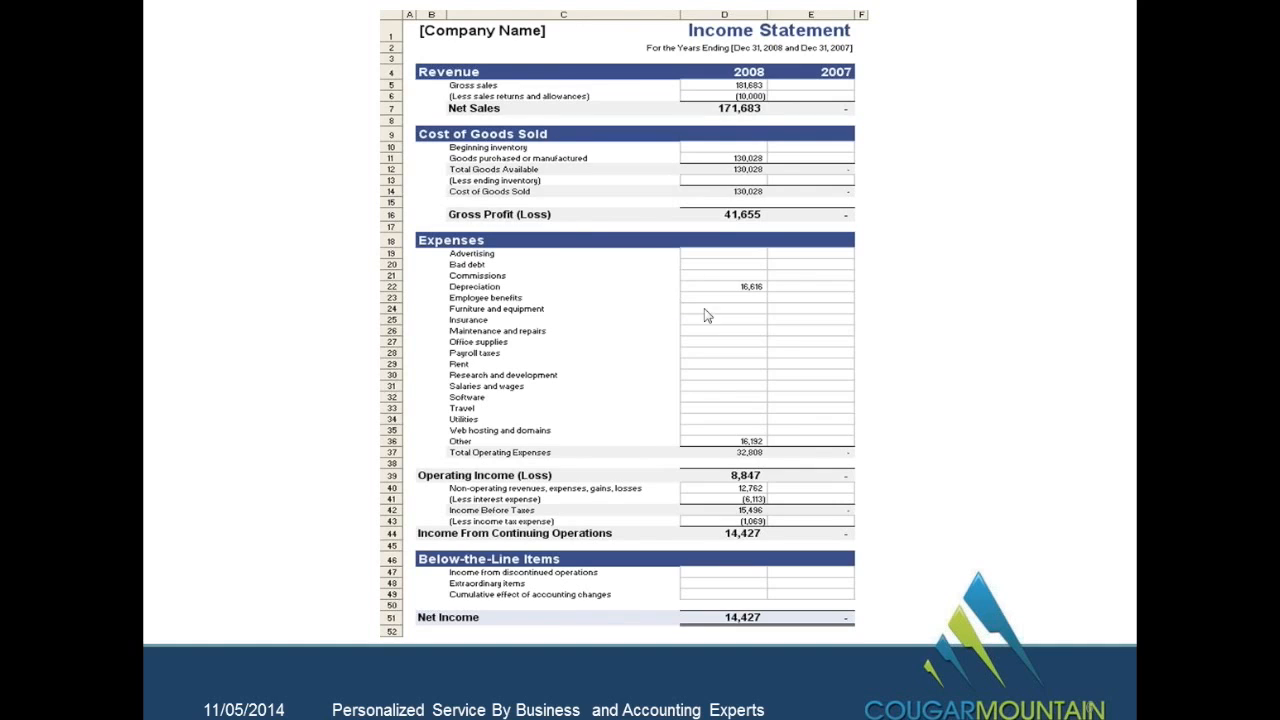
{"action": "left_click", "coordinate": [1186, 400]}
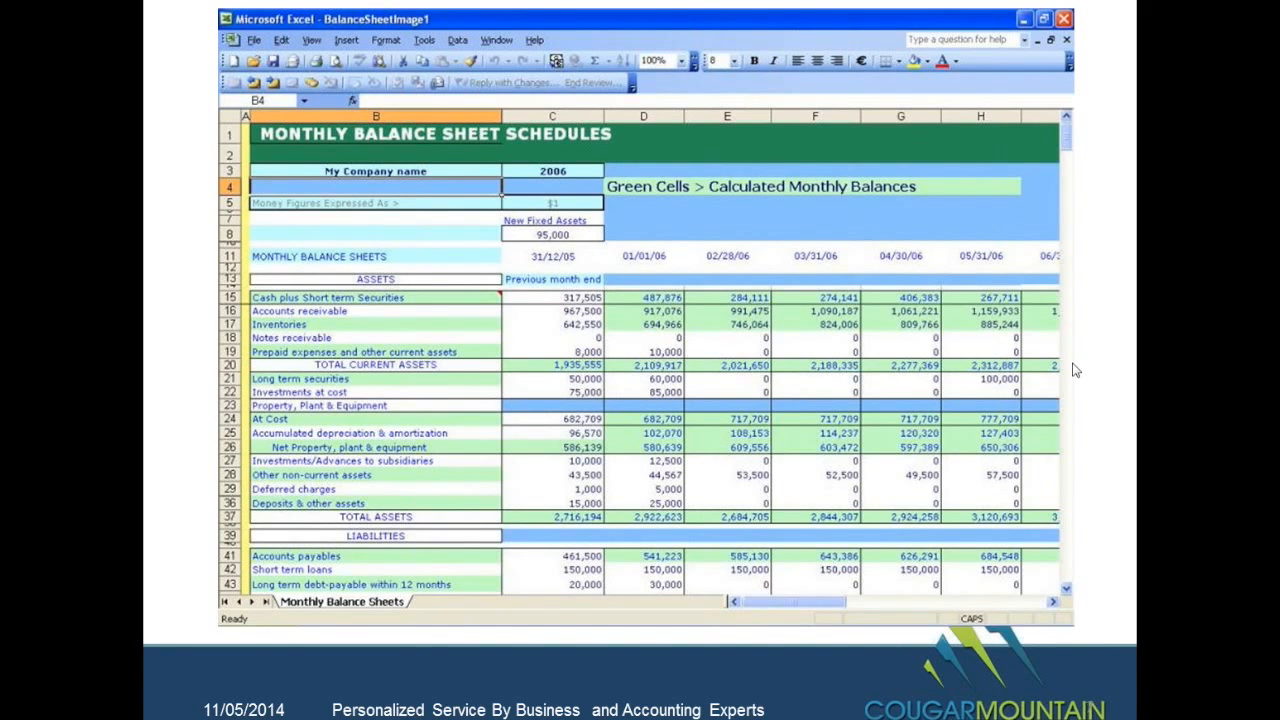
{"action": "left_click", "coordinate": [1108, 366]}
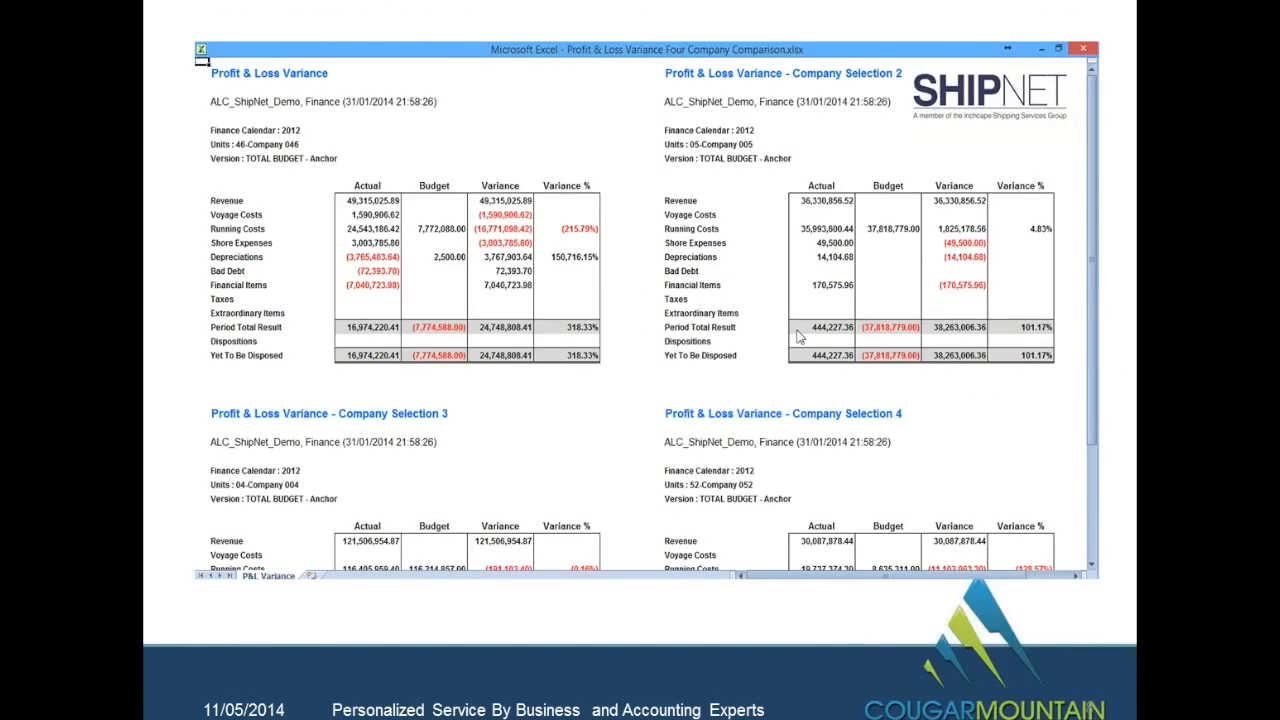
{"action": "left_click", "coordinate": [1118, 436]}
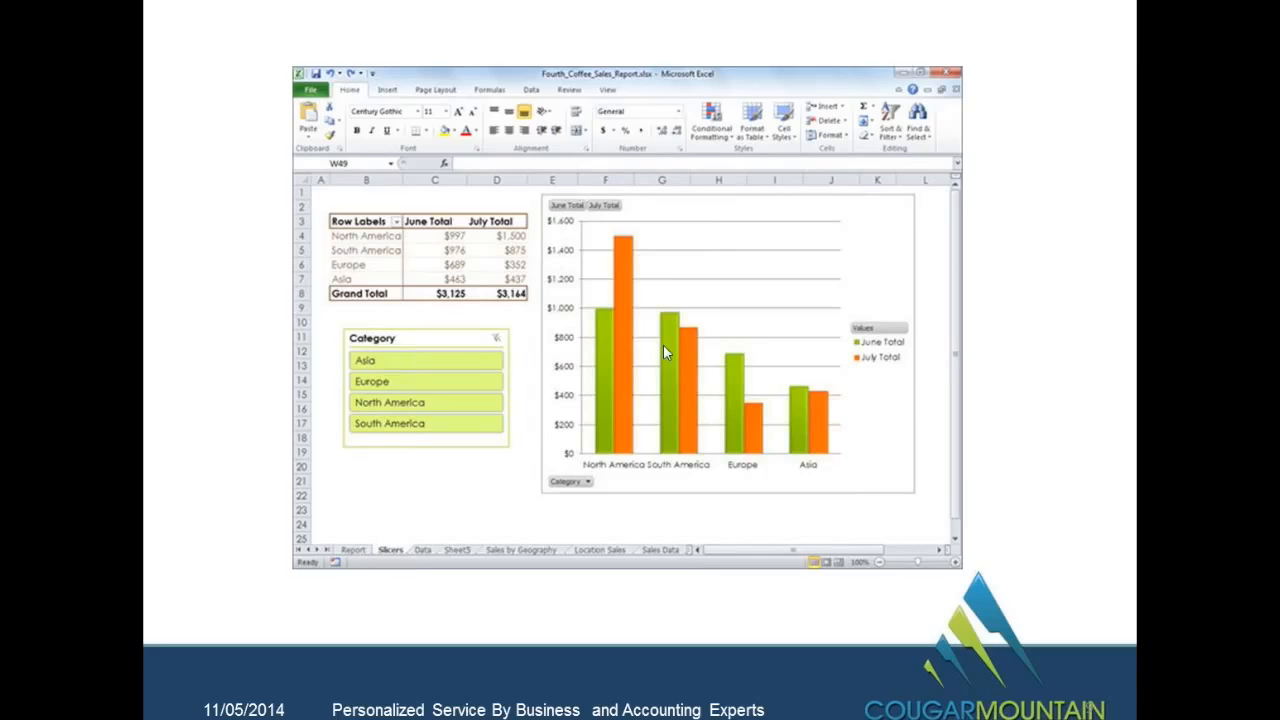
{"action": "left_click", "coordinate": [1050, 402]}
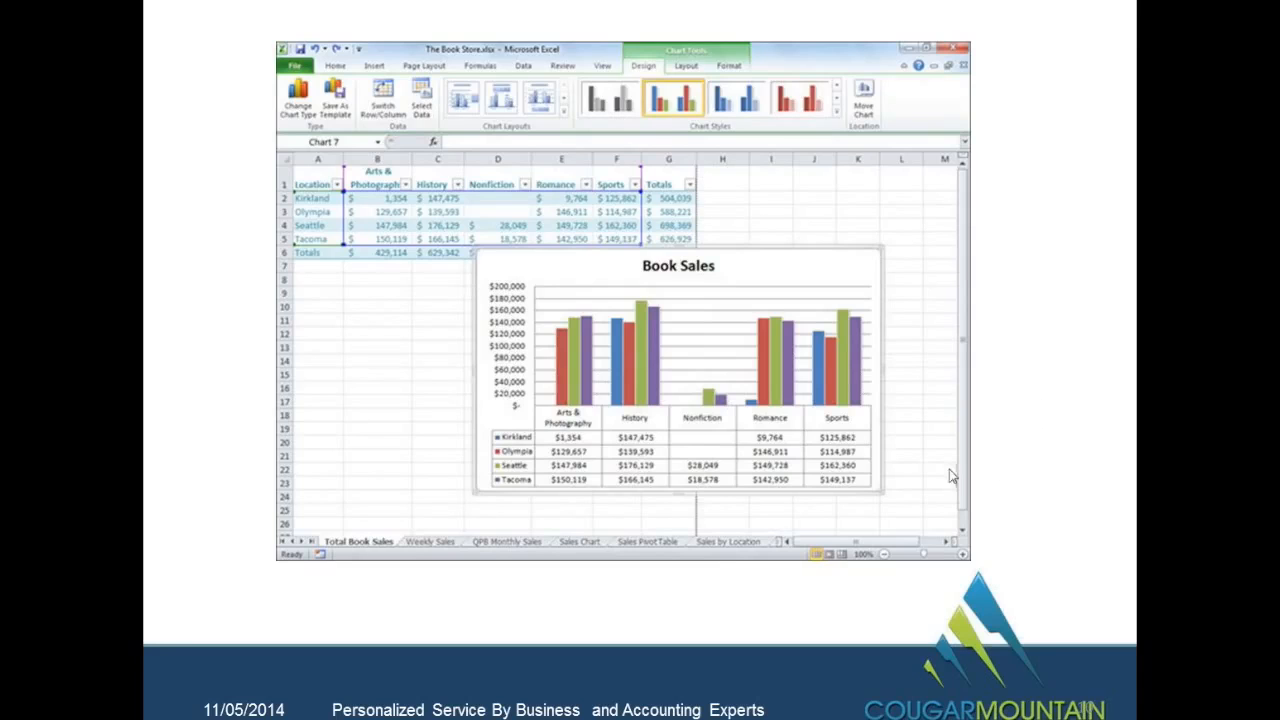
{"action": "left_click", "coordinate": [1049, 432]}
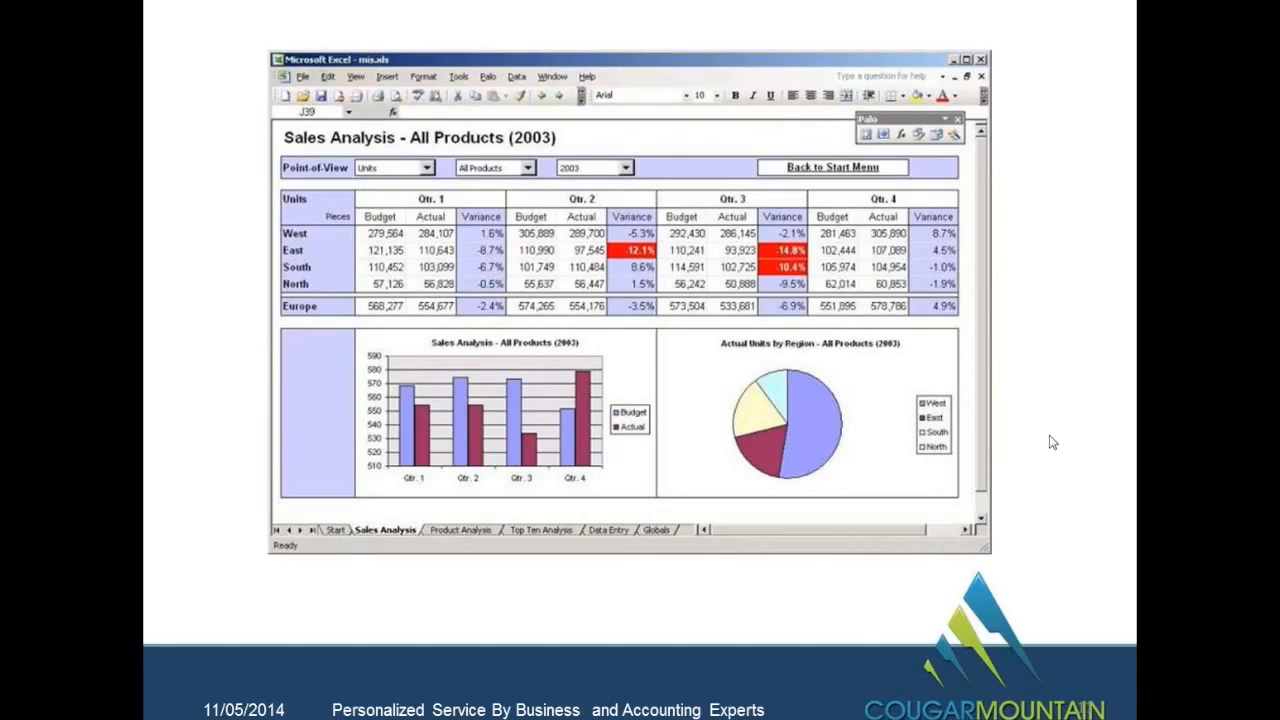
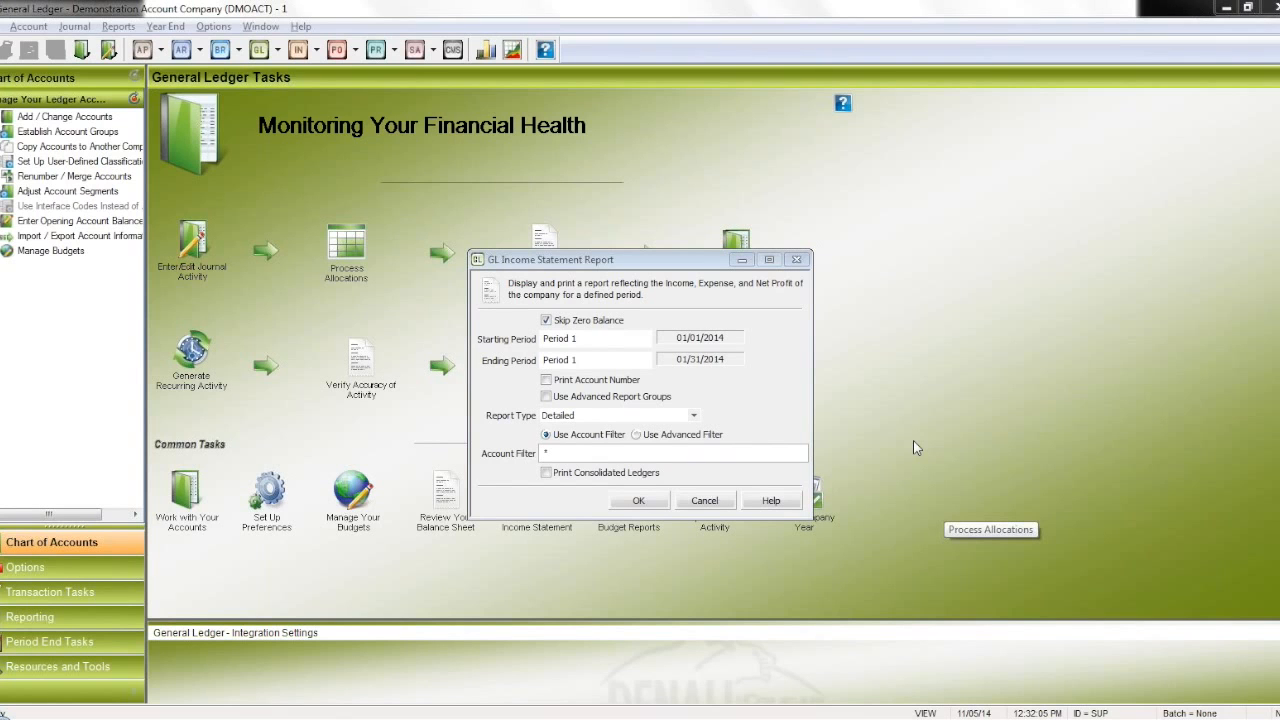
Step: Review the report types offered for the GL Income Statement Report, and close its window without running it
{"action": "left_click", "coordinate": [693, 416]}
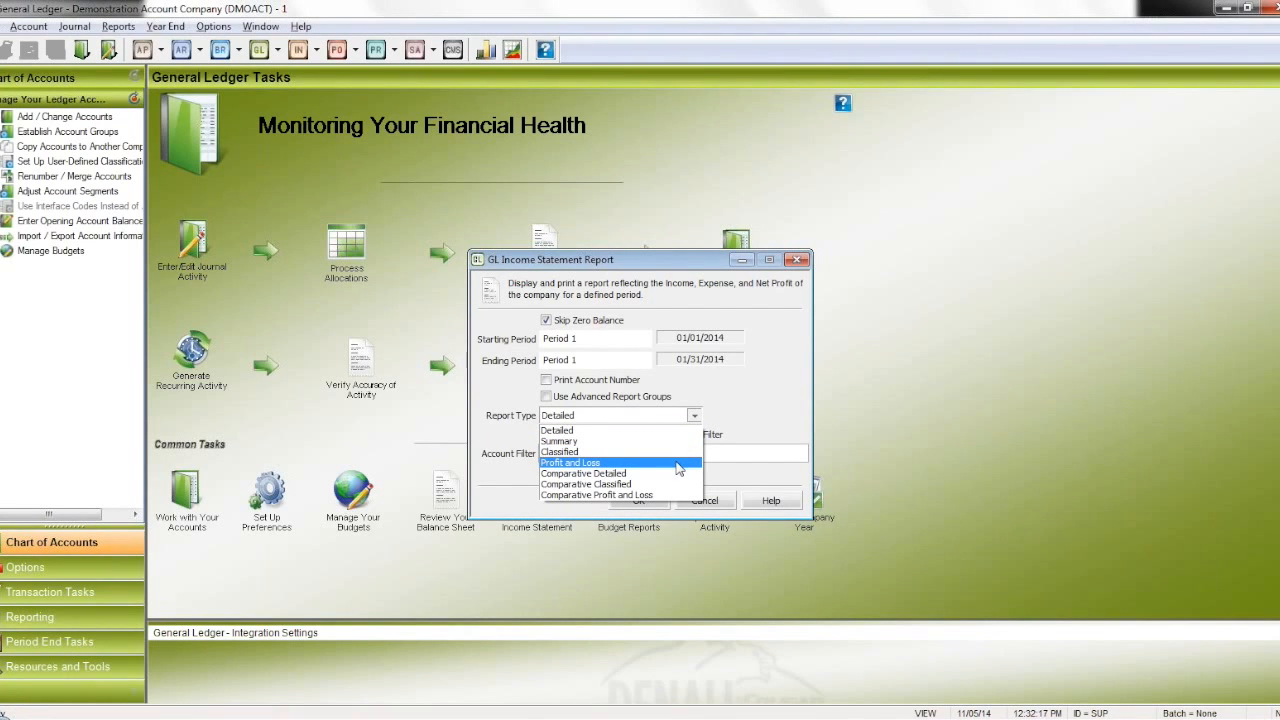
{"action": "left_click", "coordinate": [765, 422]}
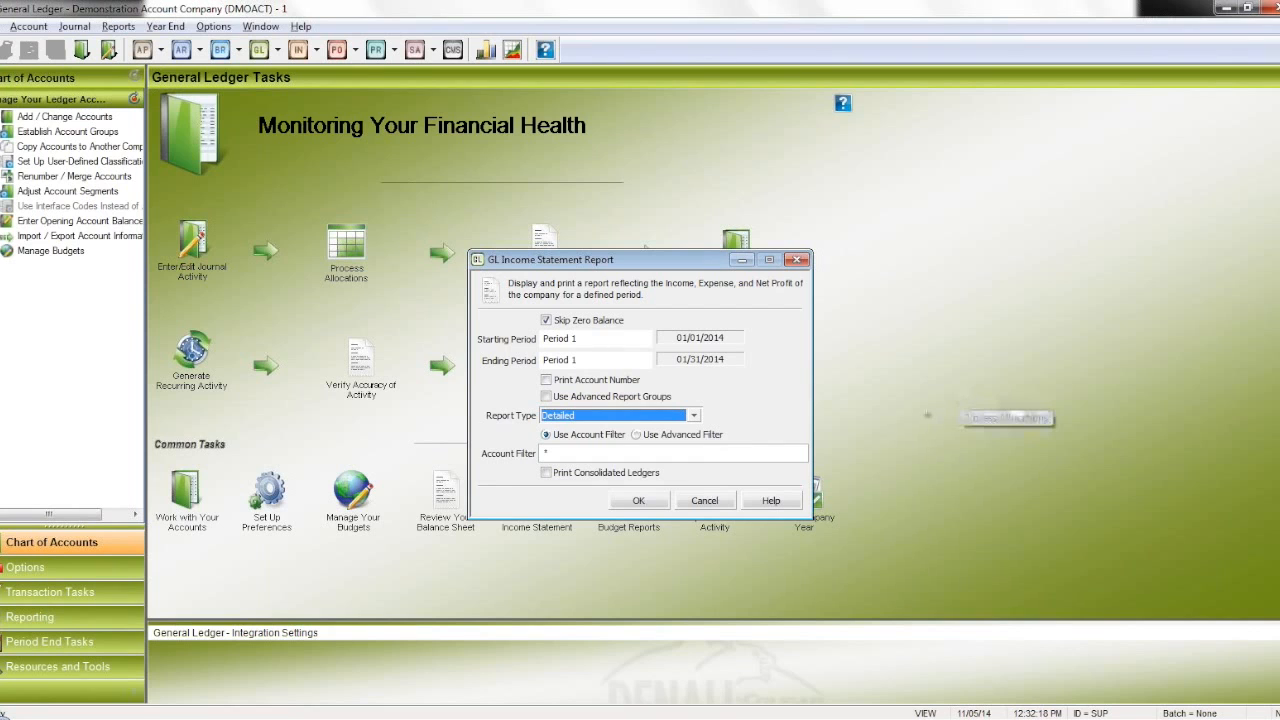
{"action": "left_click", "coordinate": [694, 415]}
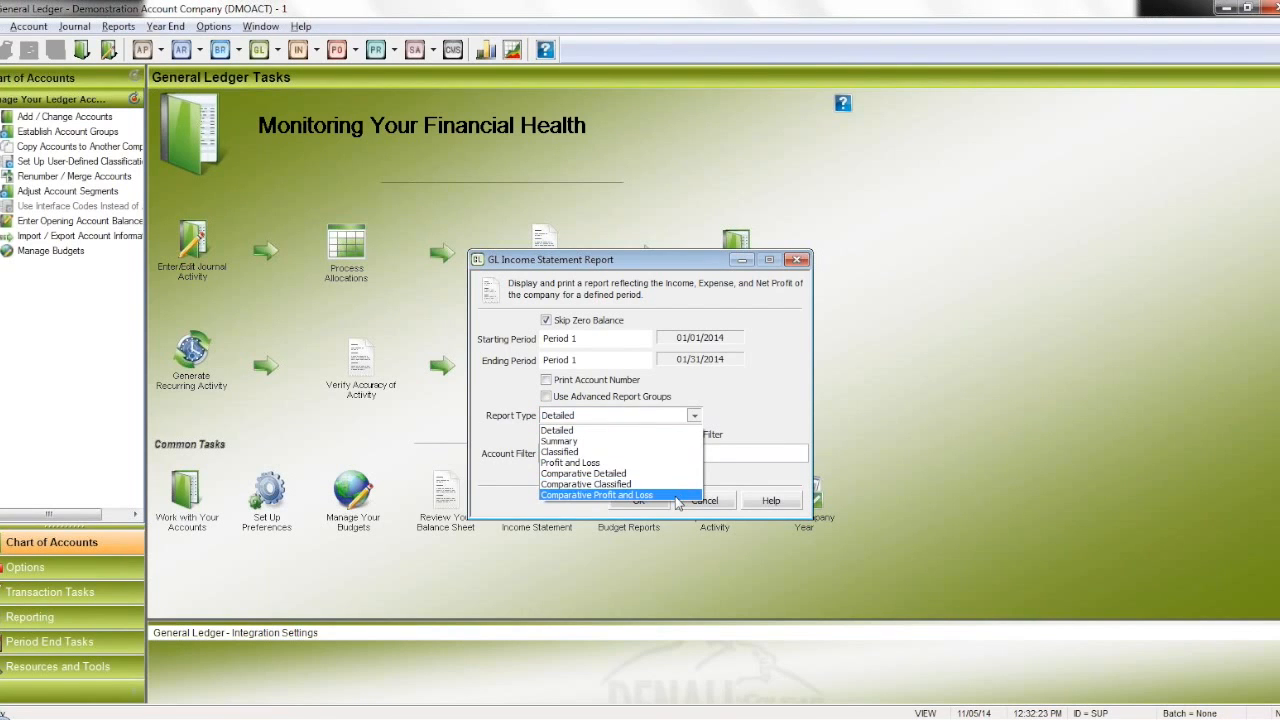
{"action": "left_click", "coordinate": [788, 393]}
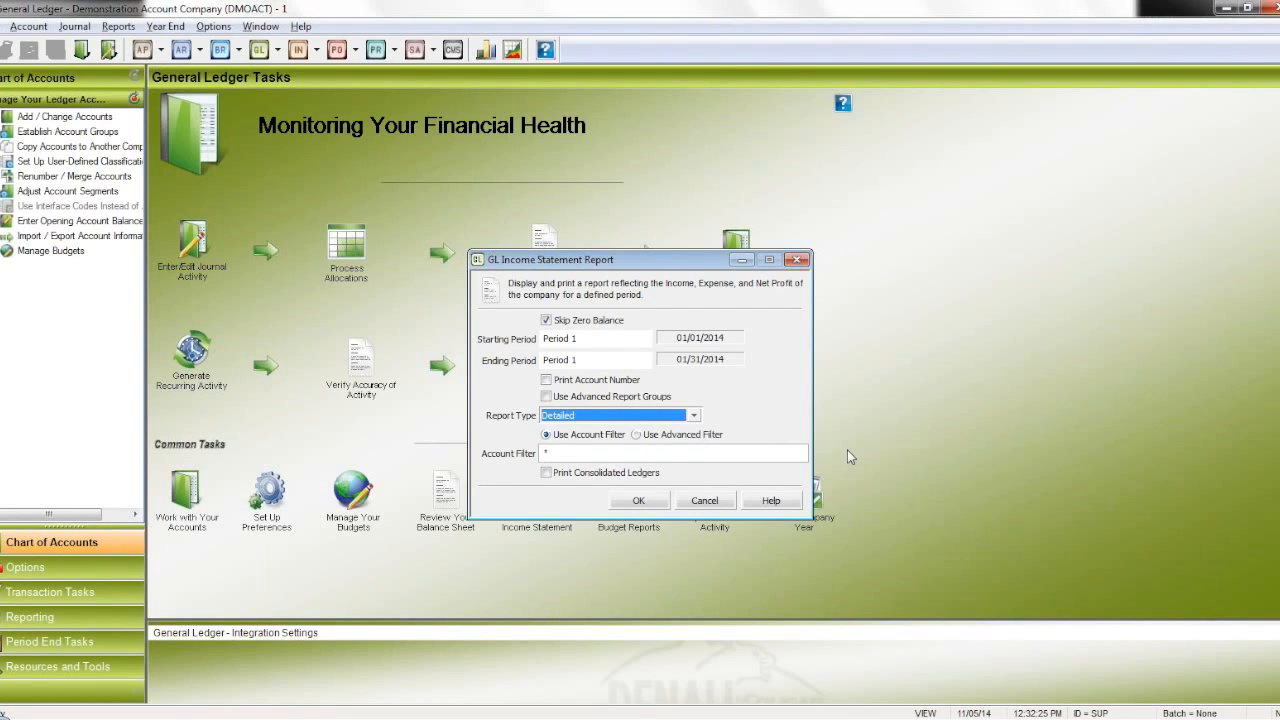
{"action": "left_click", "coordinate": [888, 461]}
{"action": "left_click", "coordinate": [705, 500]}
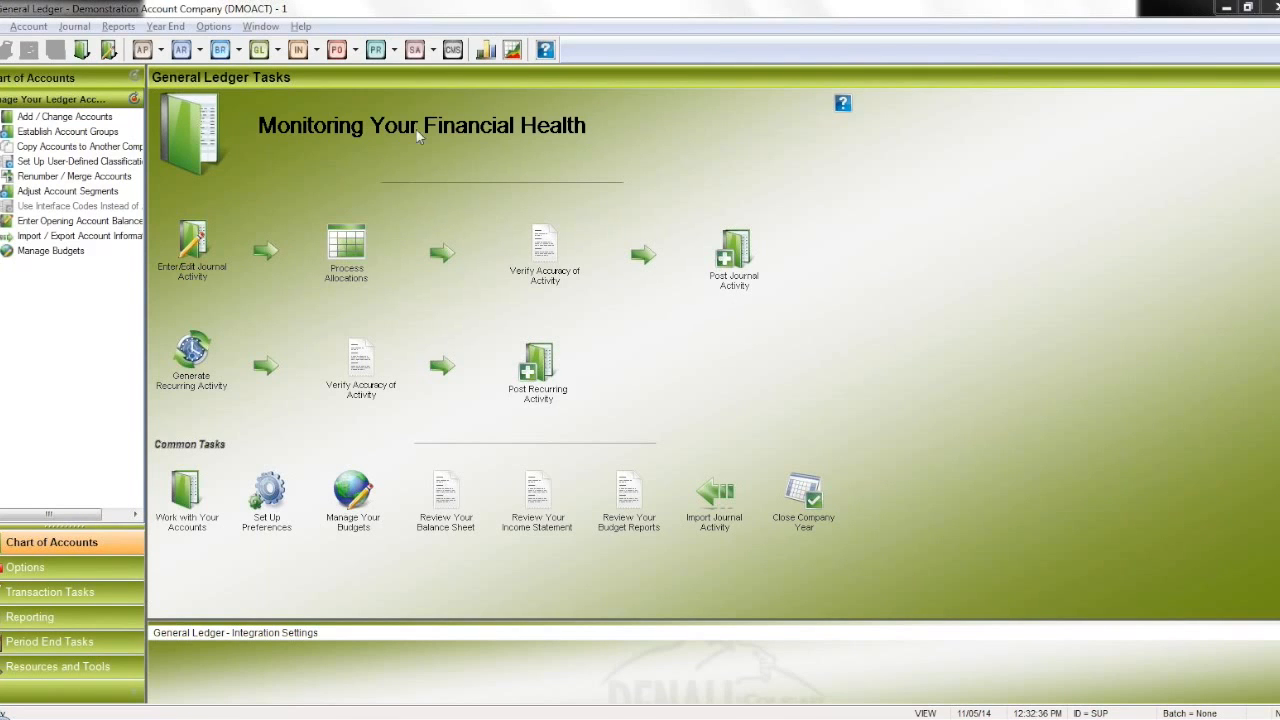
Step: Open the General Ledger's User-Defined Classifications window and select the Classification Code for entry
{"action": "left_click", "coordinate": [213, 26]}
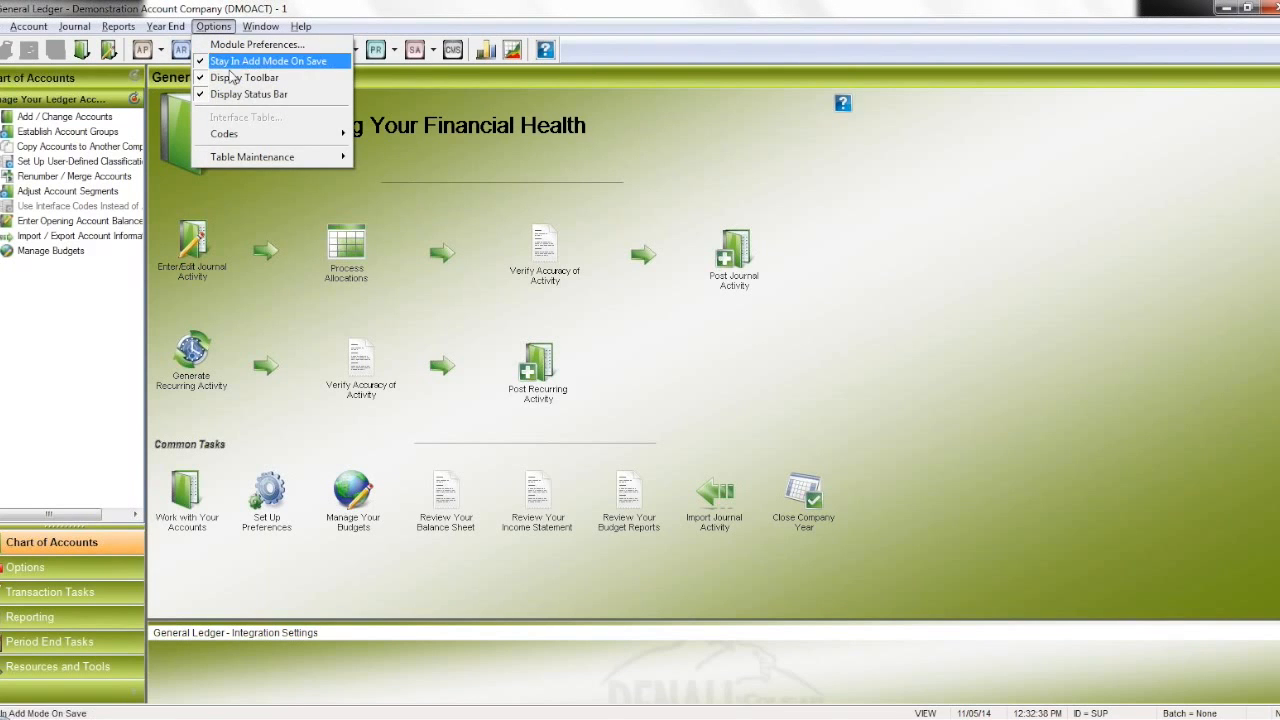
{"action": "mouse_move", "coordinate": [290, 133]}
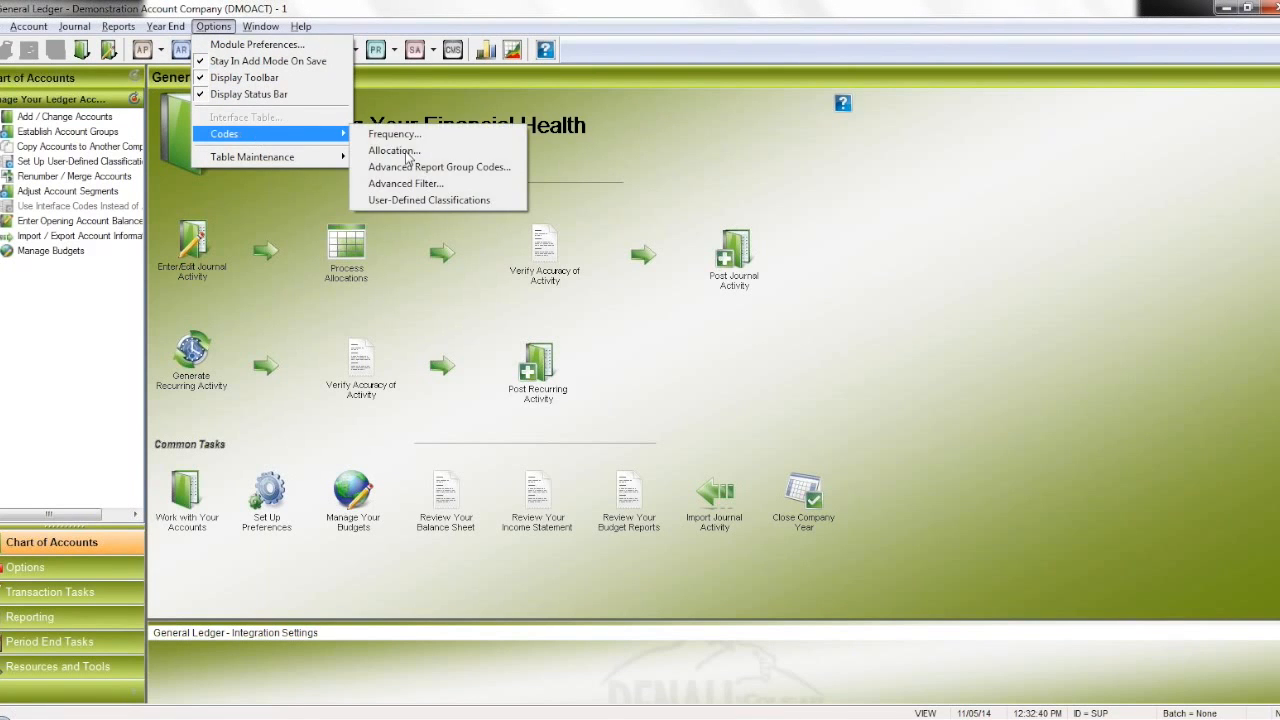
{"action": "left_click", "coordinate": [440, 198]}
{"action": "left_click", "coordinate": [525, 339]}
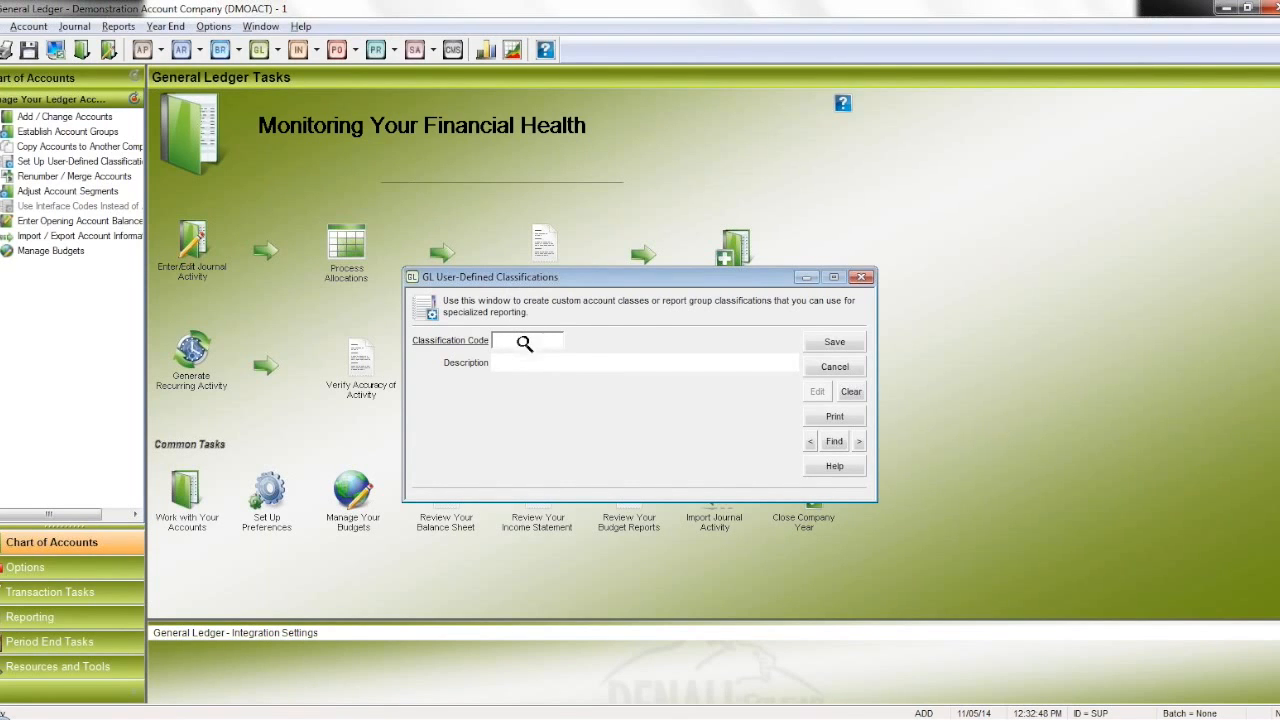
Step: Close the User-Defined Classifications window without saving and open GL account 1010 for editing
{"action": "left_click", "coordinate": [526, 361]}
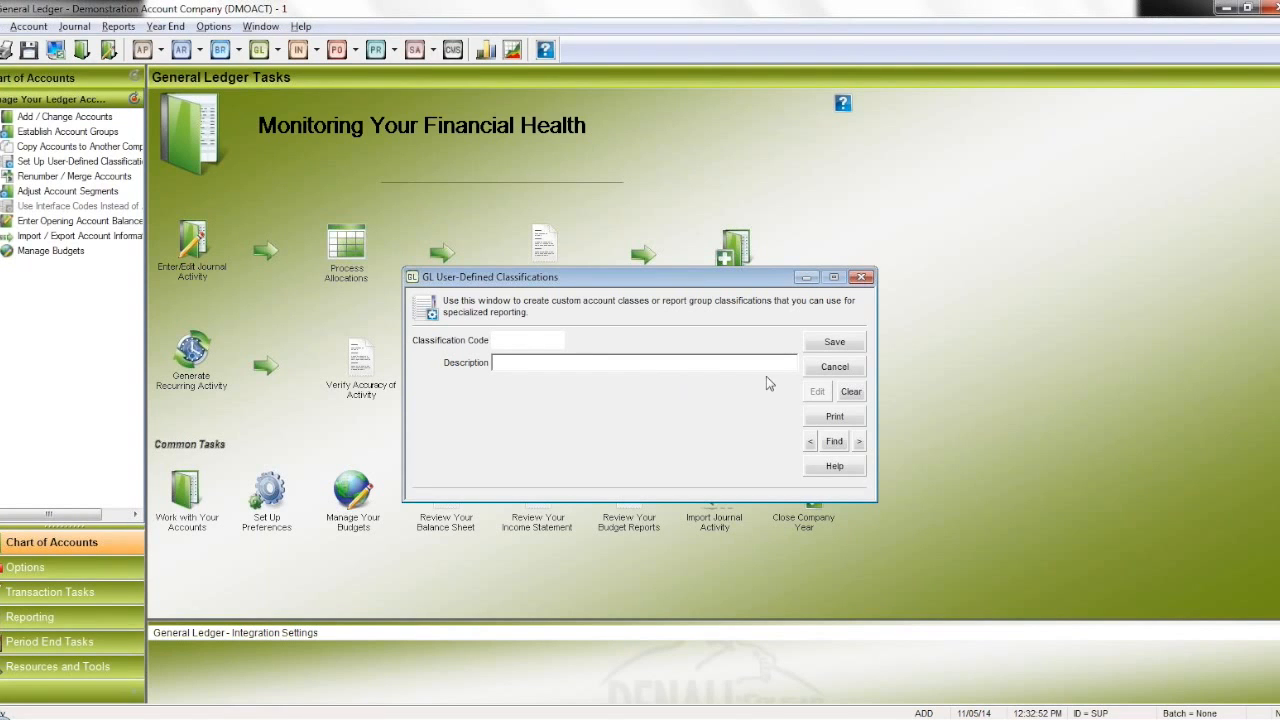
{"action": "left_click", "coordinate": [830, 368]}
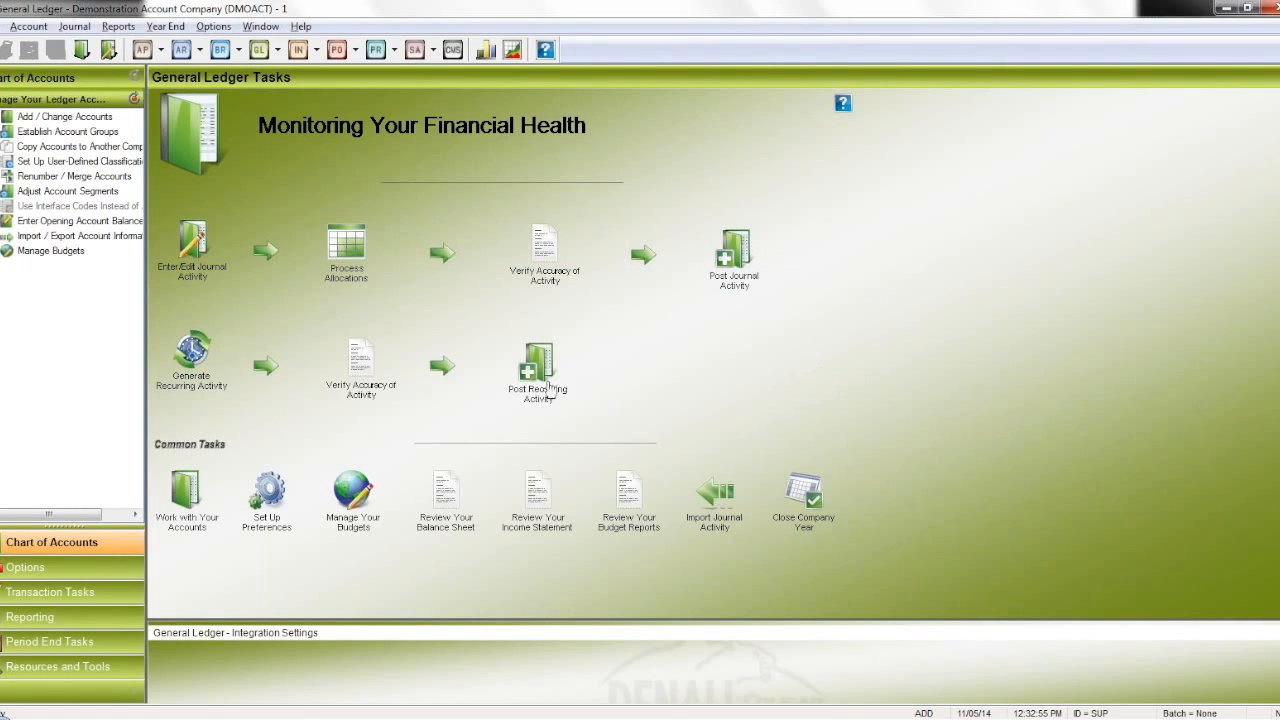
{"action": "left_click", "coordinate": [185, 492]}
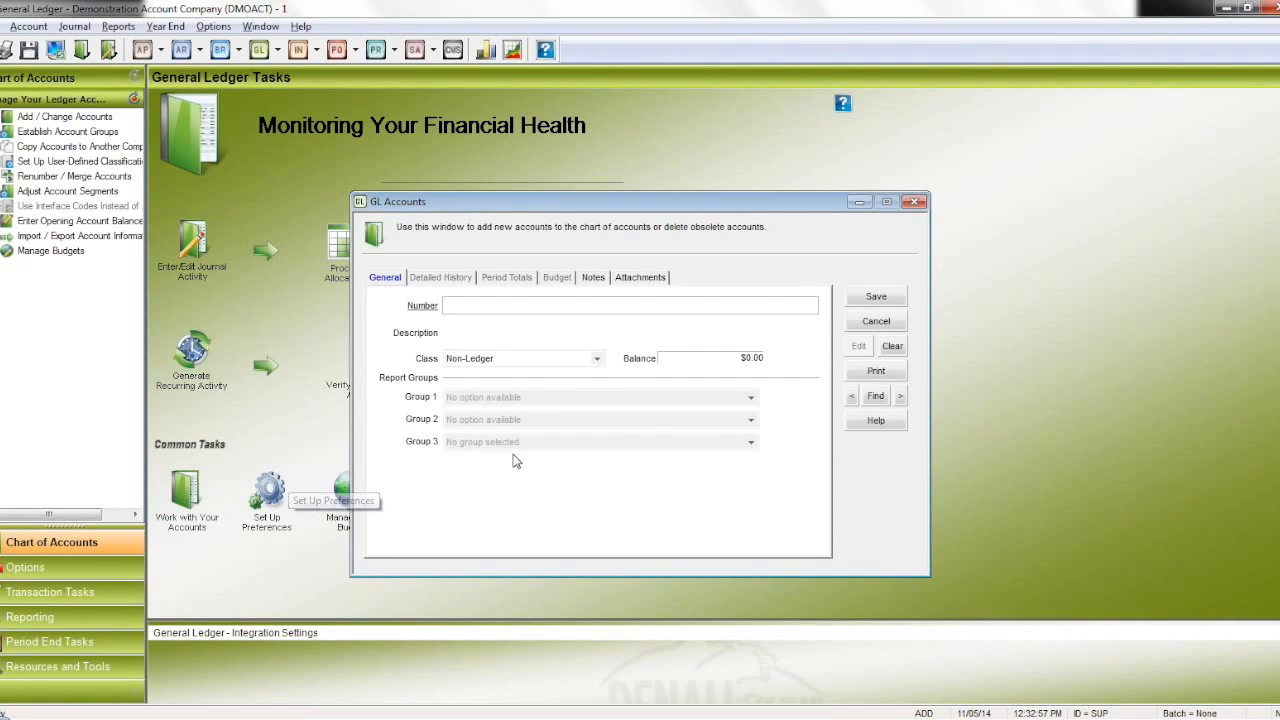
{"action": "left_click", "coordinate": [900, 396]}
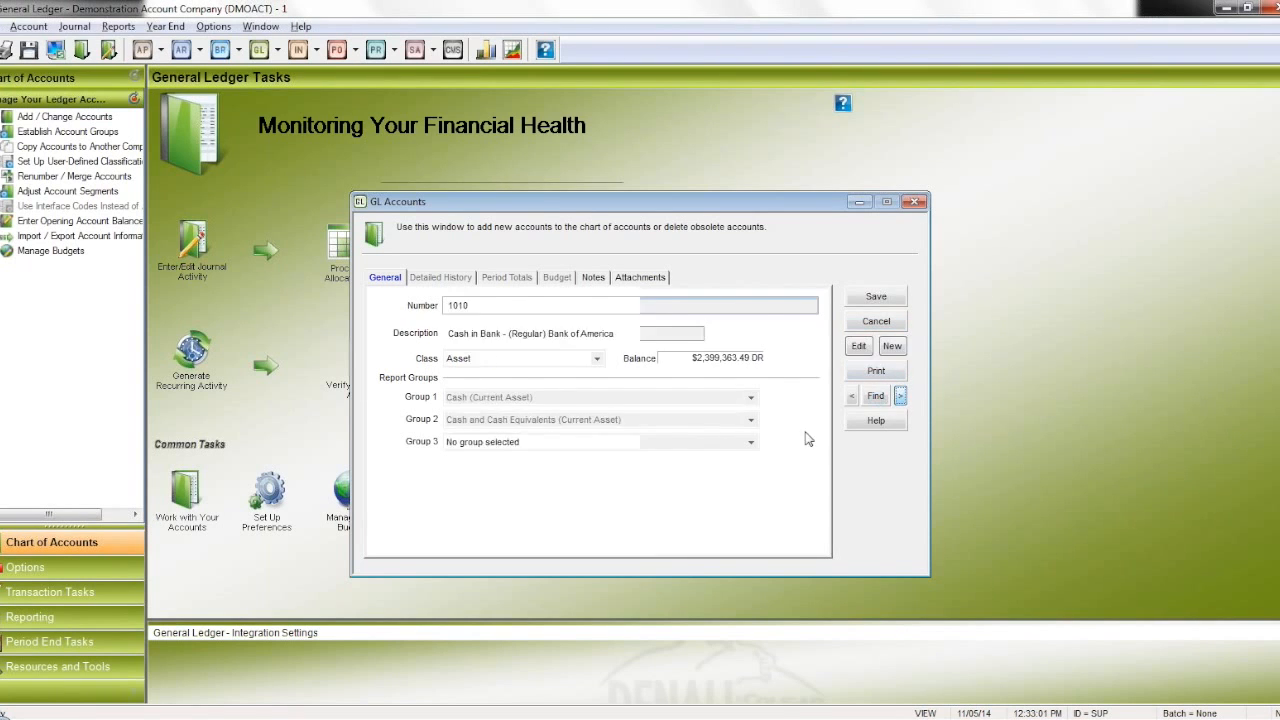
{"action": "left_click", "coordinate": [858, 346]}
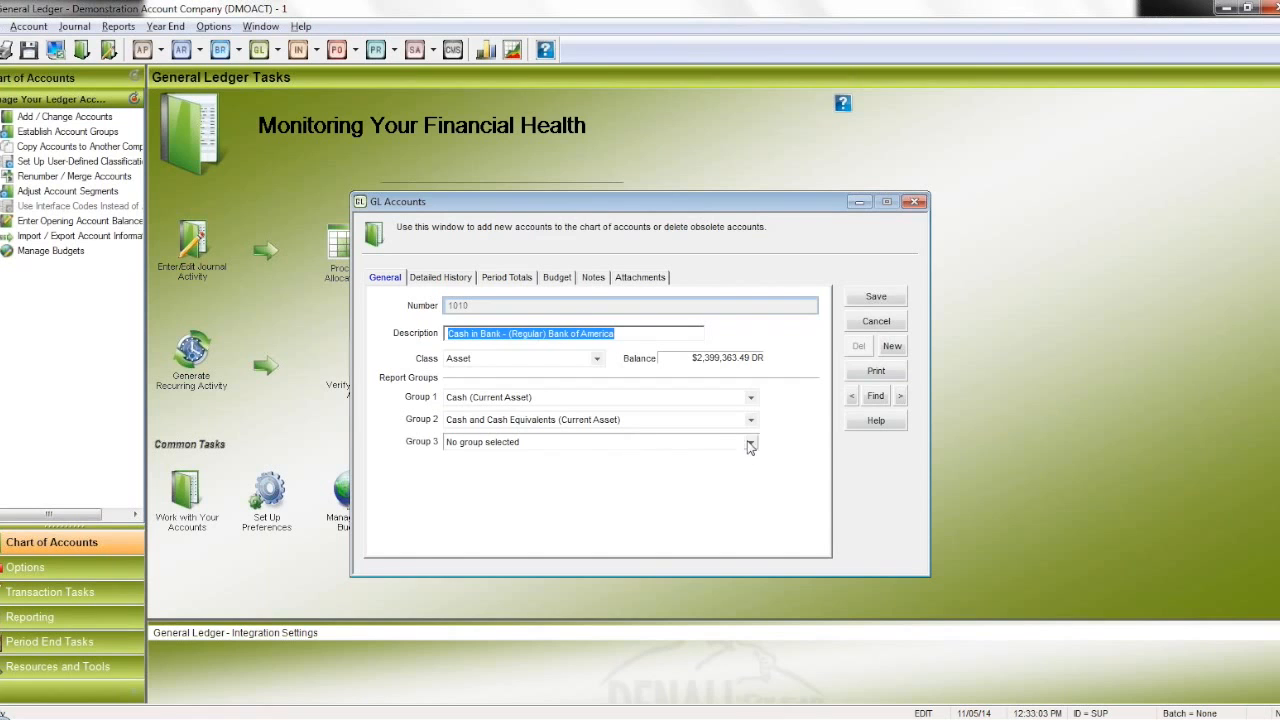
Step: Review the options offered for Report Groups 3, 1 and 2 of the account, keeping the existing selections
{"action": "left_click", "coordinate": [750, 446]}
{"action": "left_click", "coordinate": [745, 491]}
{"action": "left_click", "coordinate": [752, 398]}
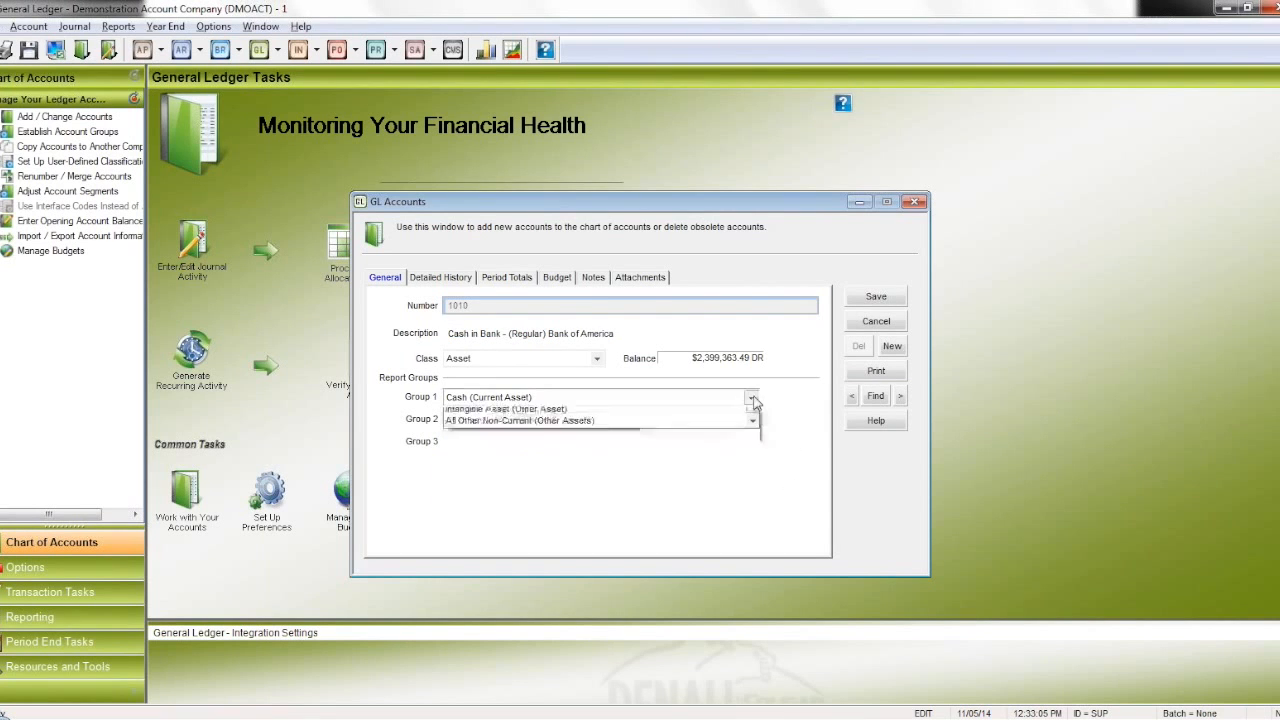
{"action": "left_click", "coordinate": [753, 398]}
{"action": "left_click", "coordinate": [753, 398]}
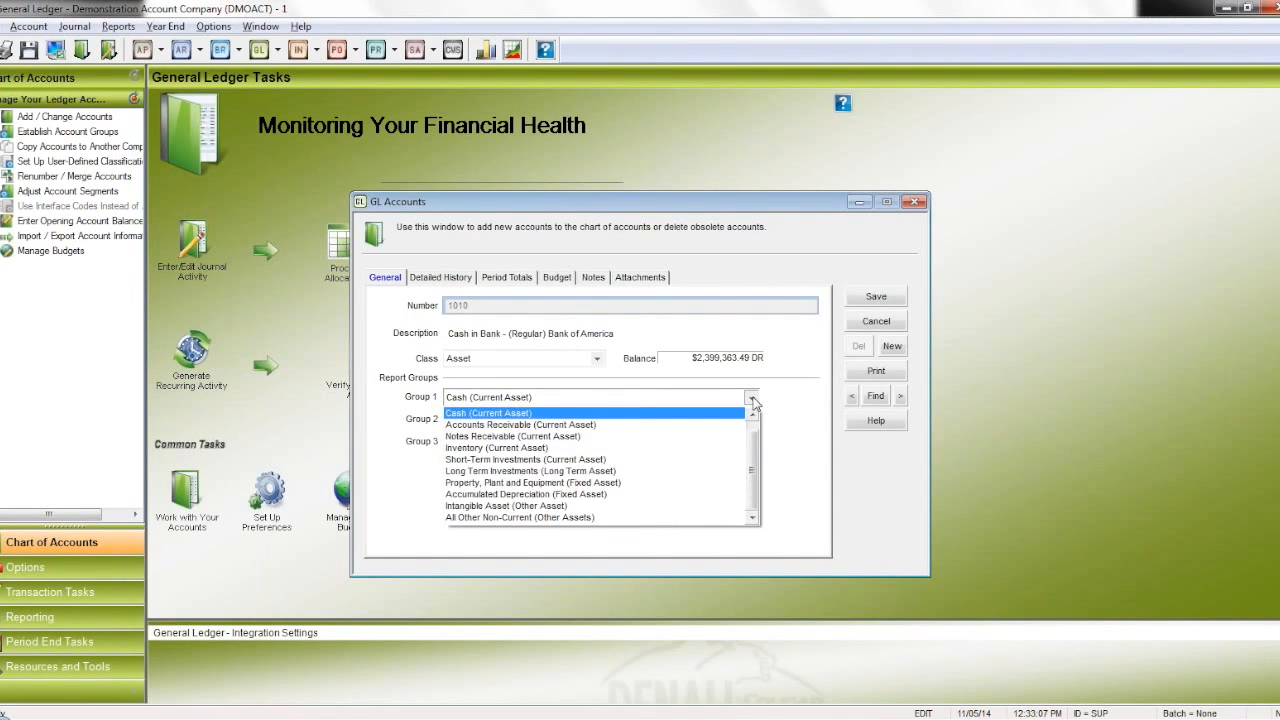
{"action": "left_click", "coordinate": [753, 400]}
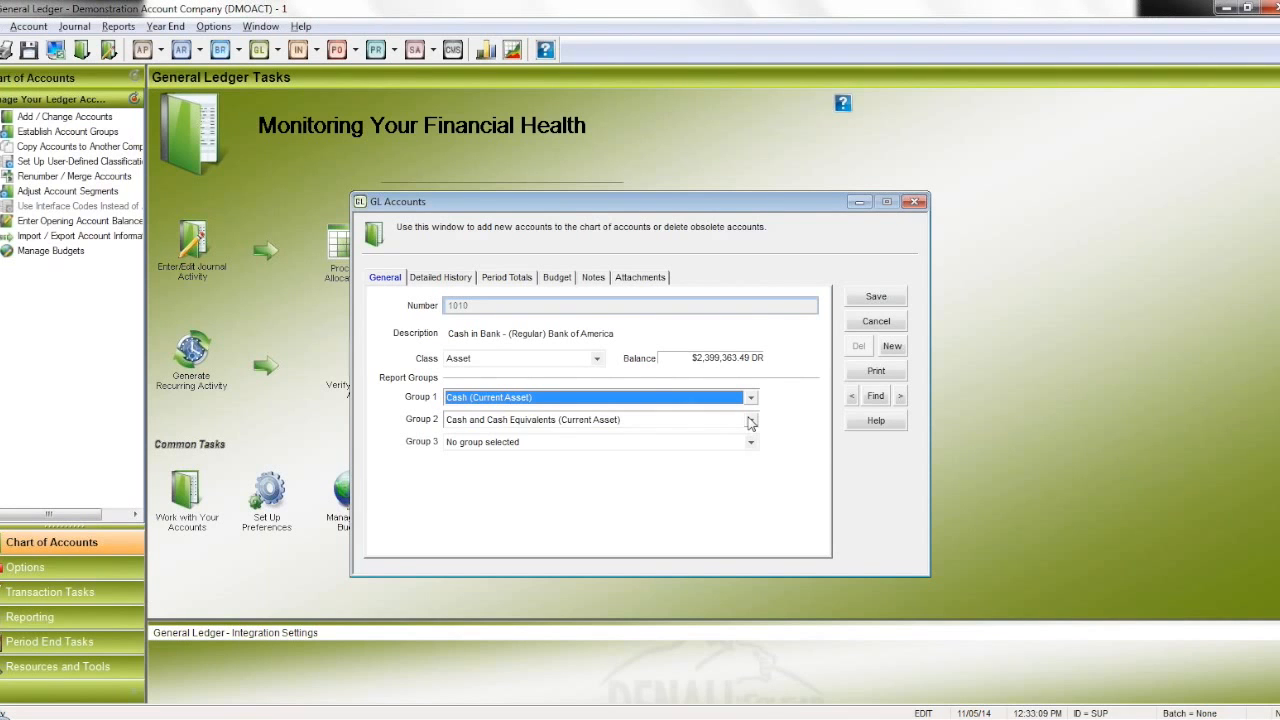
{"action": "left_click", "coordinate": [751, 422]}
{"action": "left_click", "coordinate": [752, 422]}
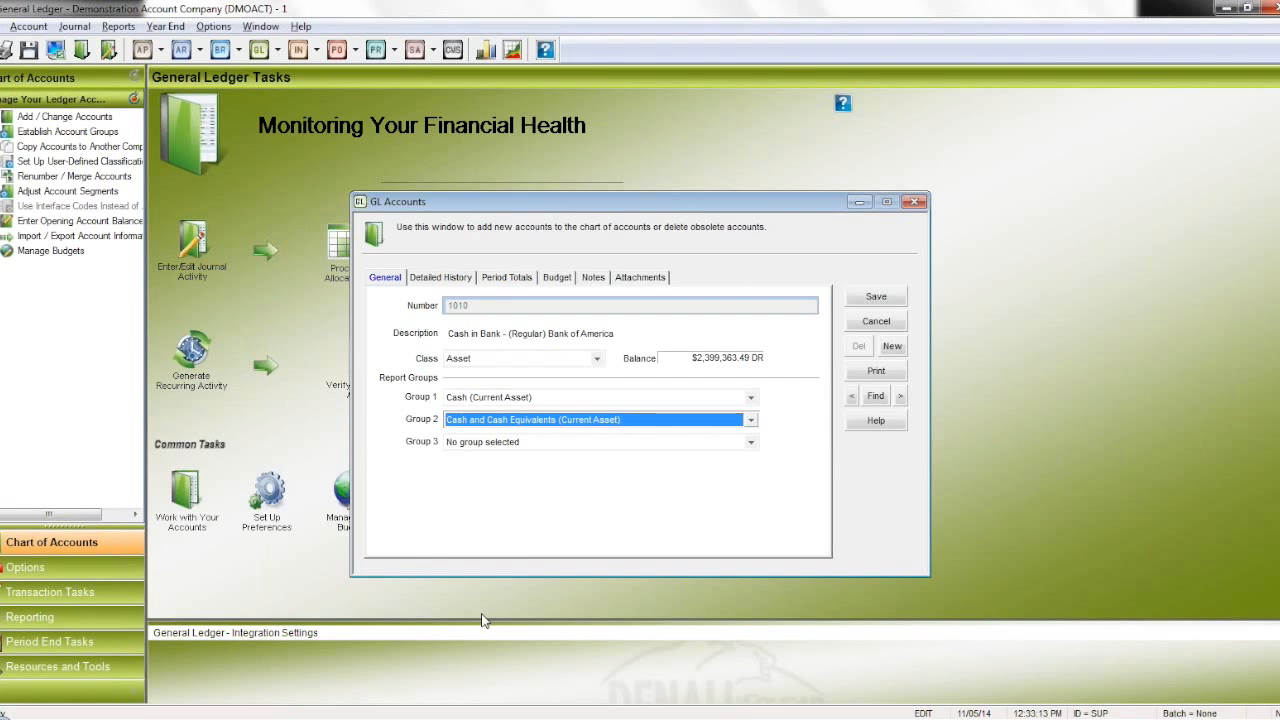
Step: Switch to the Book2 workbook in Excel and examine the Report Class 1, 2 and 3 codes, including the sales accounts' department codes
{"action": "left_click", "coordinate": [388, 719]}
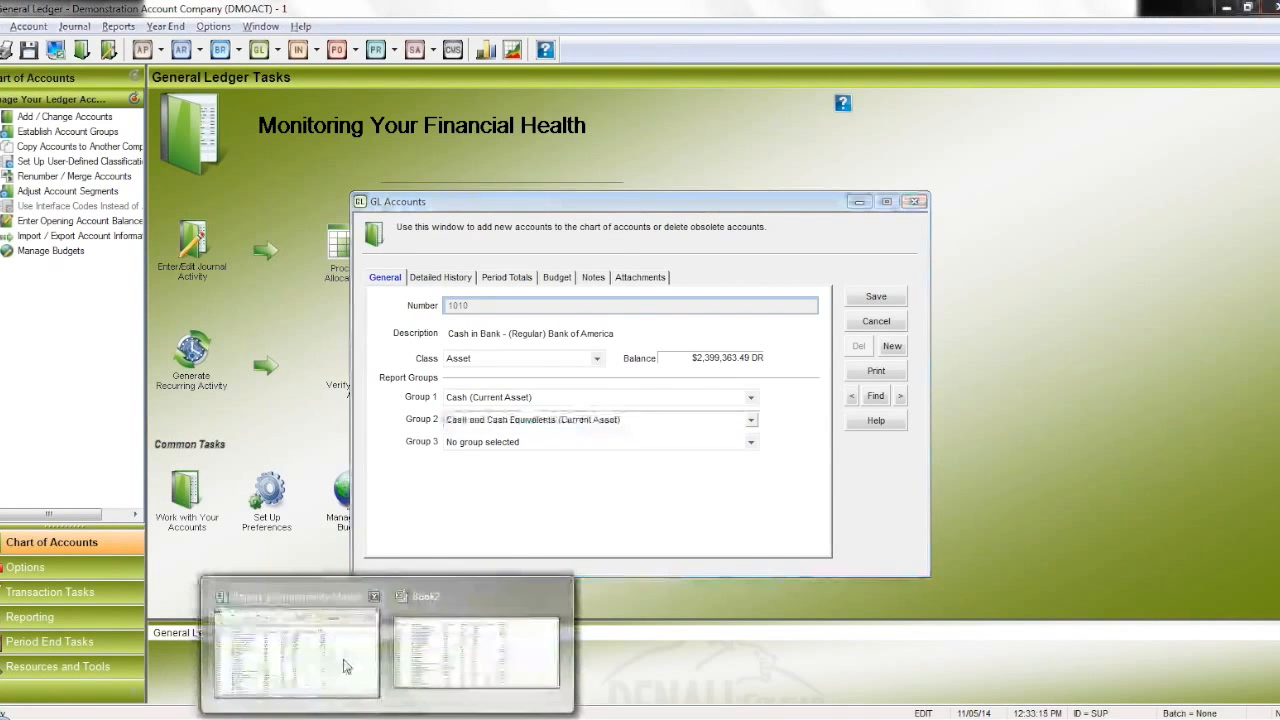
{"action": "left_click", "coordinate": [345, 667]}
{"action": "mouse_move", "coordinate": [400, 715]}
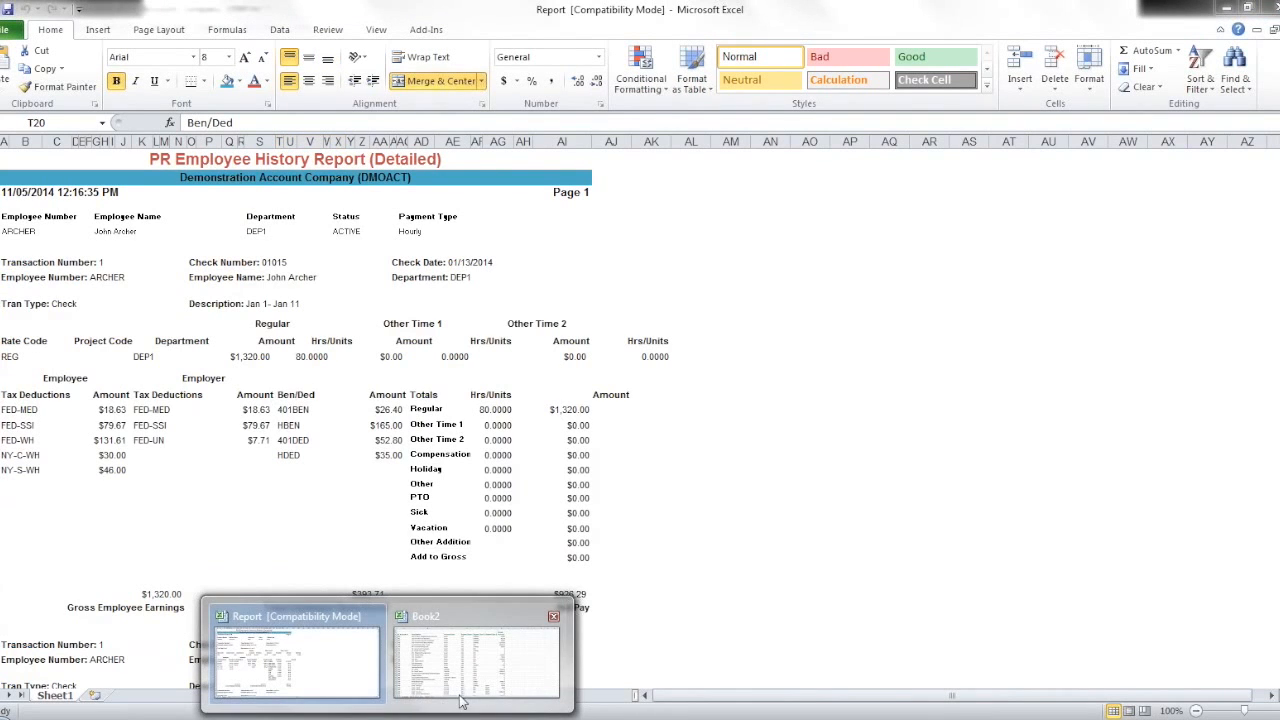
{"action": "left_click", "coordinate": [462, 700]}
{"action": "left_click_drag", "start_coordinate": [540, 210], "coordinate": [562, 345]}
{"action": "left_click_drag", "start_coordinate": [640, 210], "coordinate": [686, 498]}
{"action": "left_click_drag", "start_coordinate": [566, 242], "coordinate": [580, 380]}
{"action": "left_click_drag", "start_coordinate": [738, 604], "coordinate": [758, 670]}
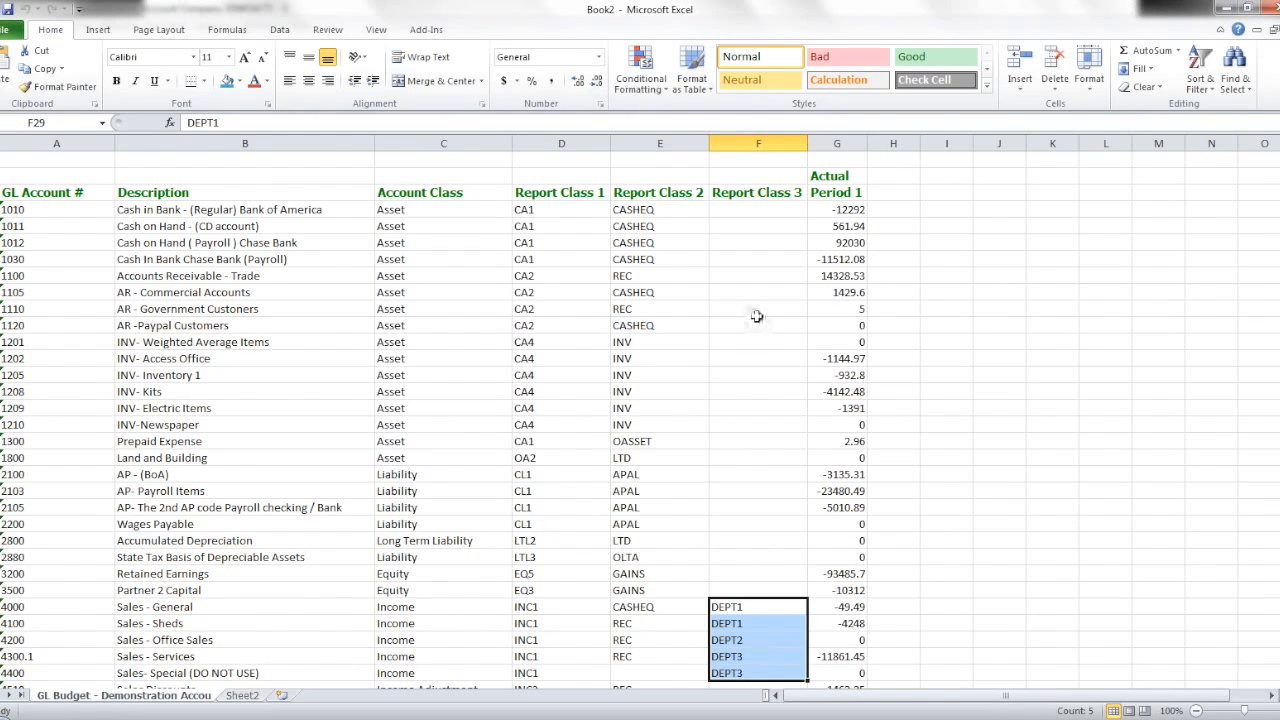
{"action": "left_click", "coordinate": [762, 195]}
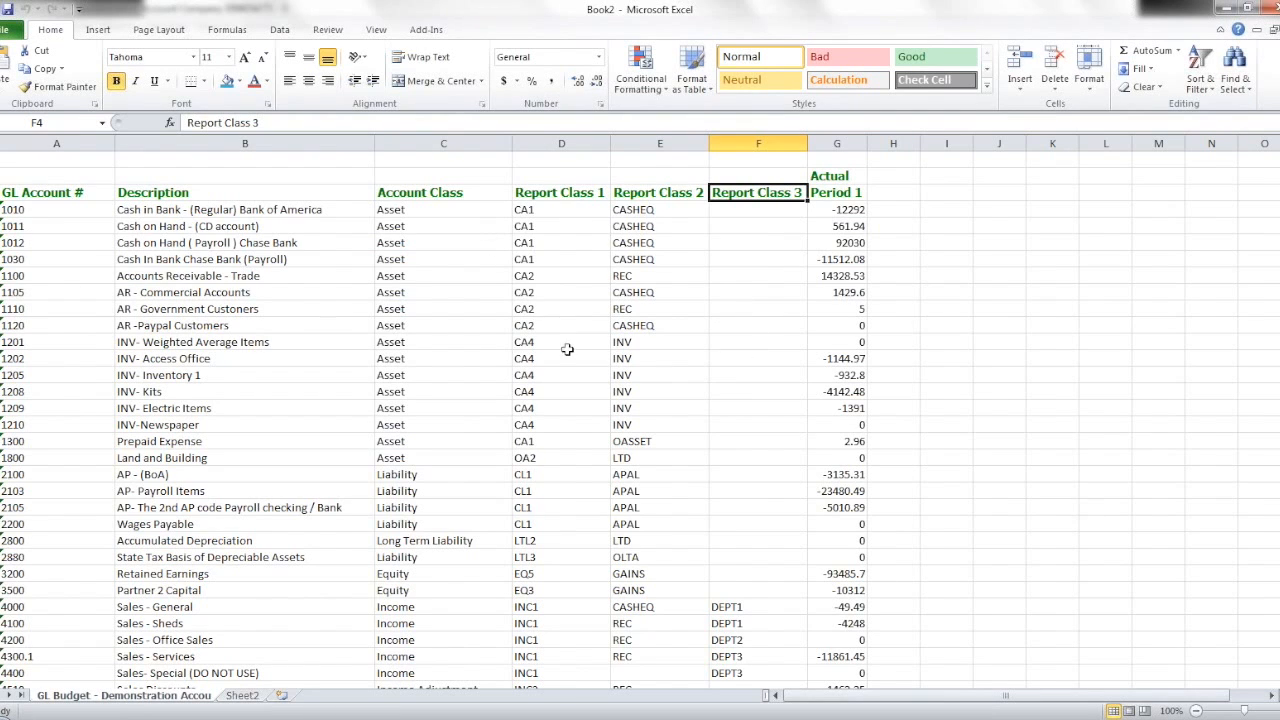
{"action": "left_click_drag", "start_coordinate": [760, 350], "coordinate": [777, 686]}
{"action": "left_click", "coordinate": [758, 573]}
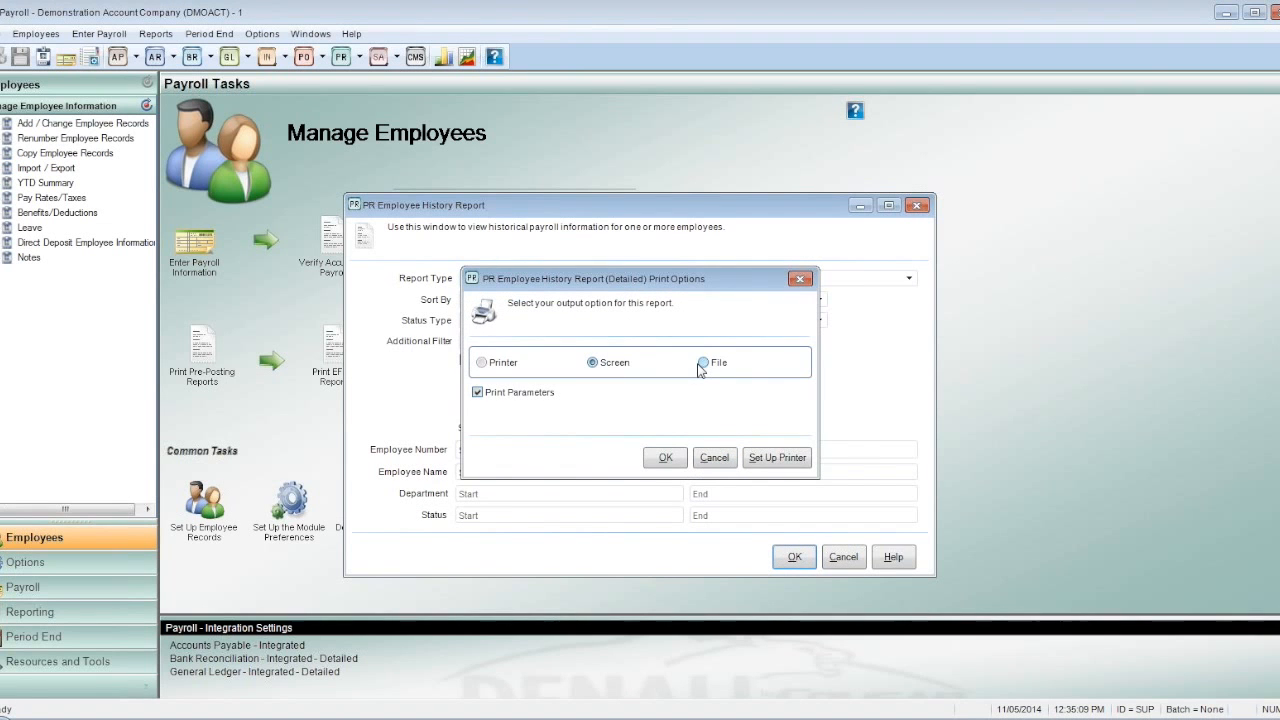
Step: Set the detailed PR Employee History Report to output to a file in Microsoft Excel (*.xls) format
{"action": "left_click", "coordinate": [703, 363]}
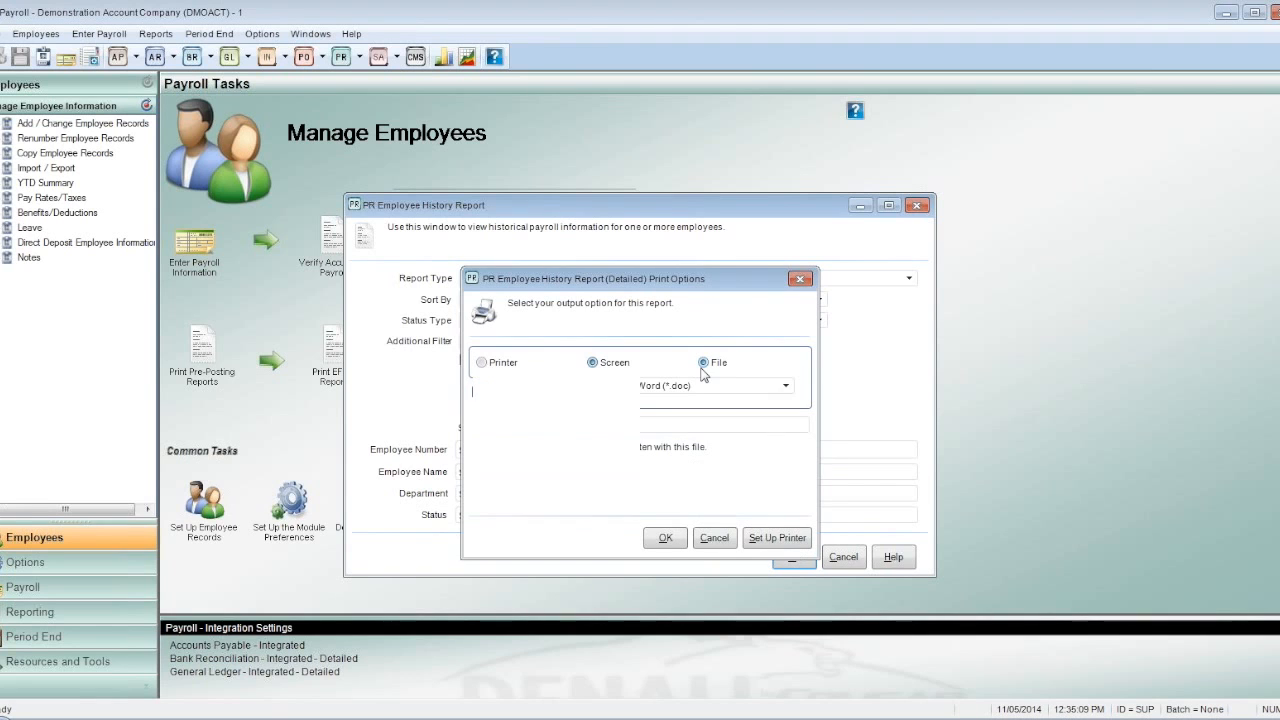
{"action": "left_click", "coordinate": [712, 385]}
{"action": "left_click", "coordinate": [722, 416]}
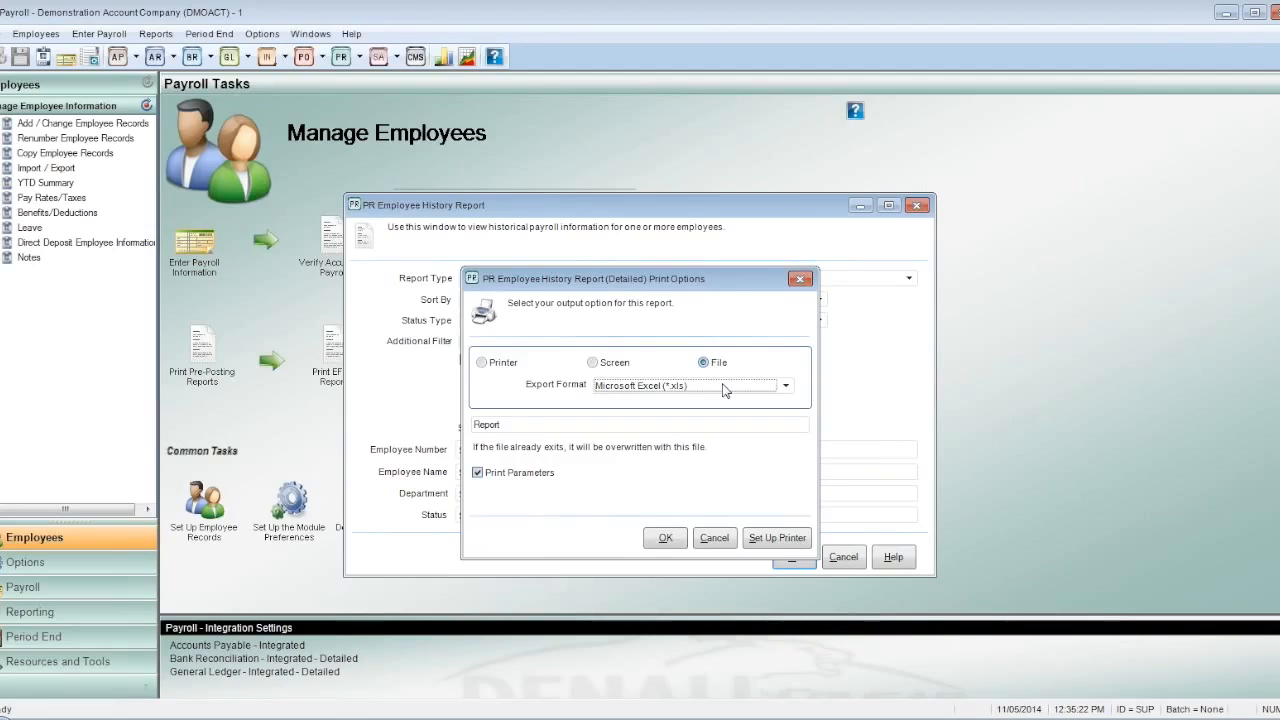
{"action": "left_click", "coordinate": [724, 390]}
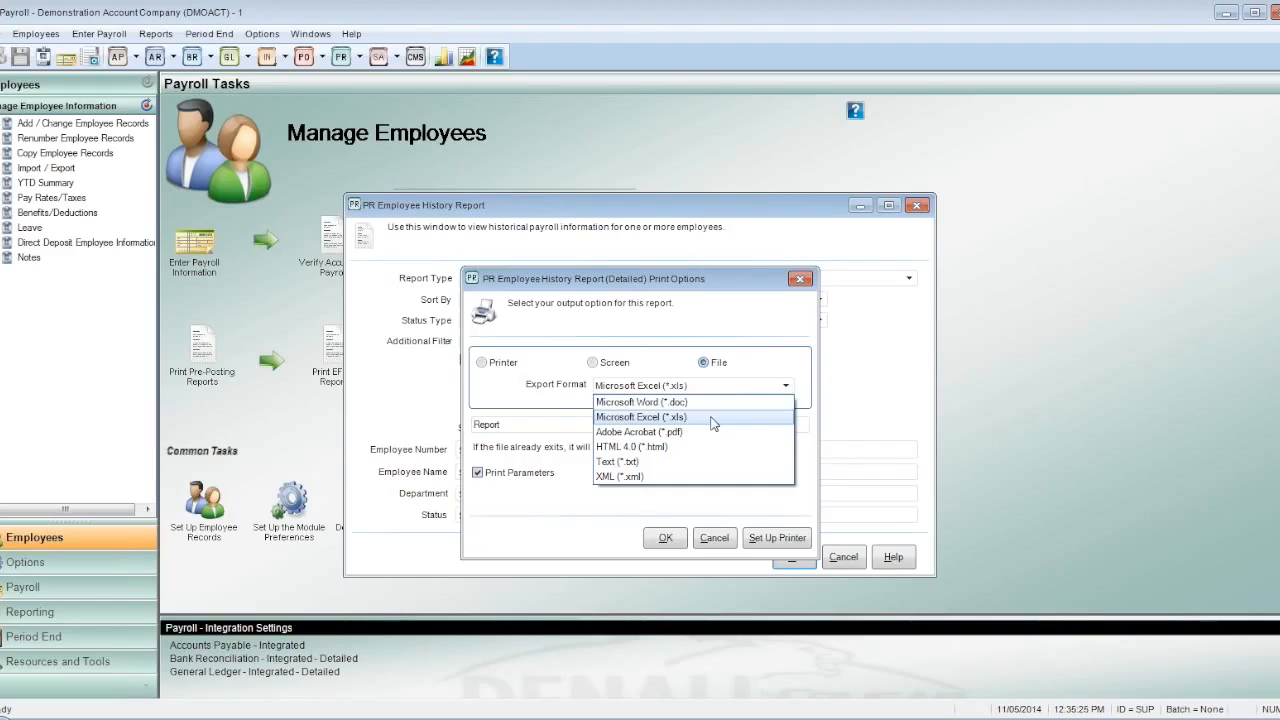
{"action": "left_click", "coordinate": [712, 418]}
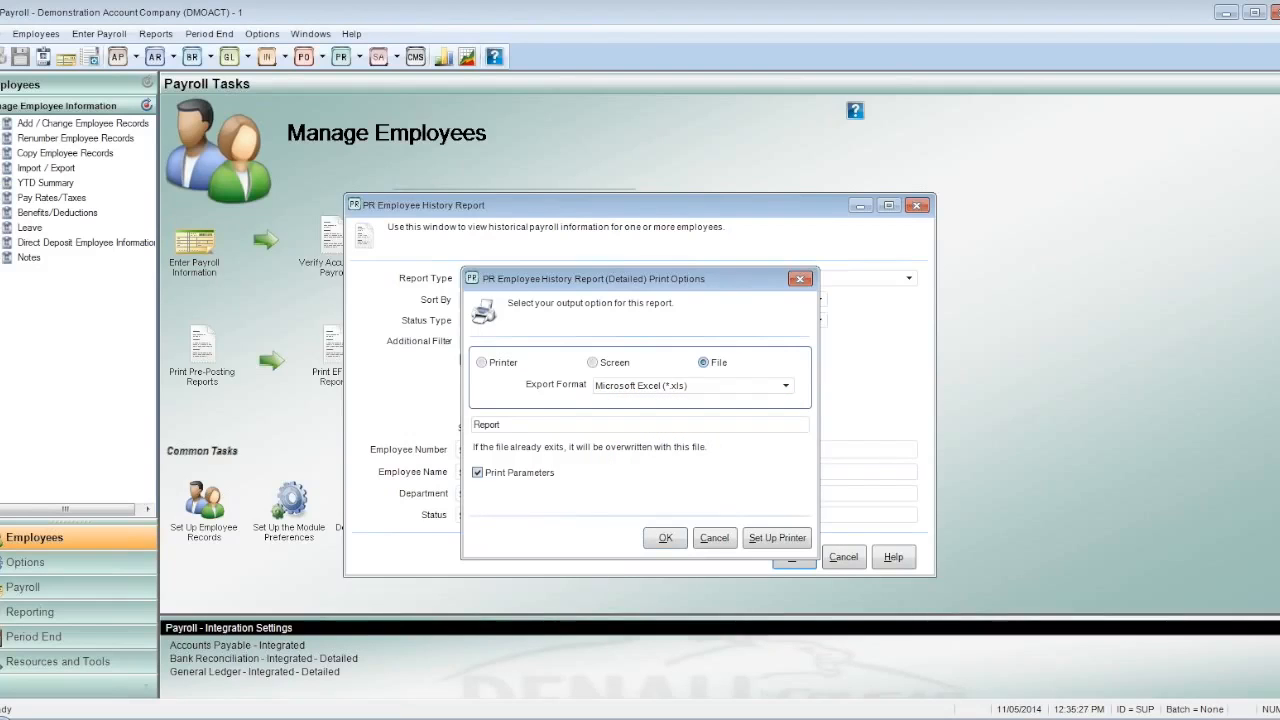
Step: Switch to the exported Report workbook in Excel and examine the employee history report's title, employee details and check description
{"action": "mouse_move", "coordinate": [350, 683]}
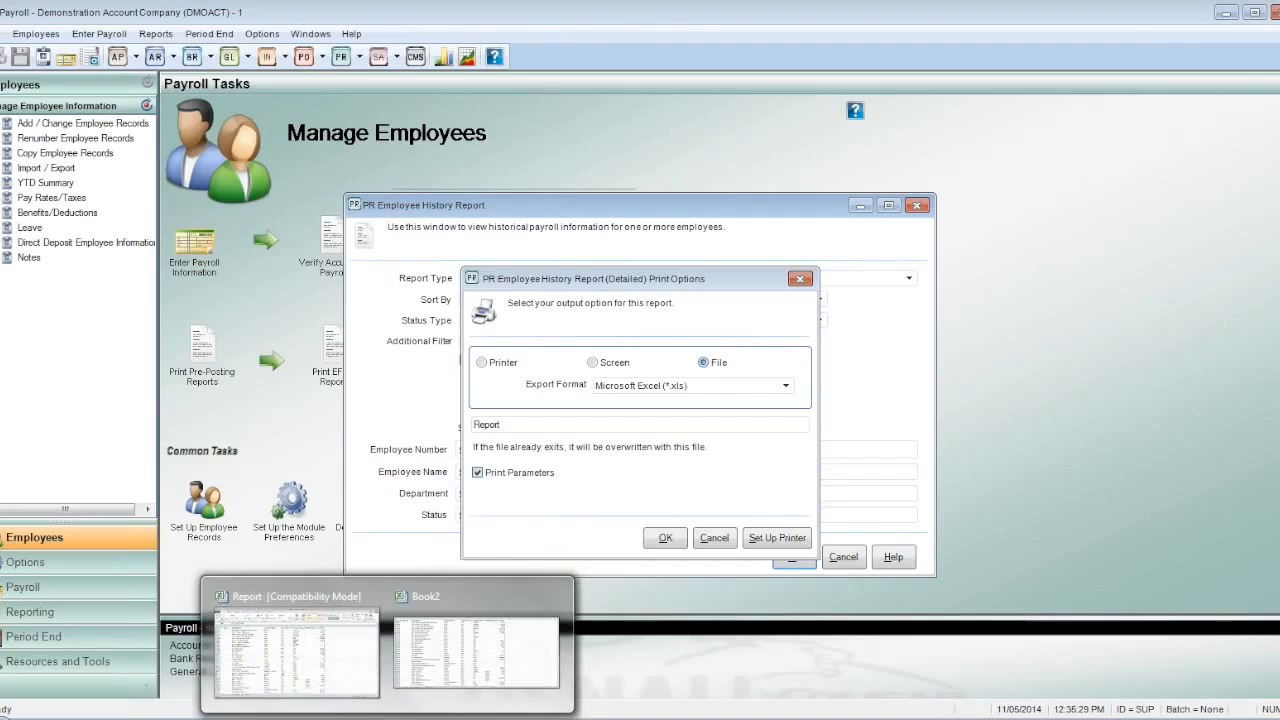
{"action": "left_click", "coordinate": [350, 683]}
{"action": "left_click", "coordinate": [227, 166]}
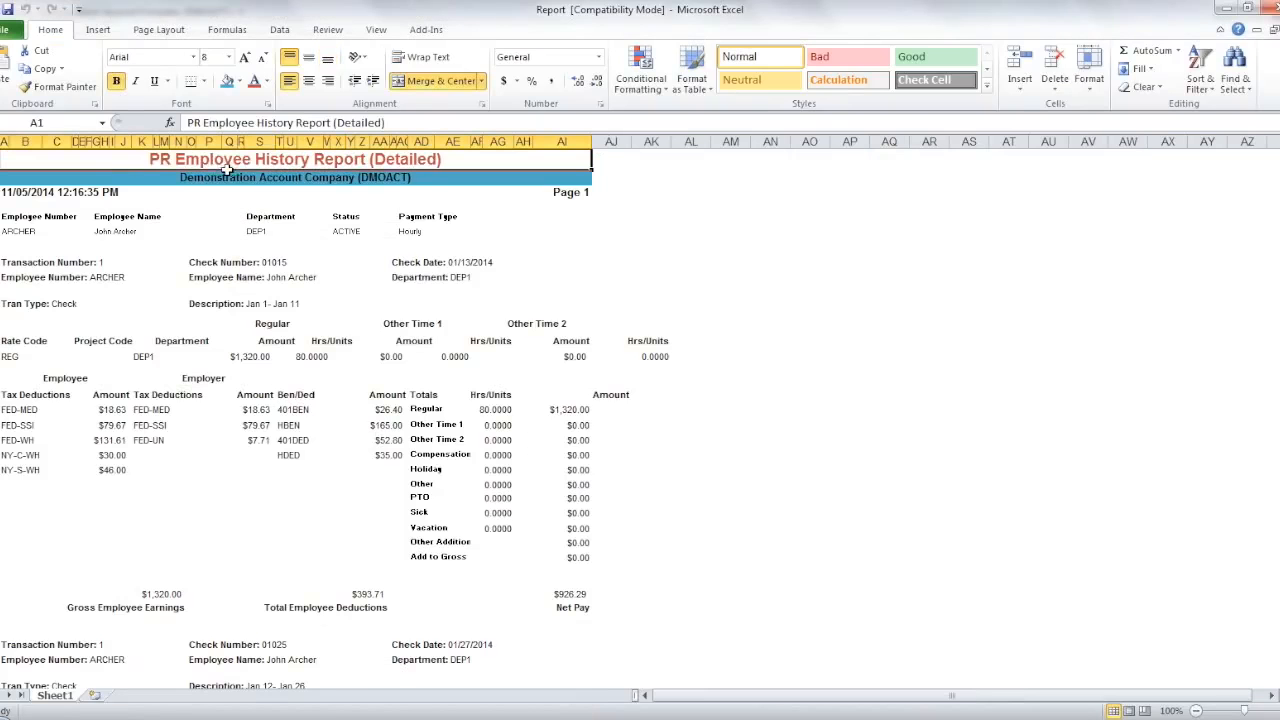
{"action": "left_click", "coordinate": [262, 229]}
{"action": "left_click", "coordinate": [283, 277]}
{"action": "left_click", "coordinate": [291, 306]}
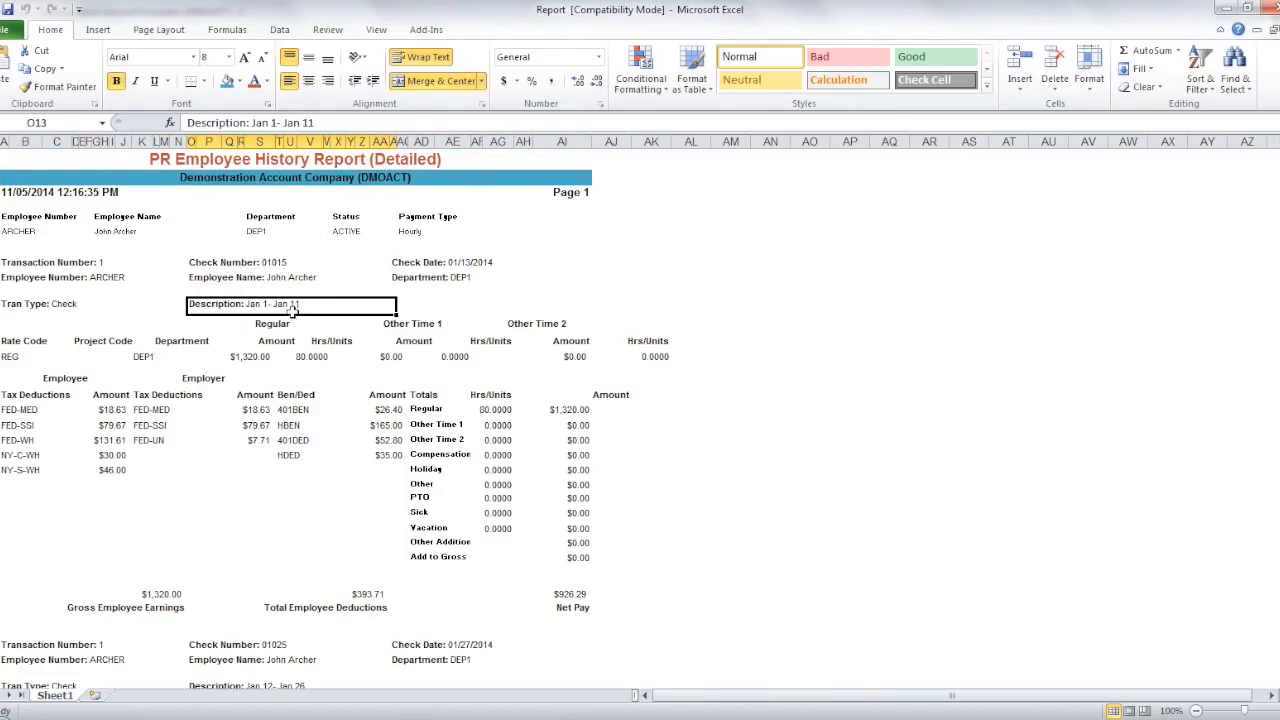